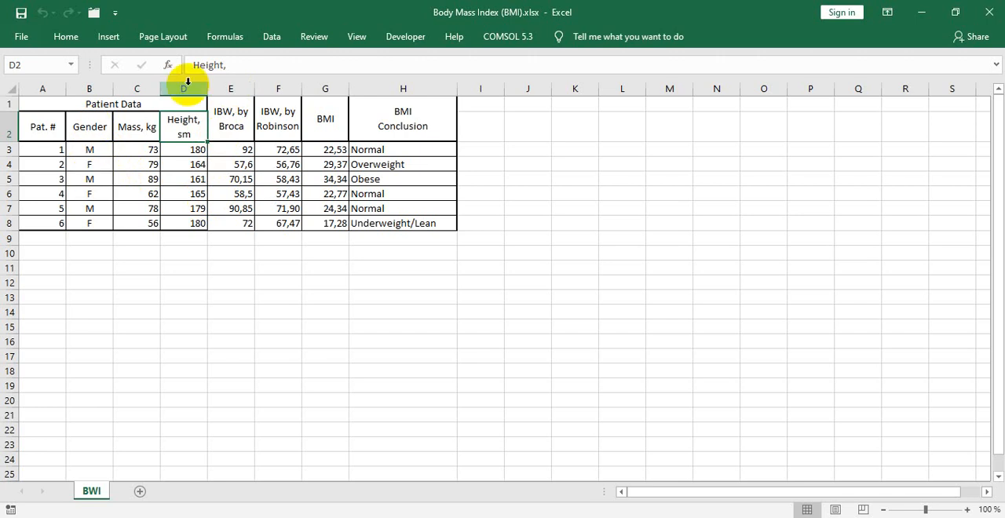
- Insert two empty columns between the Height column and the "IBW, by Broca" column
{"action": "left_click", "coordinate": [226, 88]}
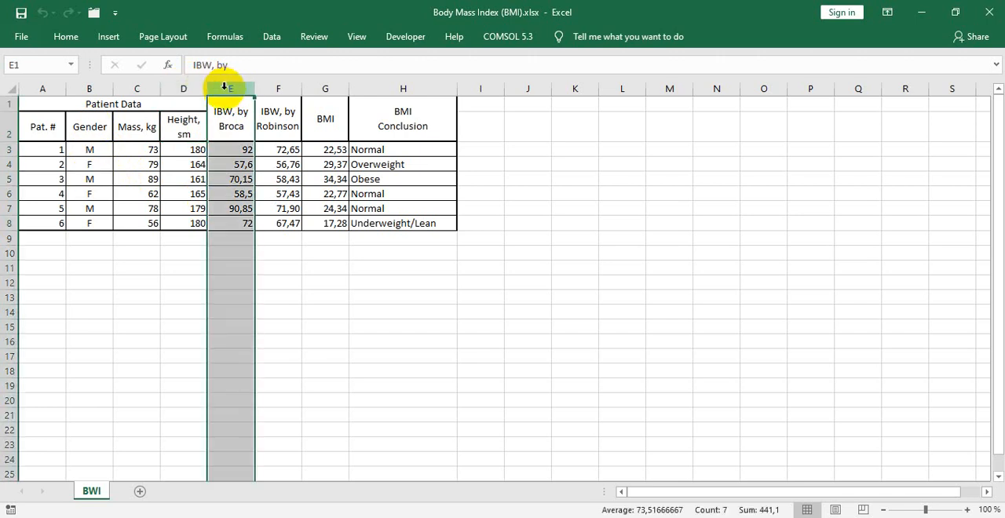
{"action": "right_click", "coordinate": [226, 88]}
{"action": "left_click", "coordinate": [239, 191]}
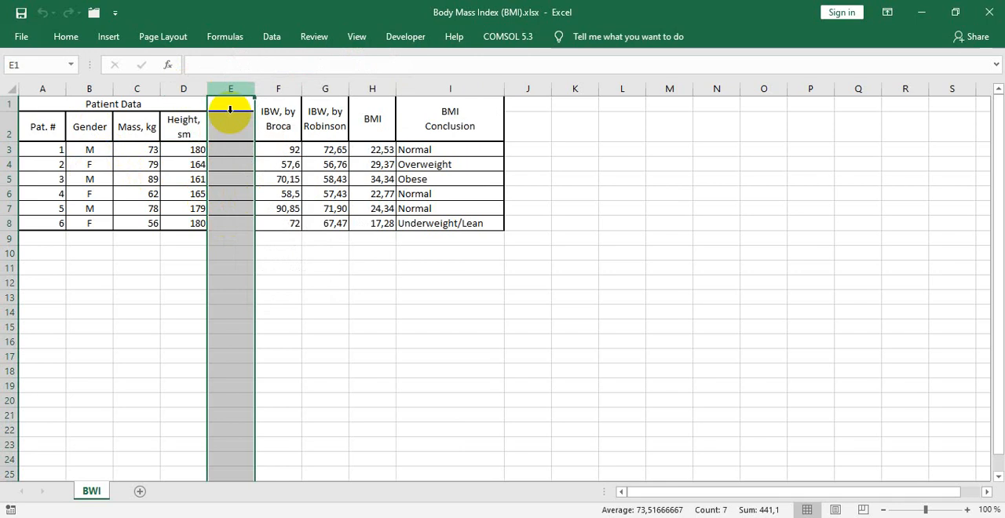
{"action": "right_click", "coordinate": [228, 88]}
{"action": "left_click", "coordinate": [240, 193]}
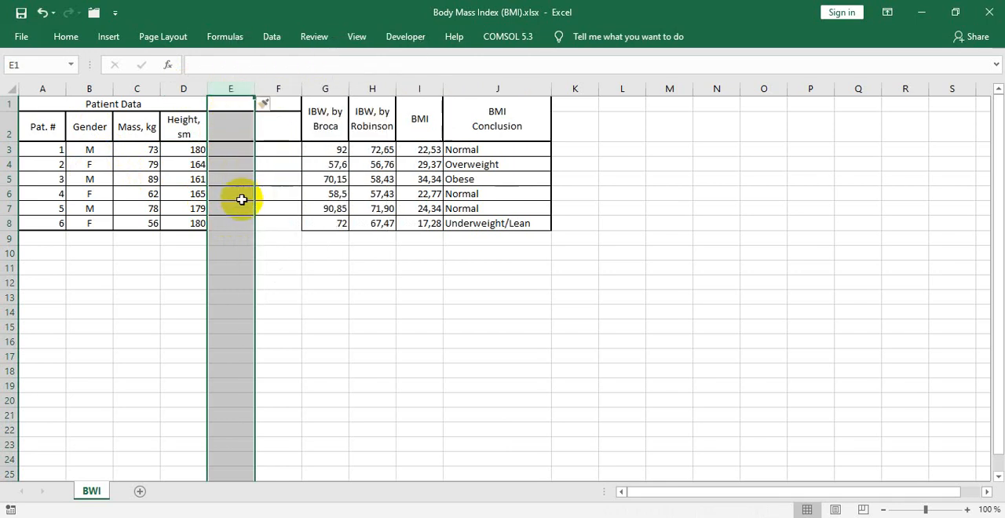
{"action": "left_click", "coordinate": [241, 249]}
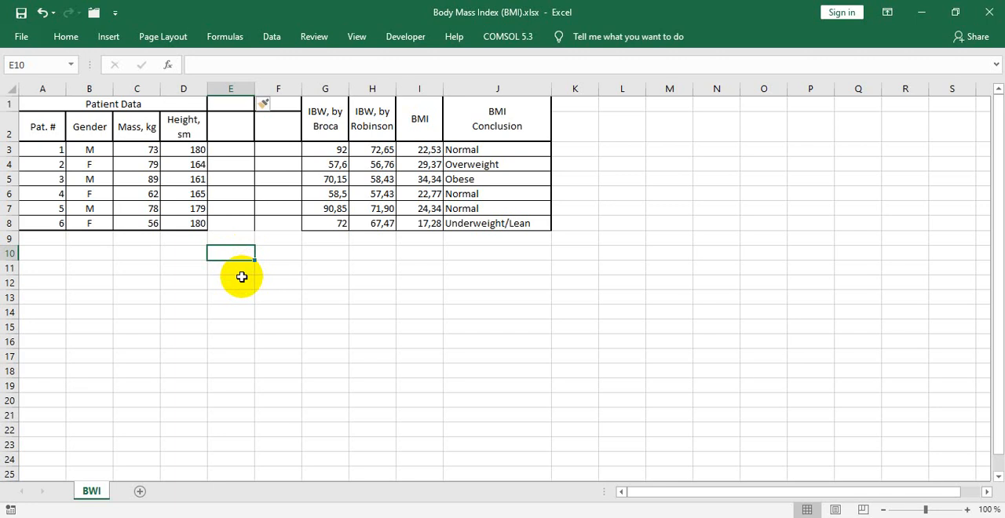
- Write the formula =IF(B3="M";"iron";"Ca") in cell E3 for the first patient
{"action": "left_click", "coordinate": [233, 149]}
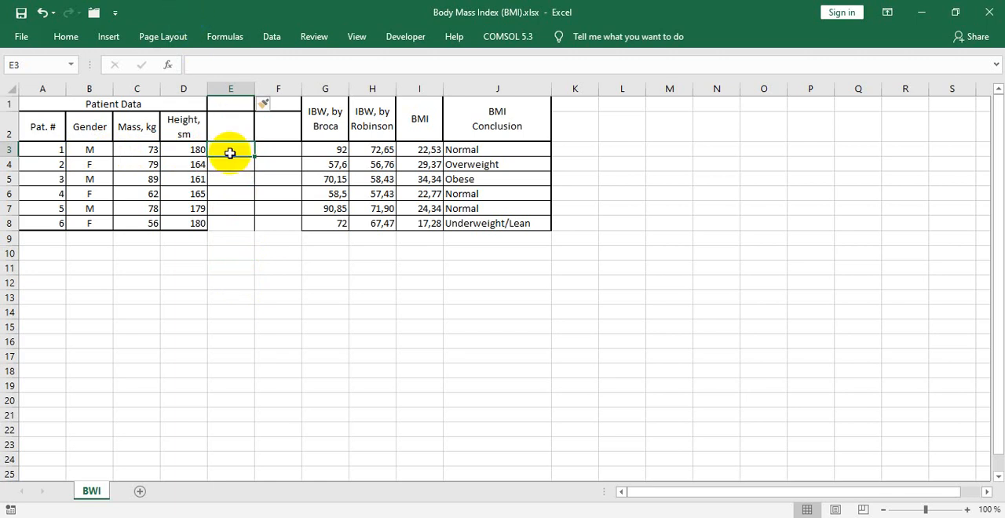
{"action": "left_click", "coordinate": [93, 165]}
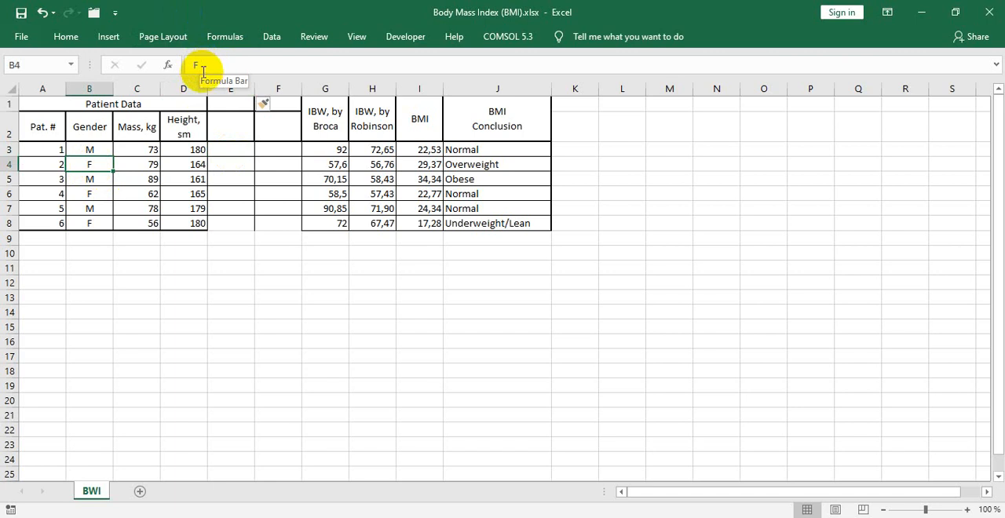
{"action": "left_click", "coordinate": [220, 164]}
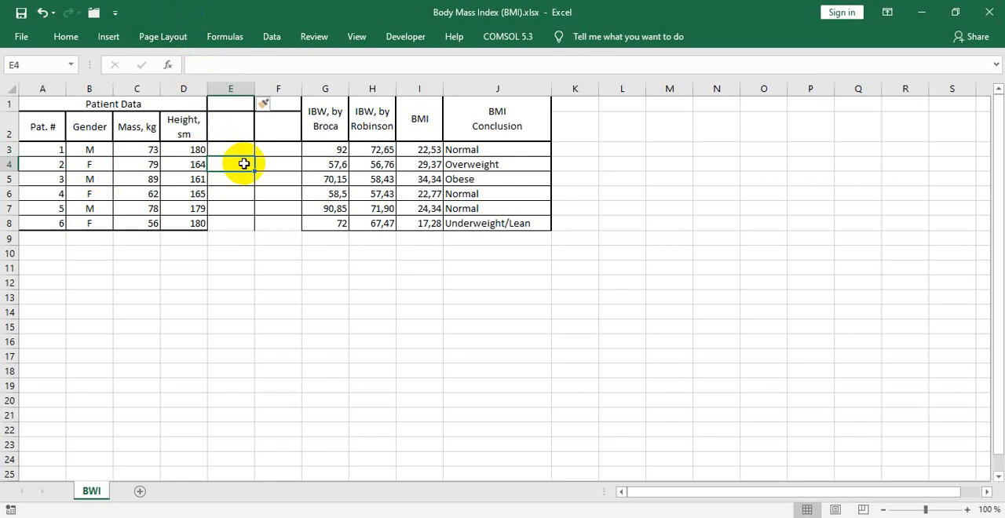
{"action": "left_click", "coordinate": [234, 151]}
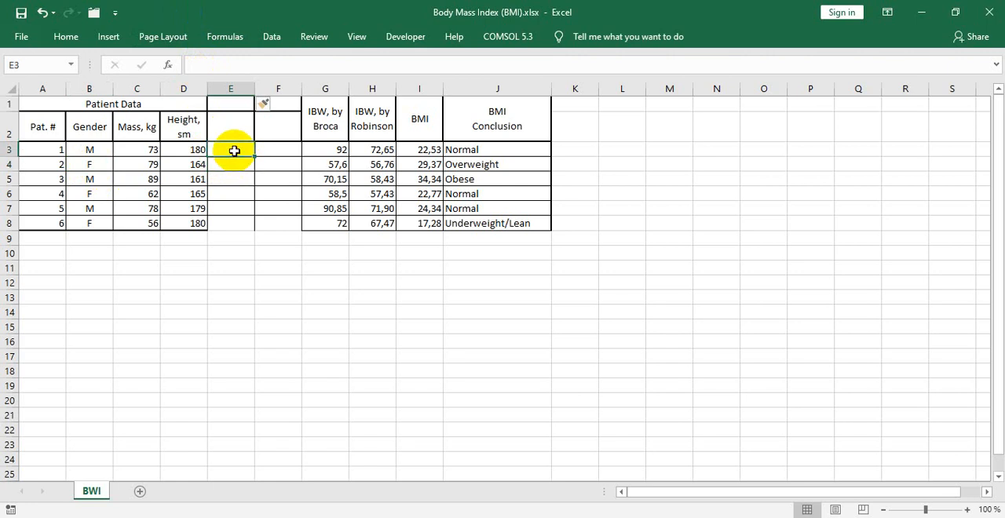
{"action": "left_click", "coordinate": [216, 67]}
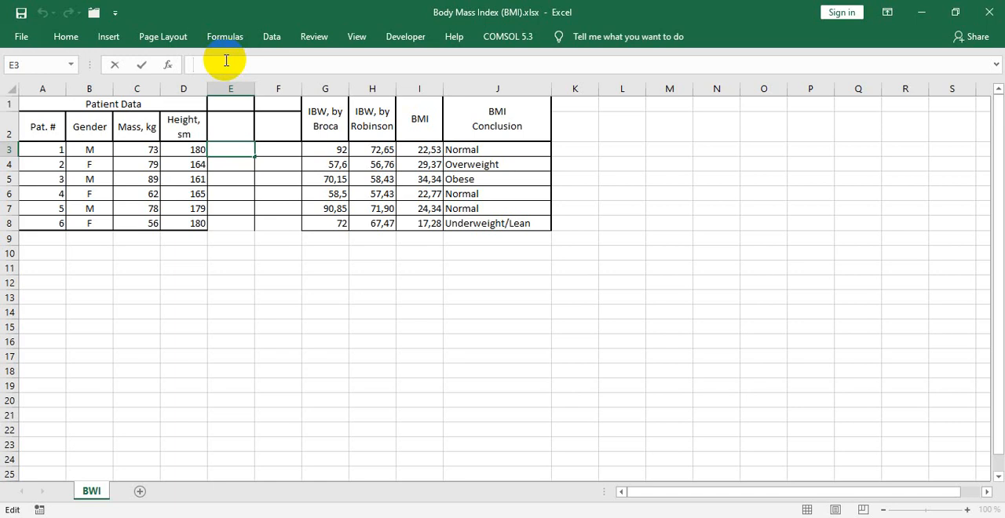
{"action": "type", "text": "=IF"}
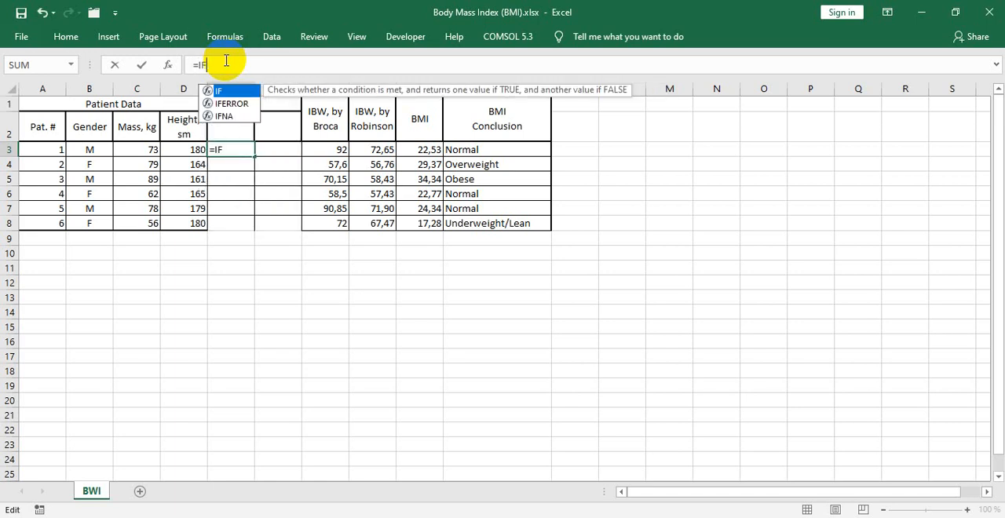
{"action": "type", "text": "()"}
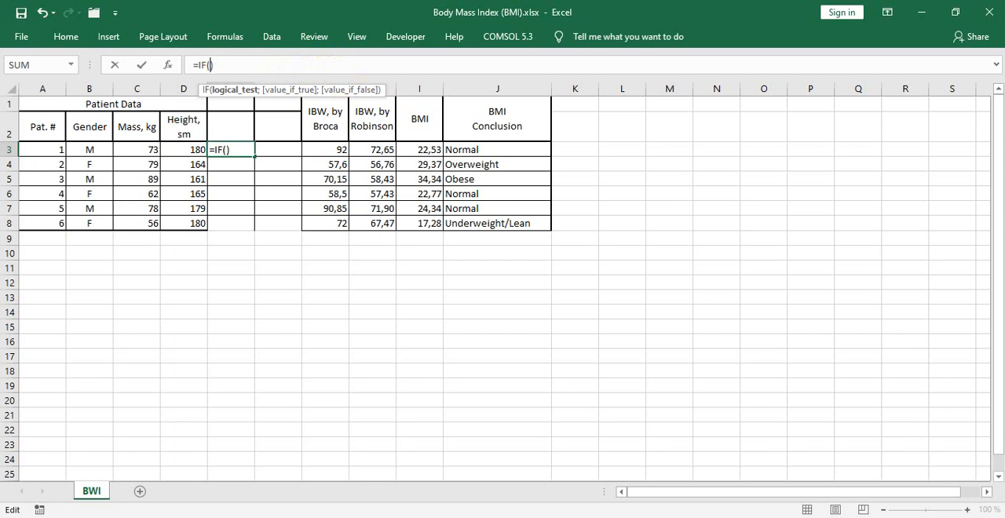
- Examine the parts of the IF formula in E3: the logical test on B3 and the two result values
{"action": "left_click", "coordinate": [217, 65]}
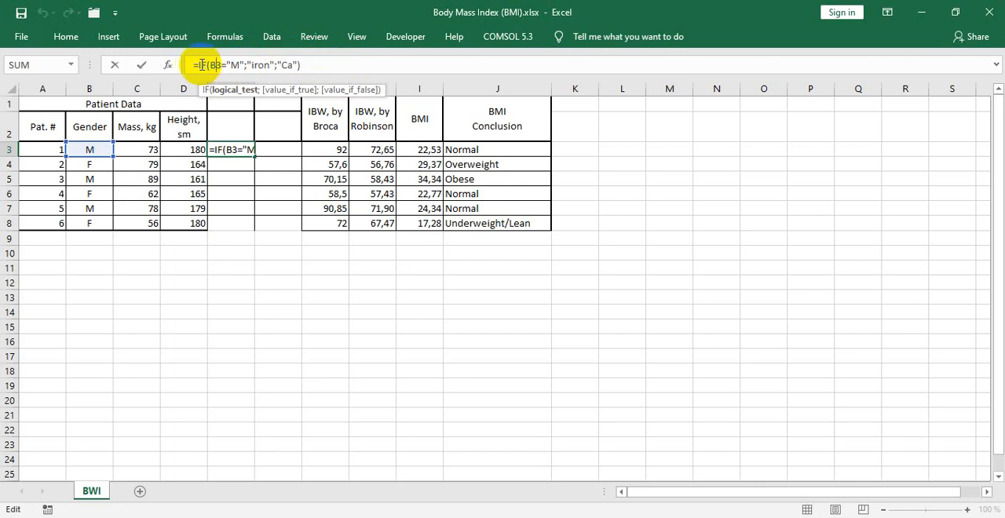
{"action": "left_click", "coordinate": [210, 65]}
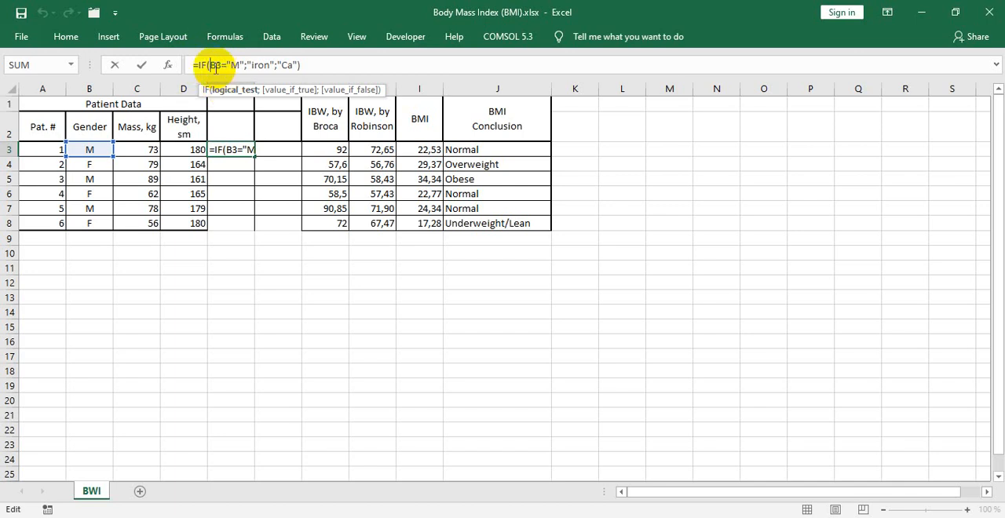
{"action": "left_click", "coordinate": [215, 65]}
{"action": "left_click_drag", "start_coordinate": [215, 65], "coordinate": [245, 64]}
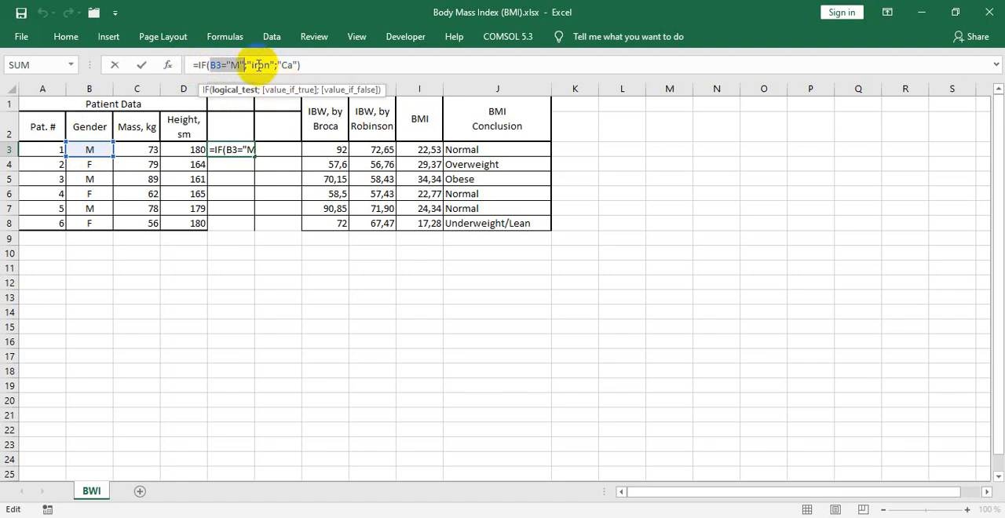
{"action": "left_click", "coordinate": [305, 66]}
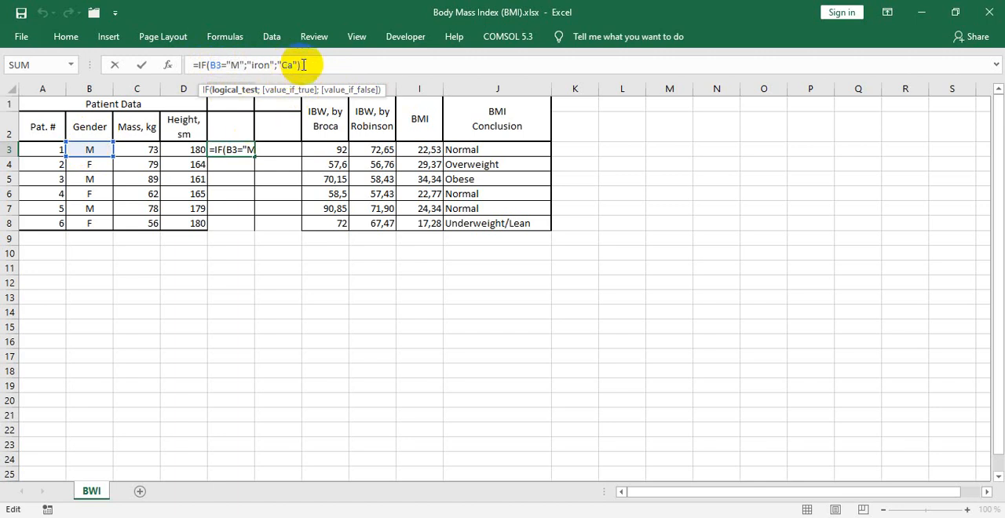
{"action": "left_click_drag", "start_coordinate": [198, 67], "coordinate": [273, 68]}
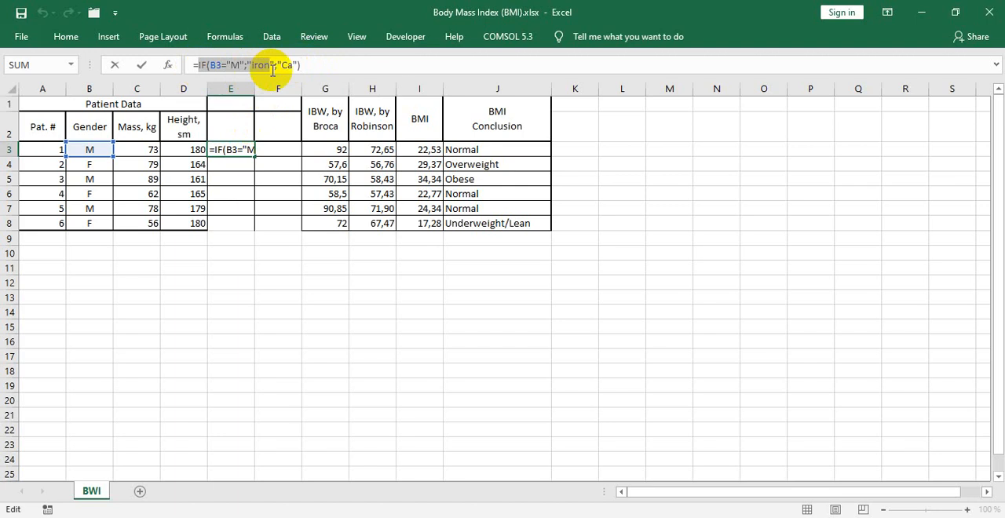
{"action": "left_click", "coordinate": [315, 67]}
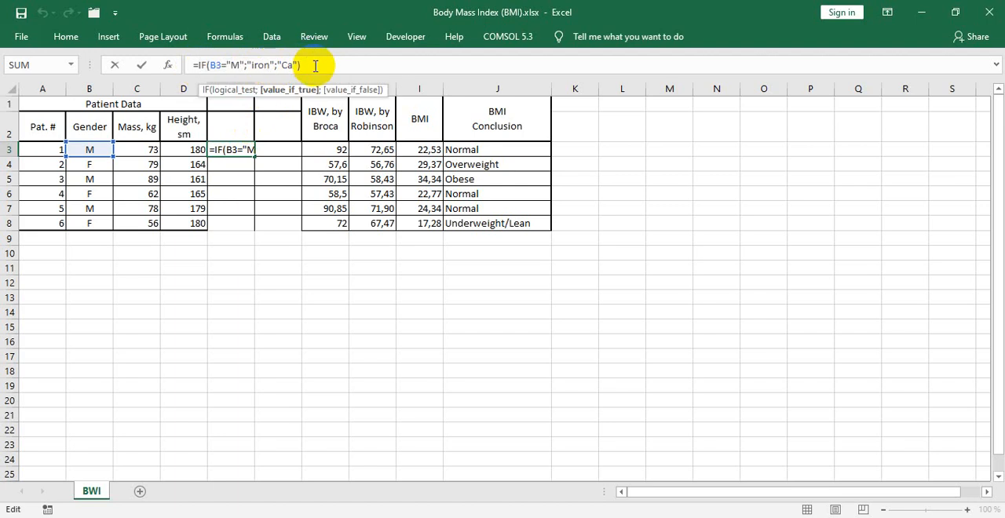
{"action": "left_click", "coordinate": [198, 67]}
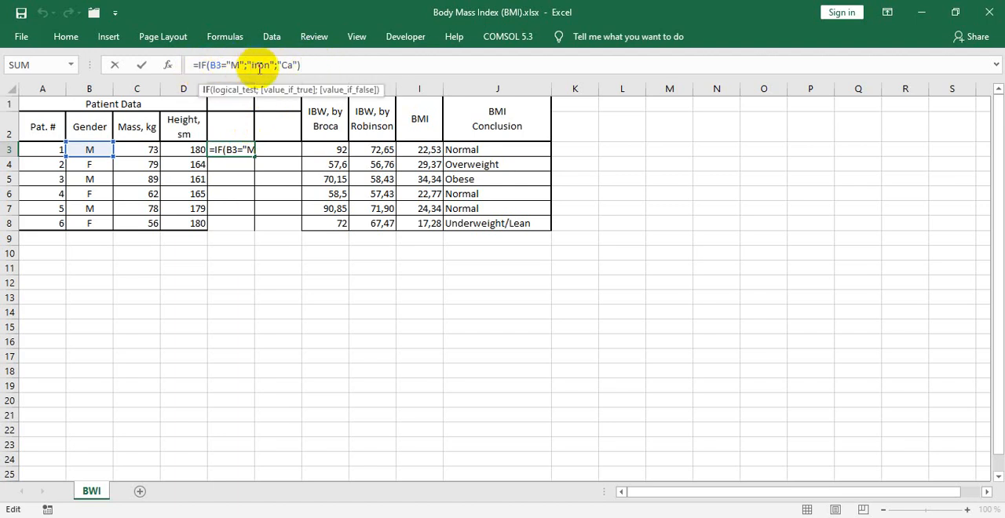
{"action": "left_click", "coordinate": [300, 64]}
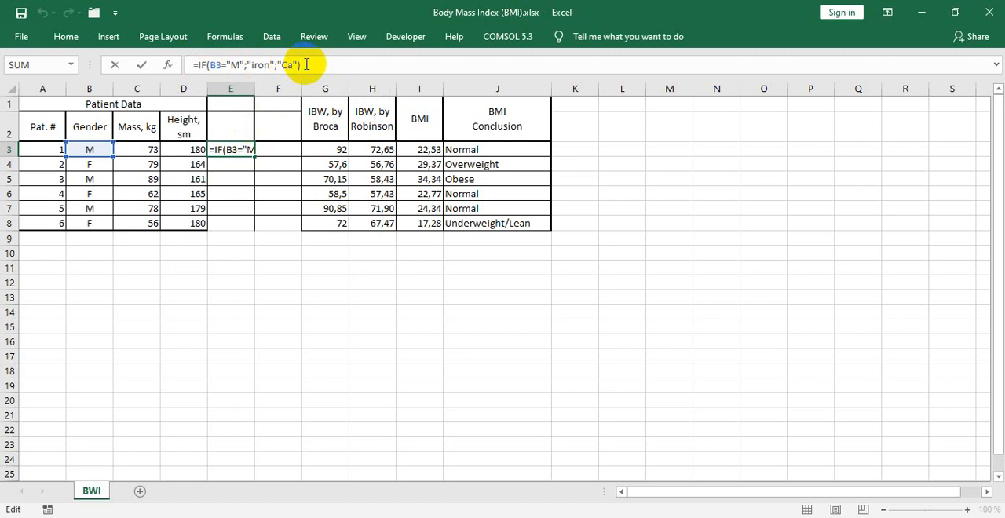
- Commit the IF formula in E3 and fill it down to E8 for all patients
{"action": "key", "text": "Return"}
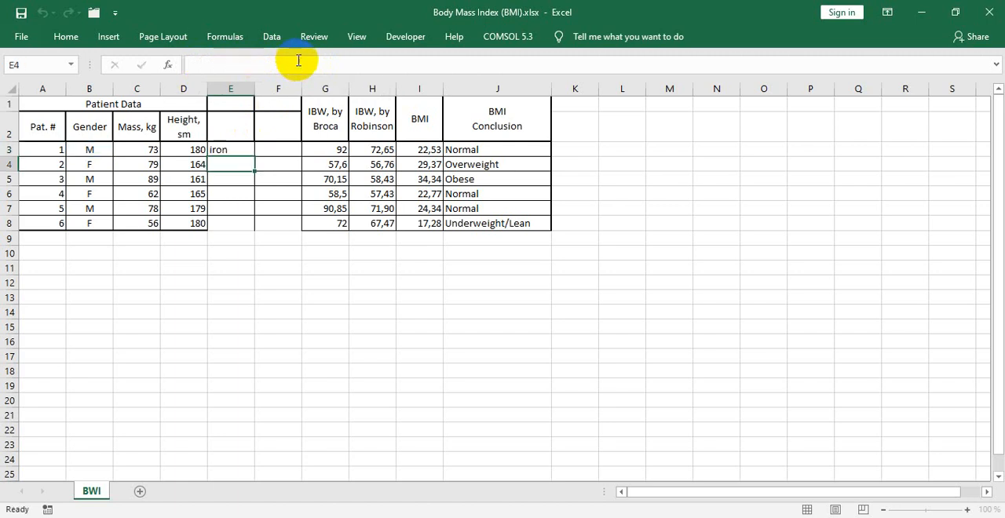
{"action": "left_click", "coordinate": [245, 151]}
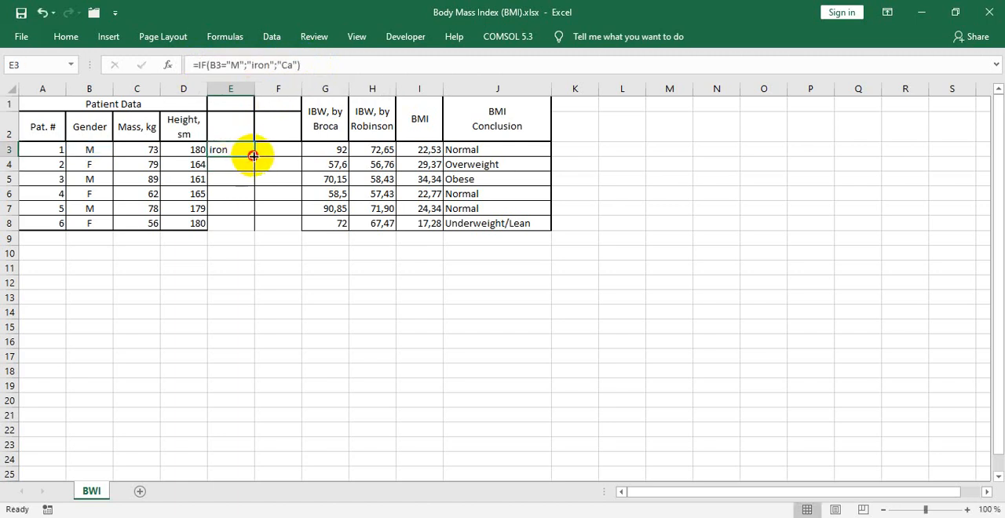
{"action": "left_click_drag", "start_coordinate": [254, 154], "coordinate": [250, 233]}
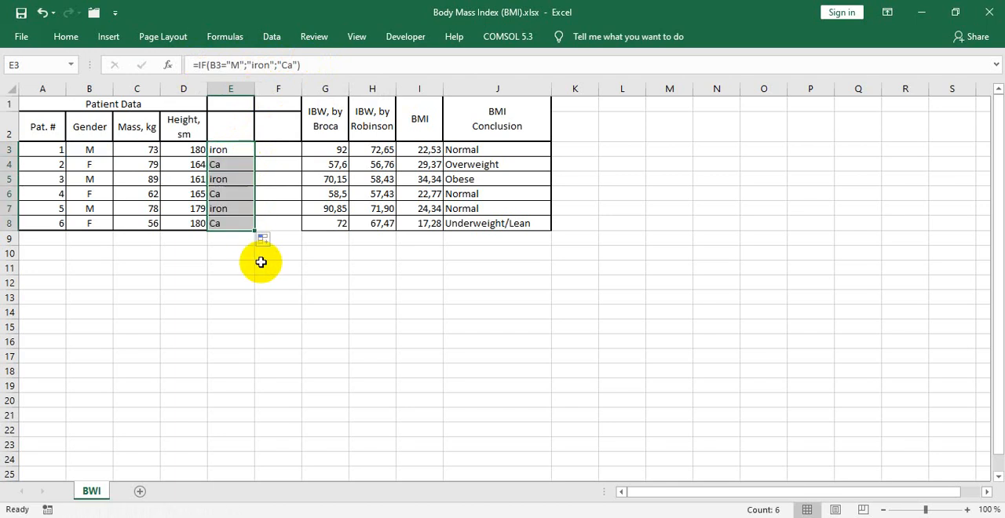
- Compare the genders in rows 3 and 4 with their column E results and review the formula in E3
{"action": "left_click", "coordinate": [221, 166]}
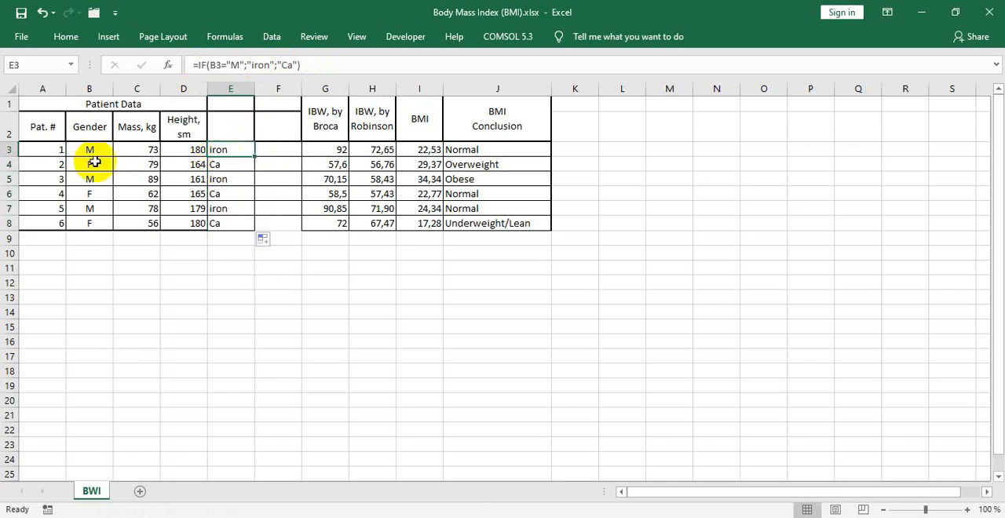
{"action": "left_click", "coordinate": [6, 165]}
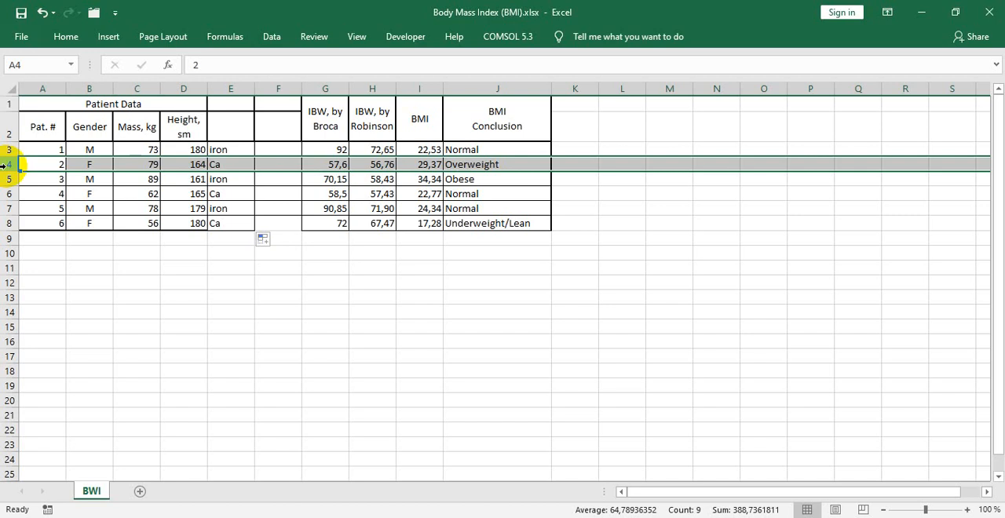
{"action": "left_click", "coordinate": [9, 150]}
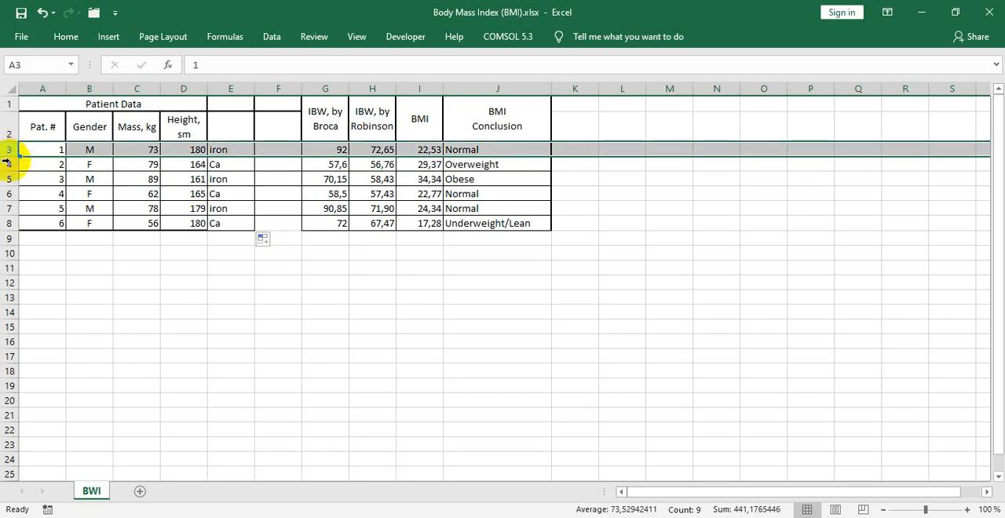
{"action": "left_click", "coordinate": [7, 164]}
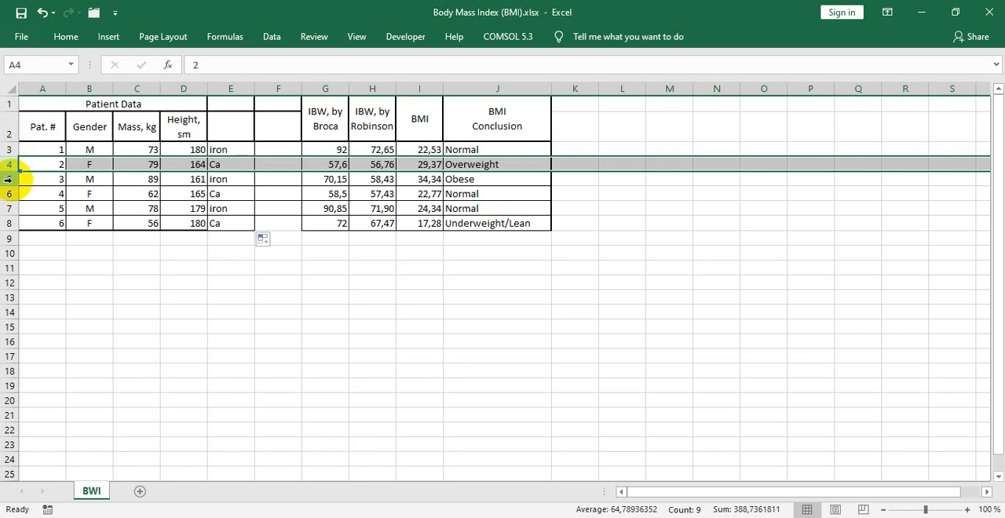
{"action": "left_click", "coordinate": [226, 240]}
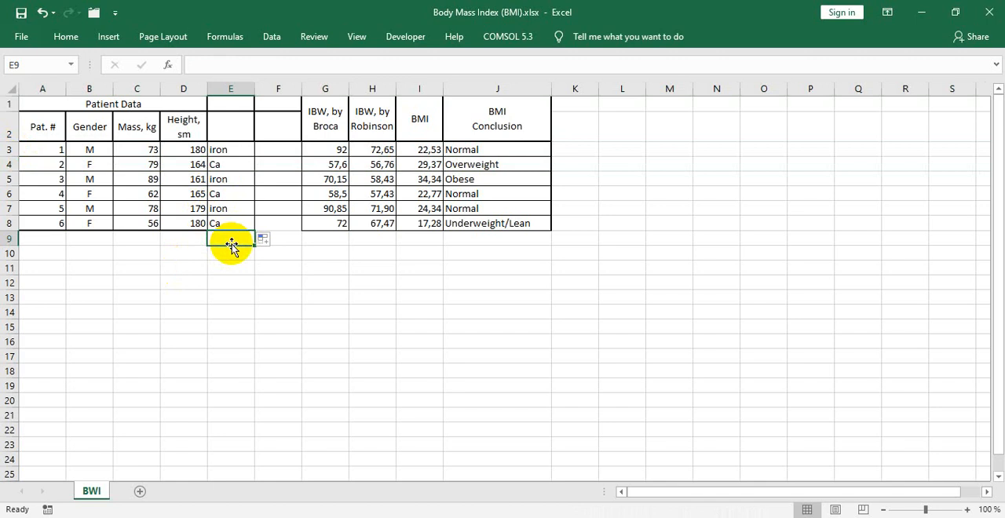
{"action": "left_click", "coordinate": [224, 149]}
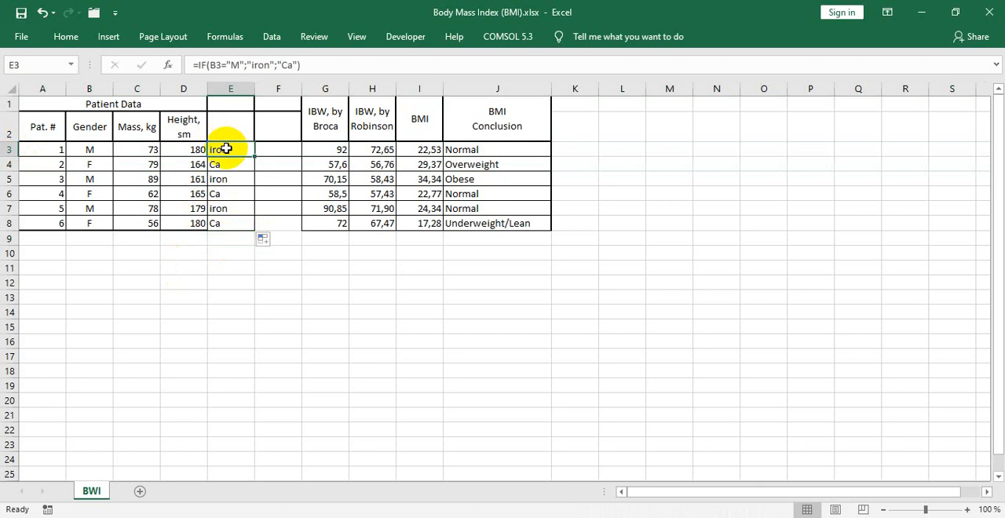
{"action": "left_click", "coordinate": [223, 68]}
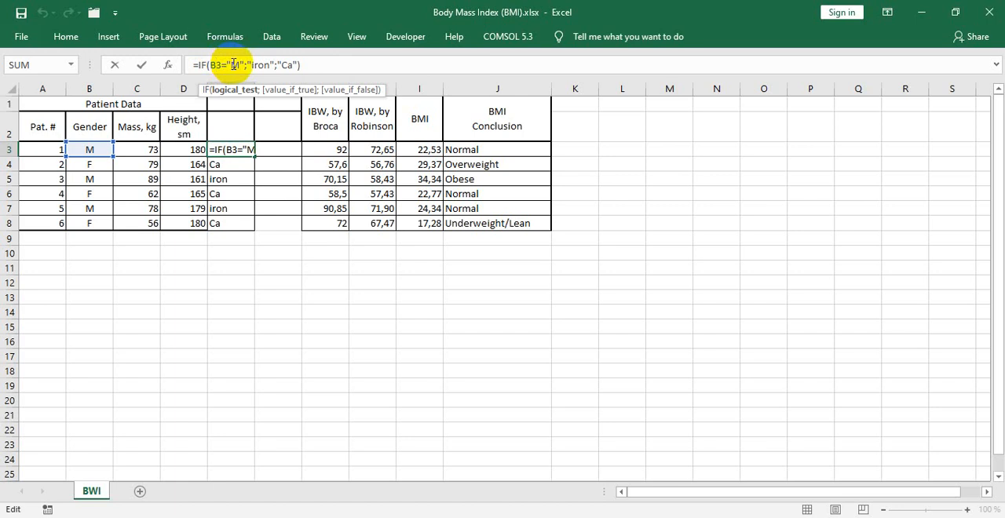
{"action": "key", "text": "ctrl+Return"}
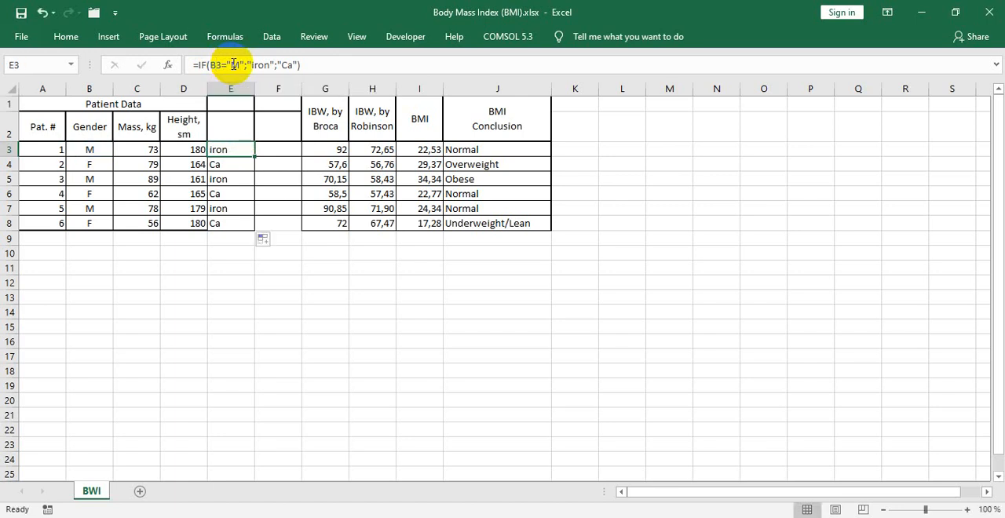
{"action": "left_click", "coordinate": [276, 151]}
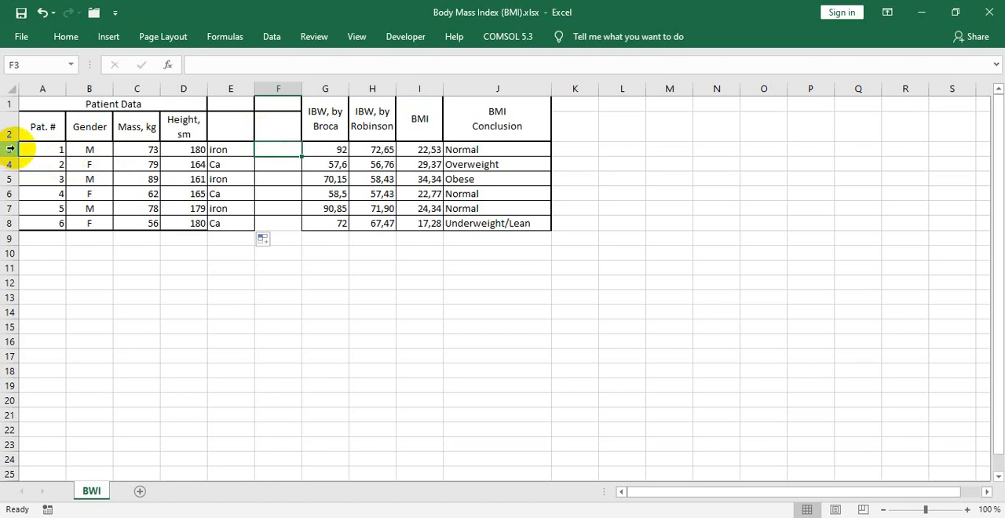
- Enter the header "Nutricion" in cell E2 and make it bold
{"action": "left_click", "coordinate": [242, 127]}
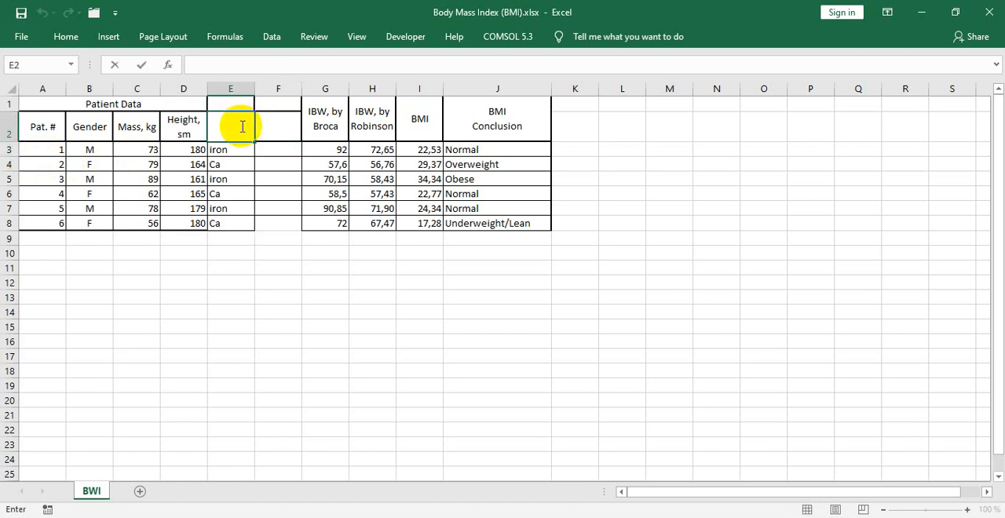
{"action": "type", "text": "Nutricion"}
{"action": "double_click", "coordinate": [242, 127]}
{"action": "key", "text": "ctrl+b"}
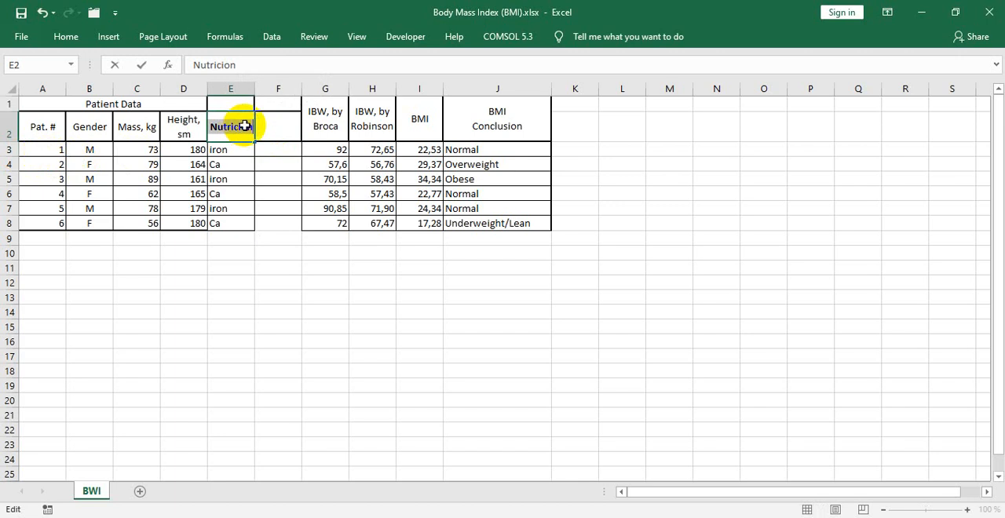
- Enter the header "Heigh" in cell F2, next to the Nutricion column
{"action": "left_click", "coordinate": [273, 127]}
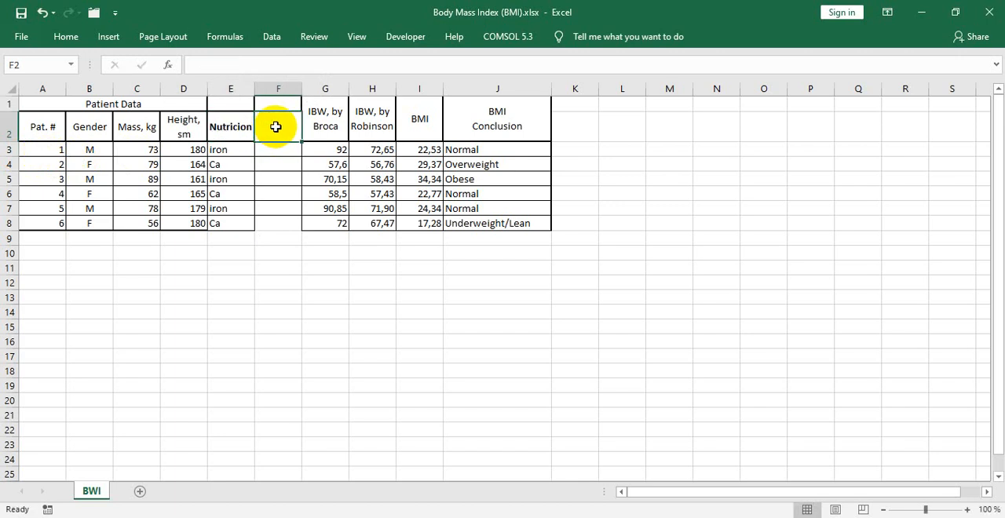
{"action": "double_click", "coordinate": [276, 126]}
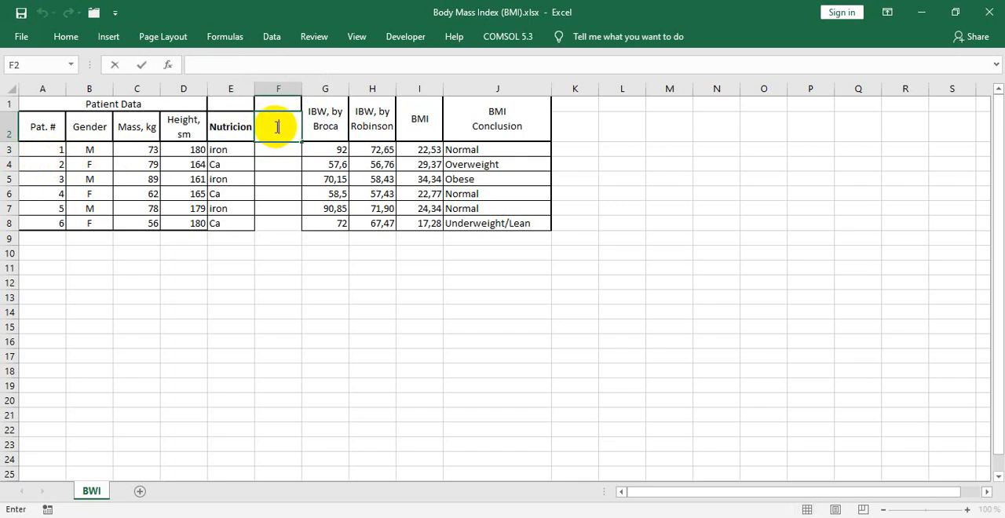
{"action": "type", "text": "Heigh"}
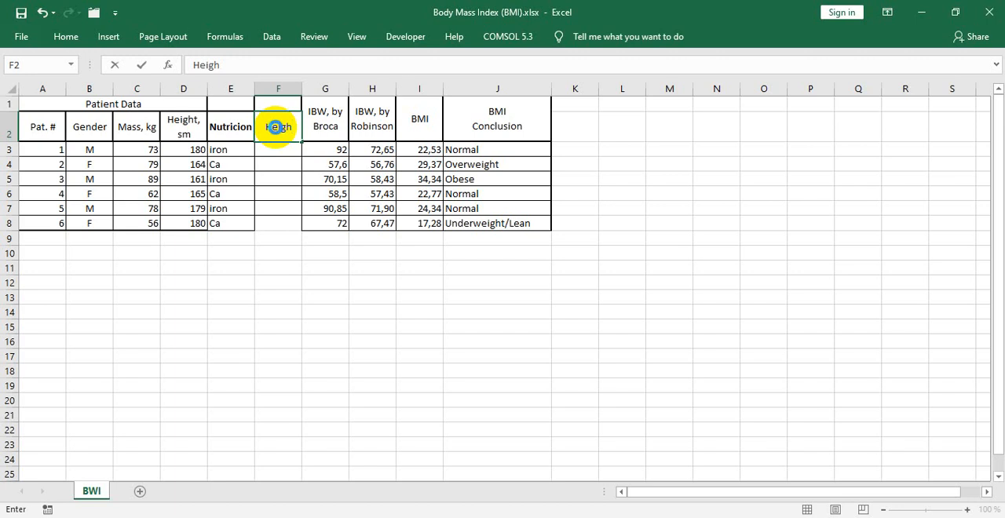
{"action": "key", "text": "Return"}
{"action": "left_click", "coordinate": [276, 127]}
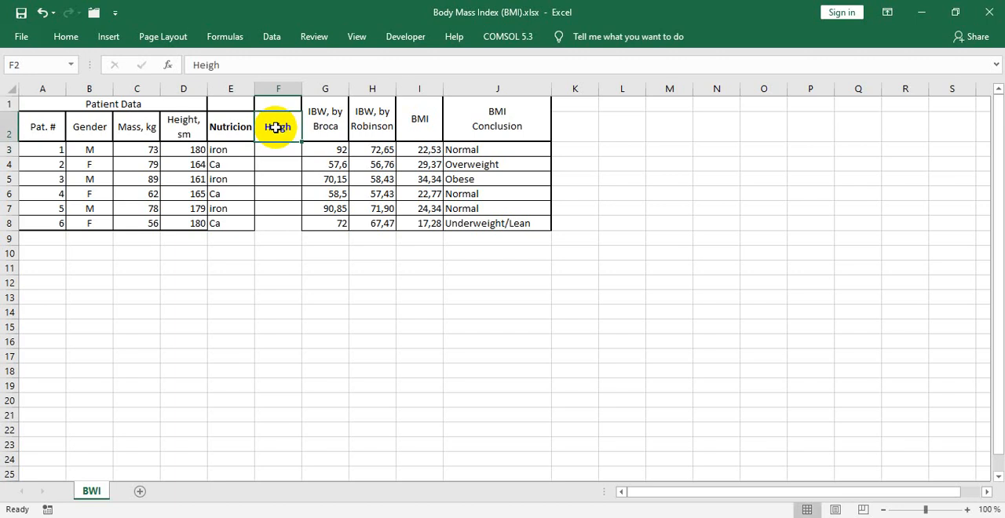
- Enter the formula =IF(D3>=170;"tall";"not tall") in cell F3 to classify the first patient's height
{"action": "left_click", "coordinate": [287, 152]}
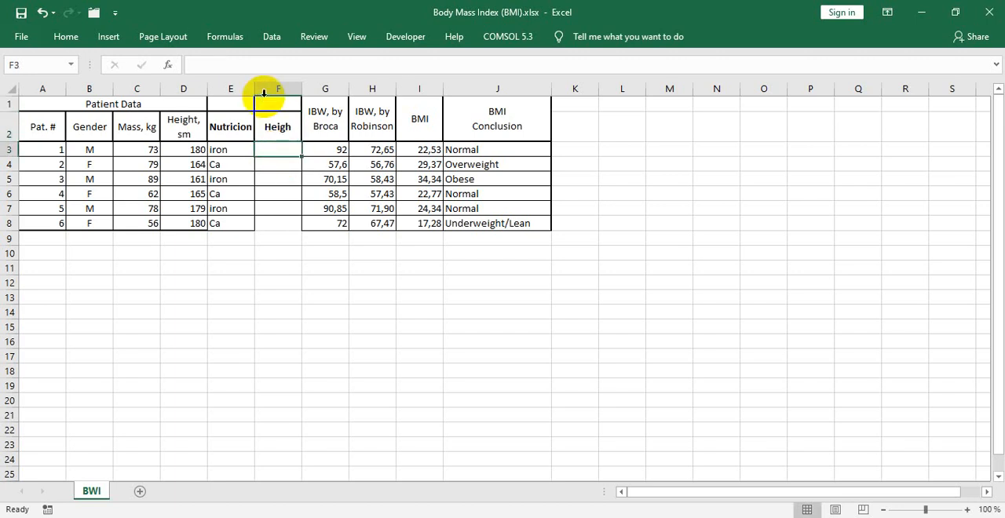
{"action": "left_click", "coordinate": [245, 67]}
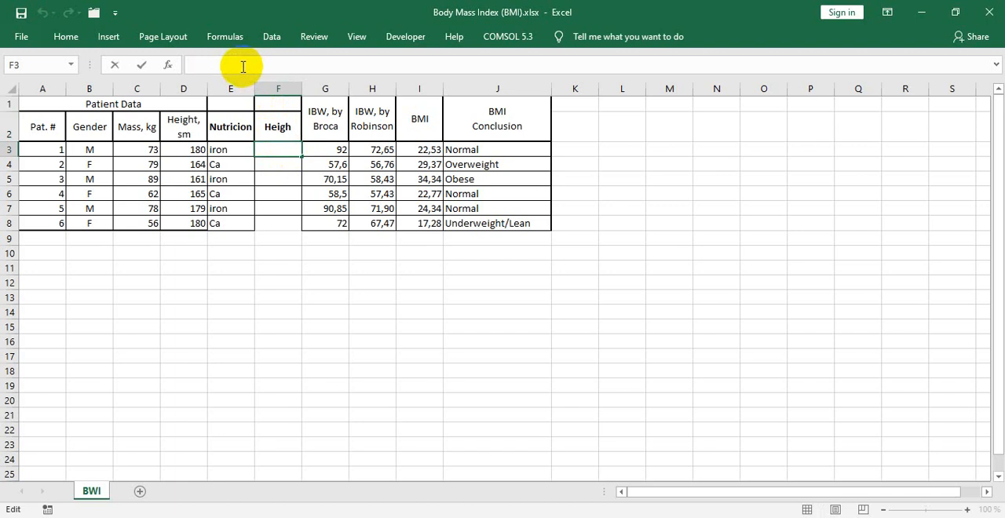
{"action": "type", "text": "=IF"}
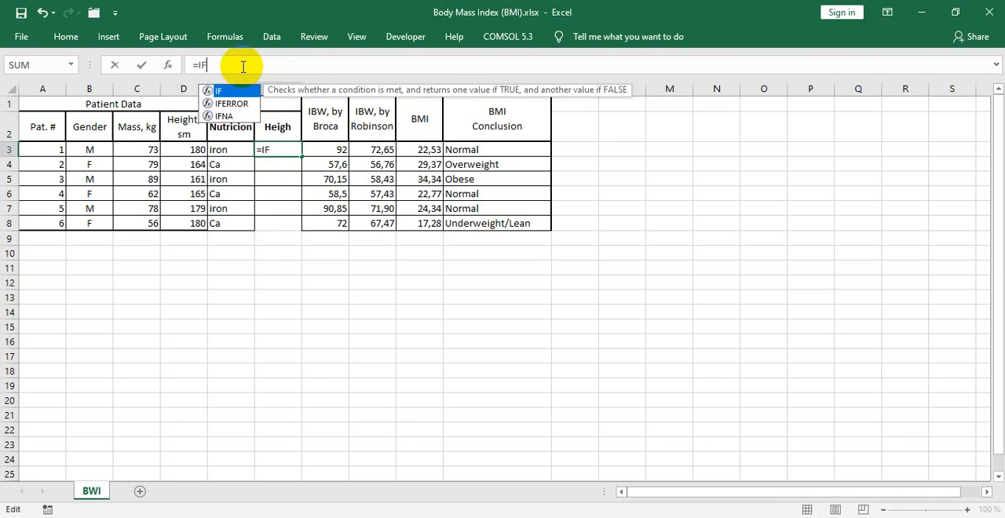
{"action": "type", "text": "("}
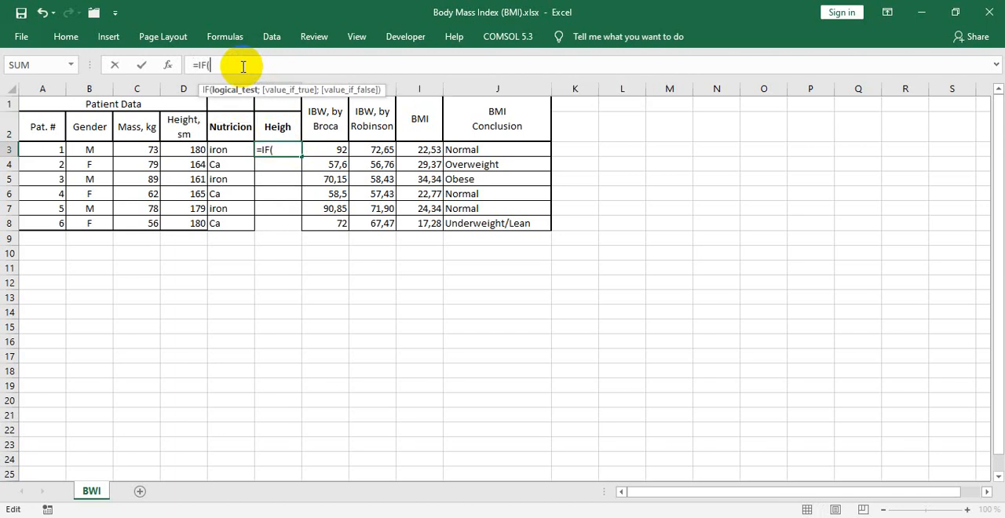
{"action": "type", "text": "D3>=170;\"tall\";\"not tall"}
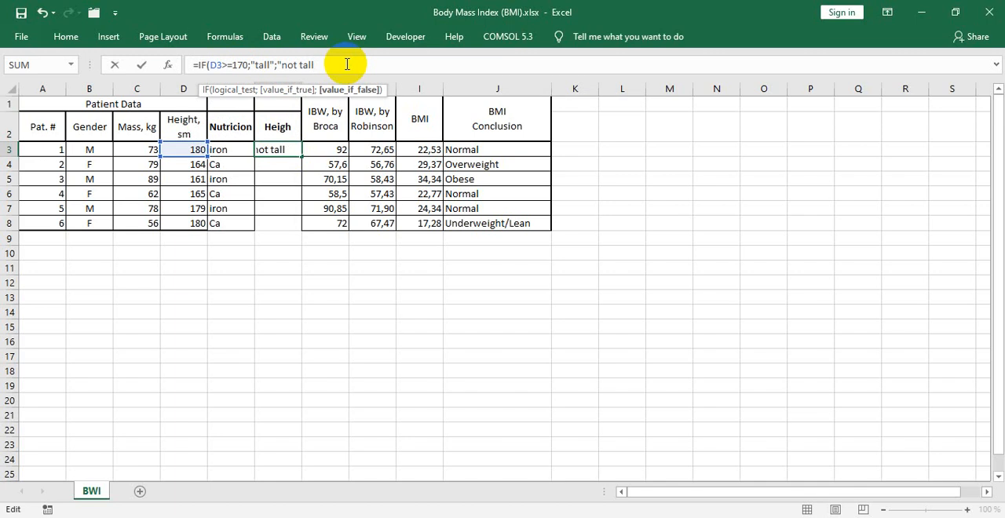
{"action": "type", "text": "\")"}
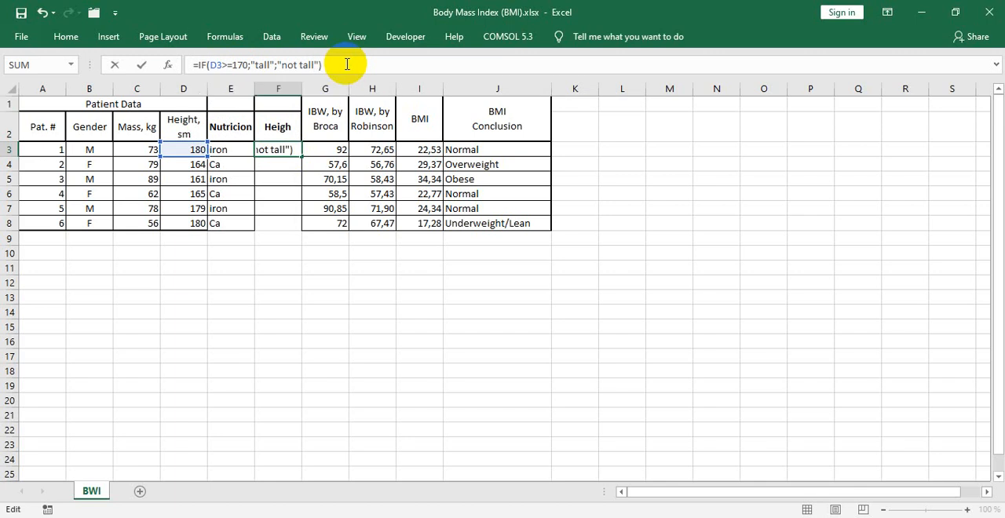
{"action": "key", "text": "Return"}
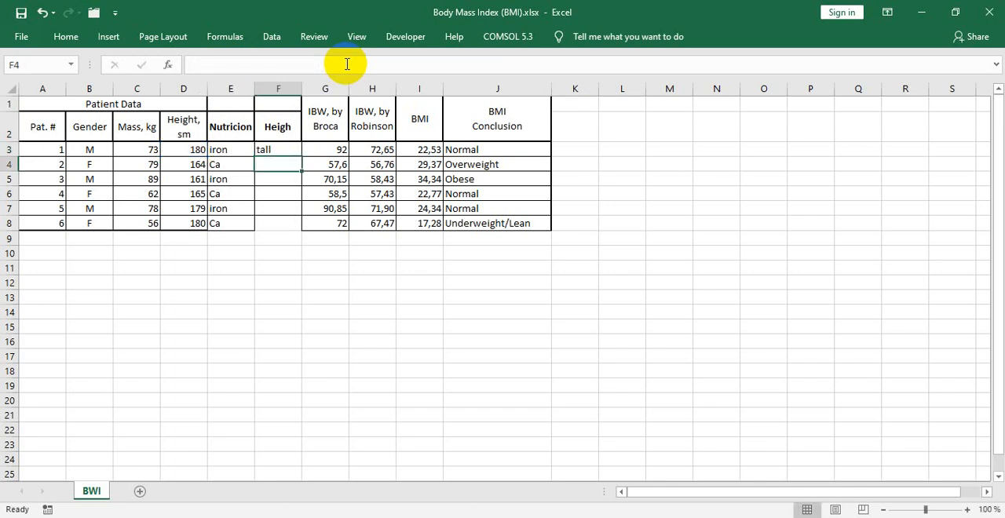
- Fill the F3 formula down to F8 and check the 170 threshold in its logical test
{"action": "left_click", "coordinate": [284, 150]}
{"action": "left_click_drag", "start_coordinate": [301, 157], "coordinate": [302, 228]}
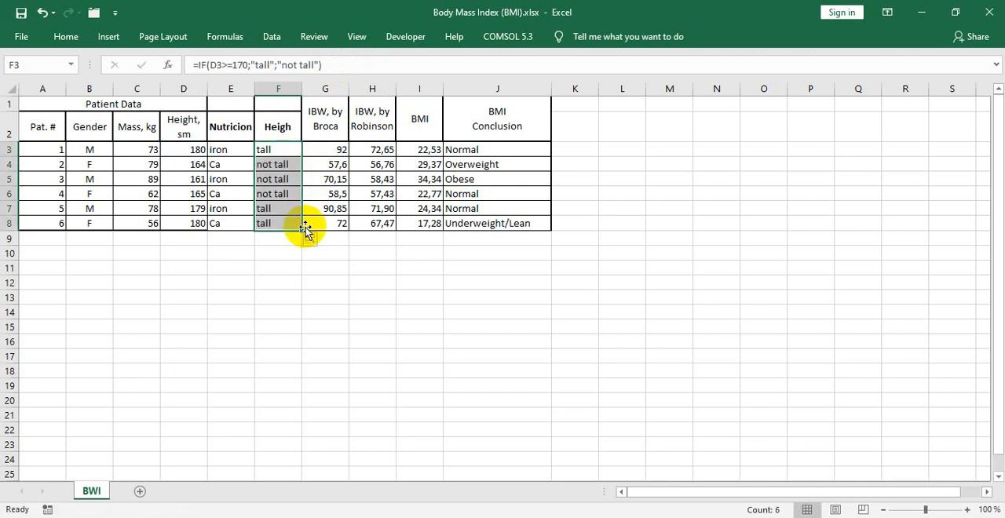
{"action": "left_click", "coordinate": [269, 152]}
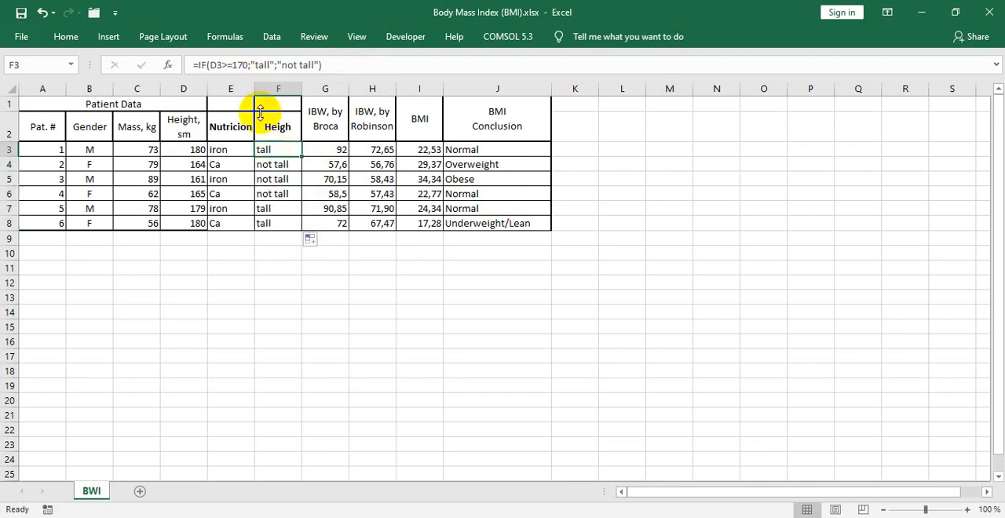
{"action": "left_click", "coordinate": [241, 65]}
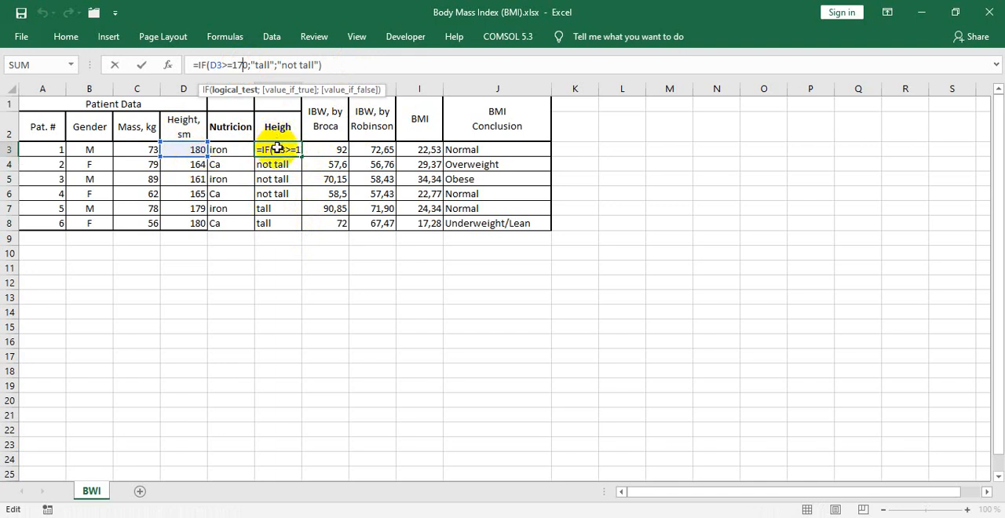
{"action": "key", "text": "Return"}
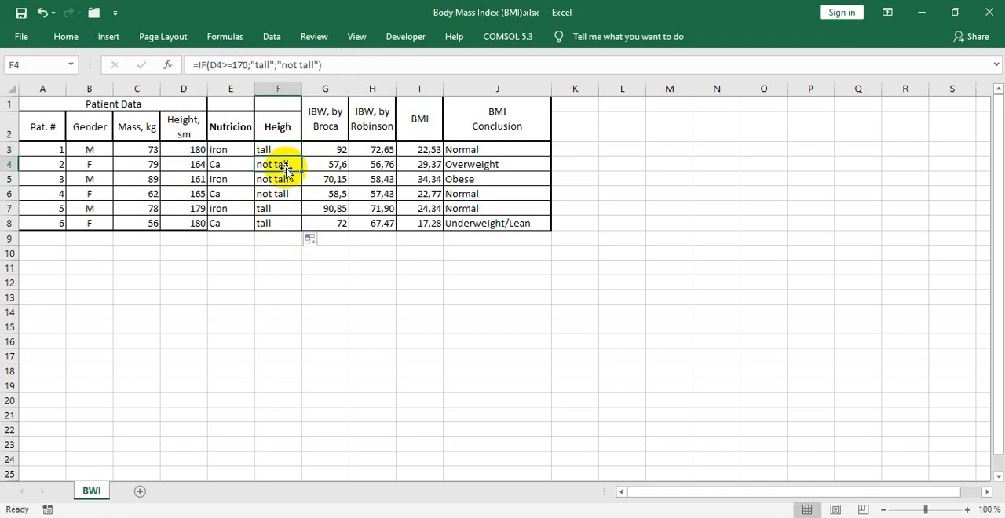
{"action": "left_click", "coordinate": [277, 252]}
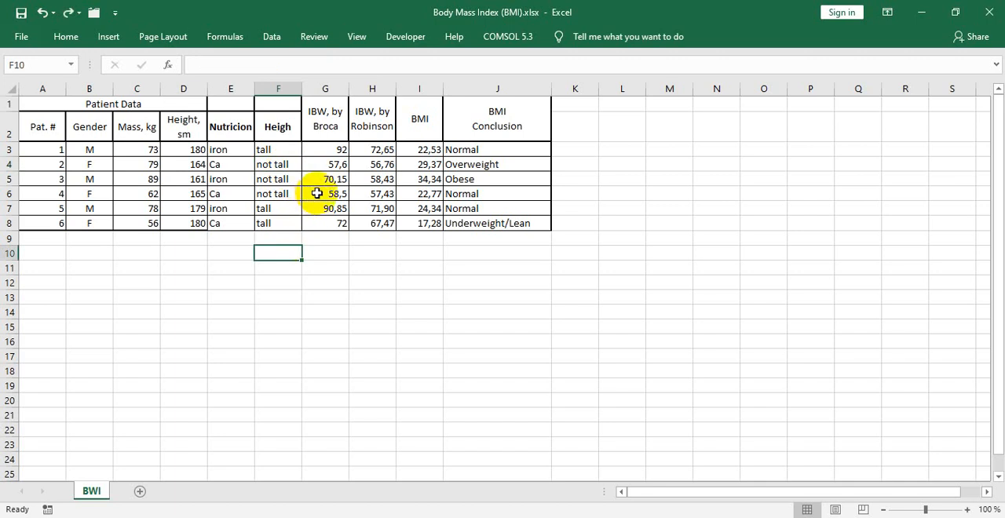
- Insert two empty columns before the "IBW, by Broca" column
{"action": "left_click", "coordinate": [326, 87]}
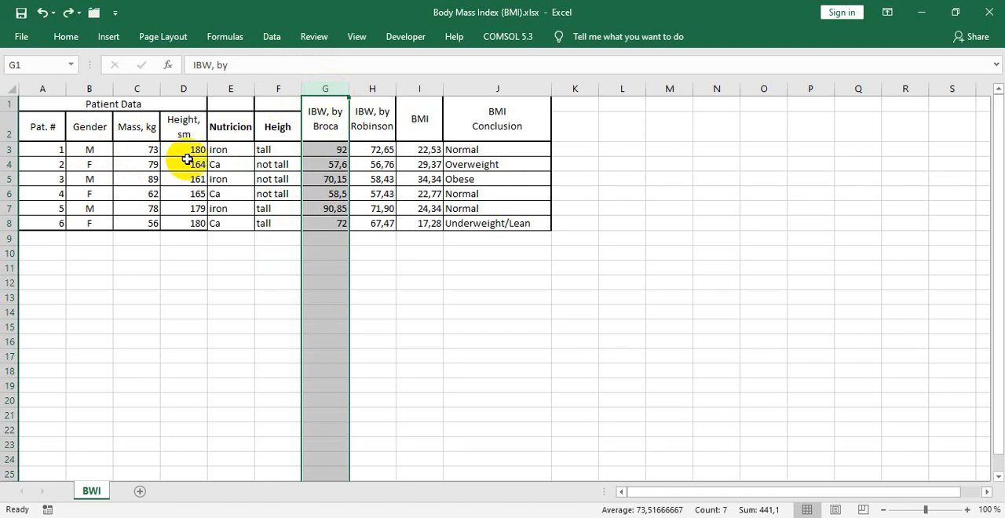
{"action": "right_click", "coordinate": [321, 95]}
{"action": "left_click", "coordinate": [343, 189]}
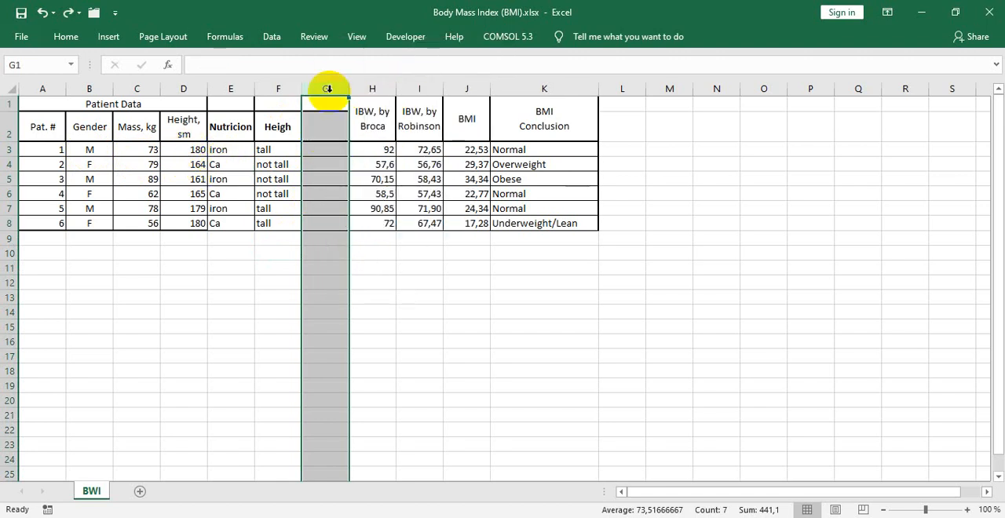
{"action": "right_click", "coordinate": [326, 88]}
{"action": "left_click", "coordinate": [353, 190]}
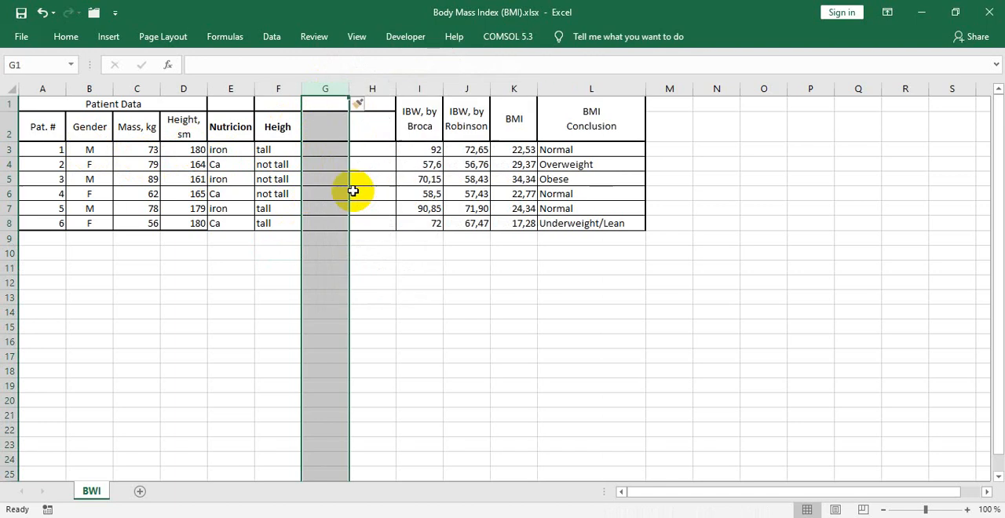
- Enter the header "Lives Style" in cell G2 of the first new column
{"action": "left_click", "coordinate": [278, 63]}
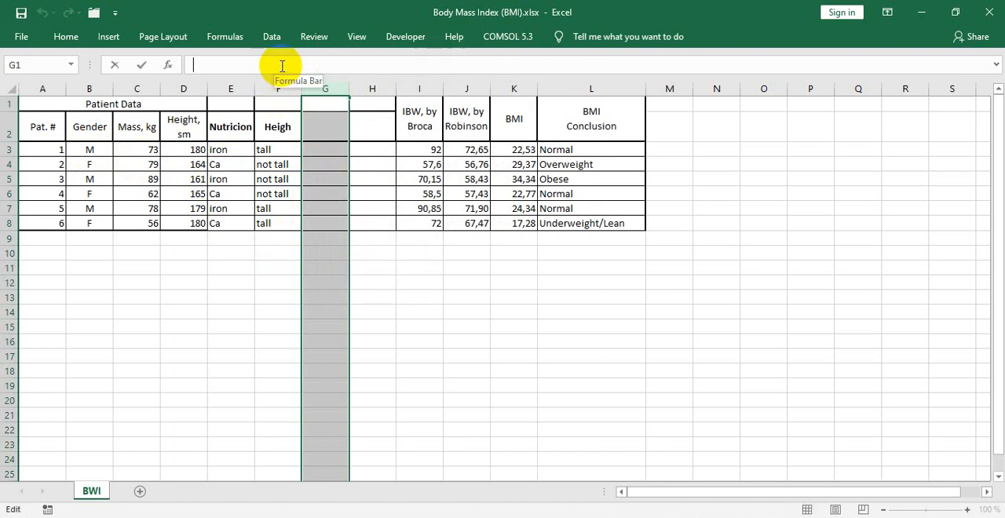
{"action": "double_click", "coordinate": [334, 128]}
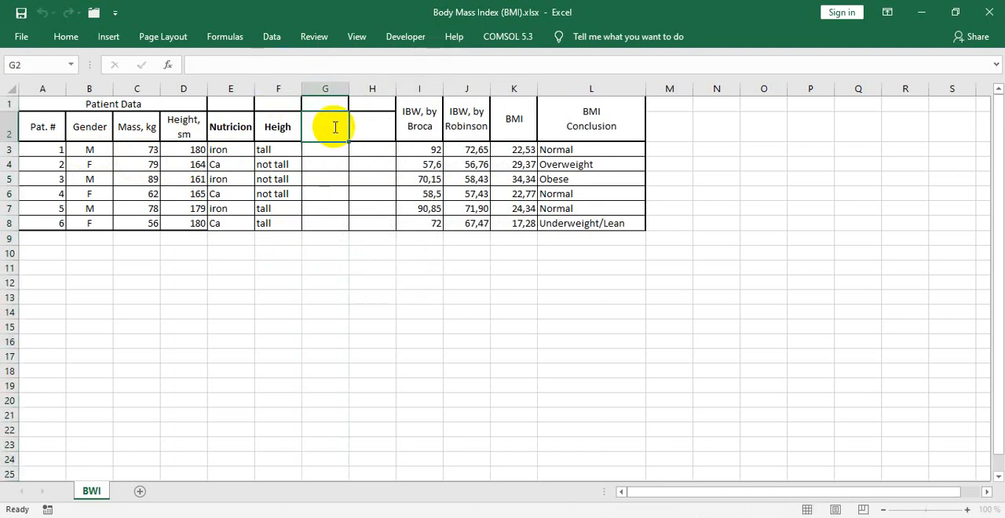
{"action": "type", "text": "Li"}
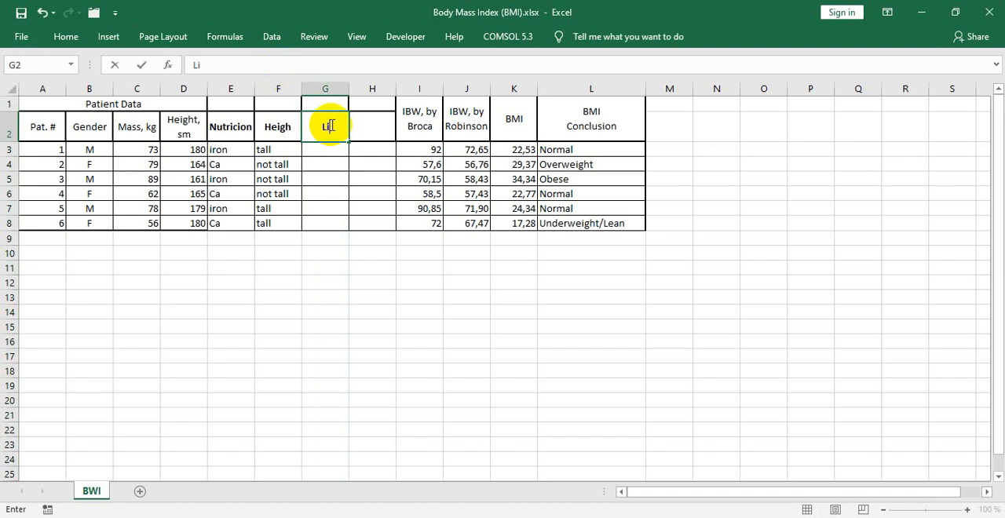
{"action": "type", "text": "ves Style"}
{"action": "key", "text": "Return"}
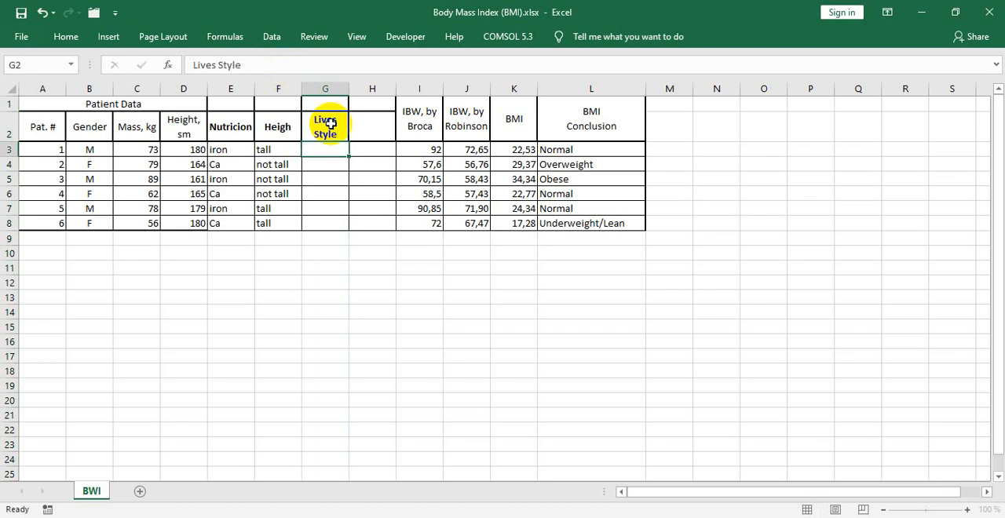
- Enter the formula =IF(AND(B3="M";C3>=70;D3<=170);"jym";"Keep it up!") in cell G3, reviewing its conditions before committing it
{"action": "left_click", "coordinate": [274, 63]}
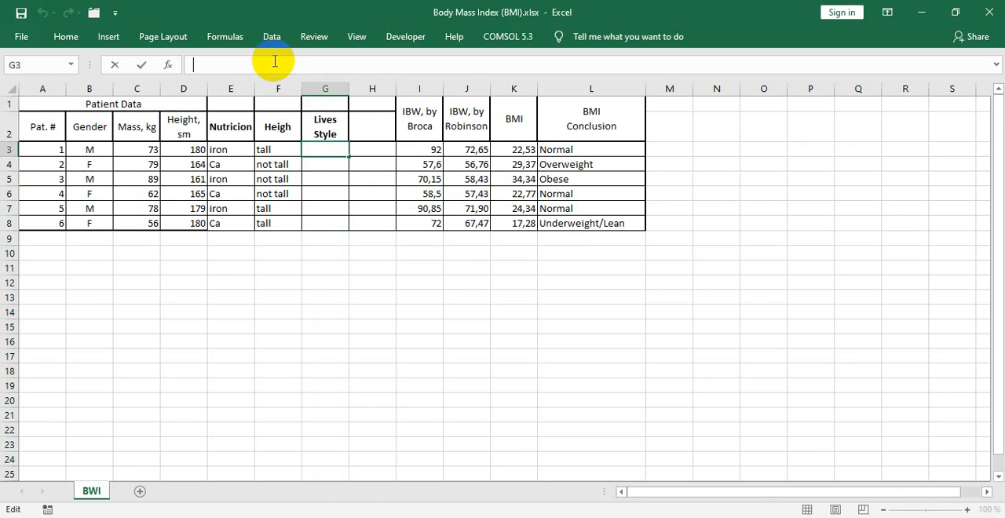
{"action": "type", "text": "=IF"}
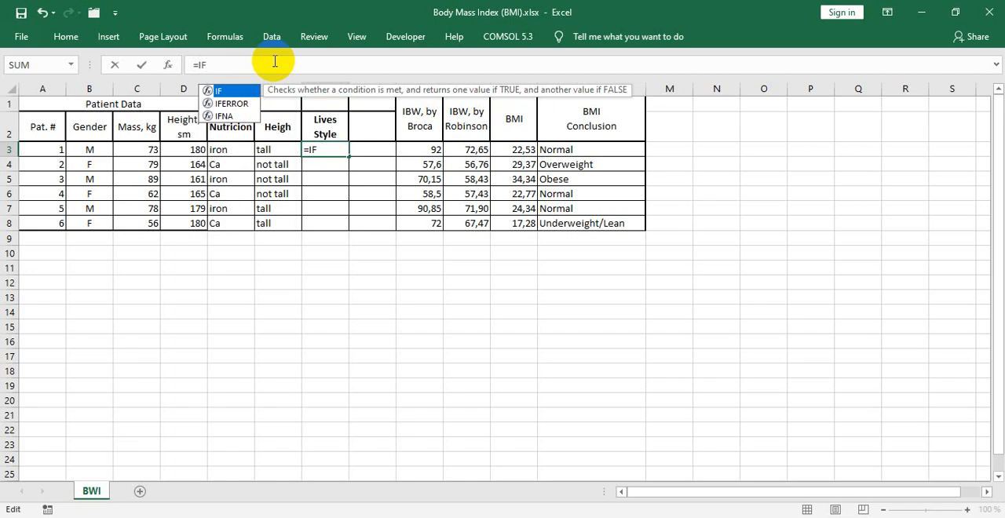
{"action": "type", "text": "("}
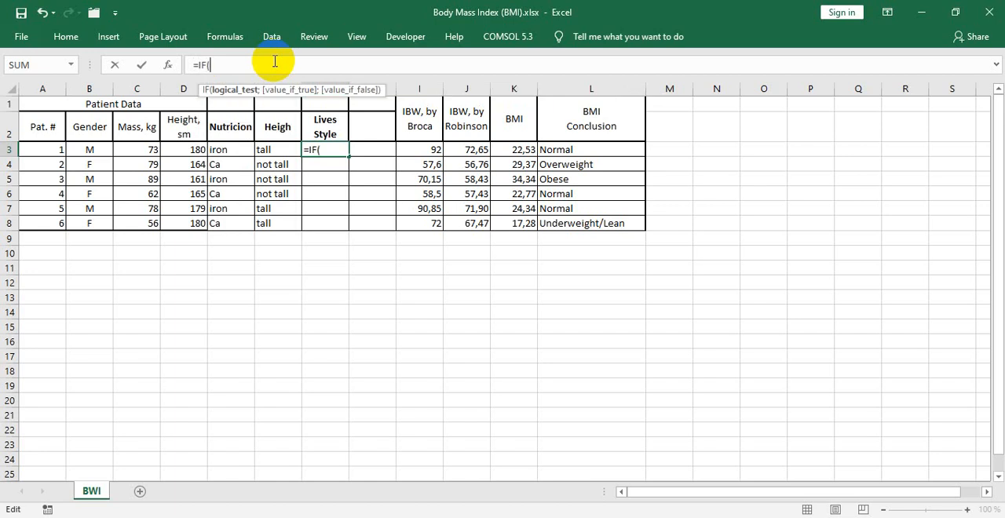
{"action": "type", "text": "AND(B4=\"M\";C4>=70;D4<=170);\"jym\";\"Keep it up!\""}
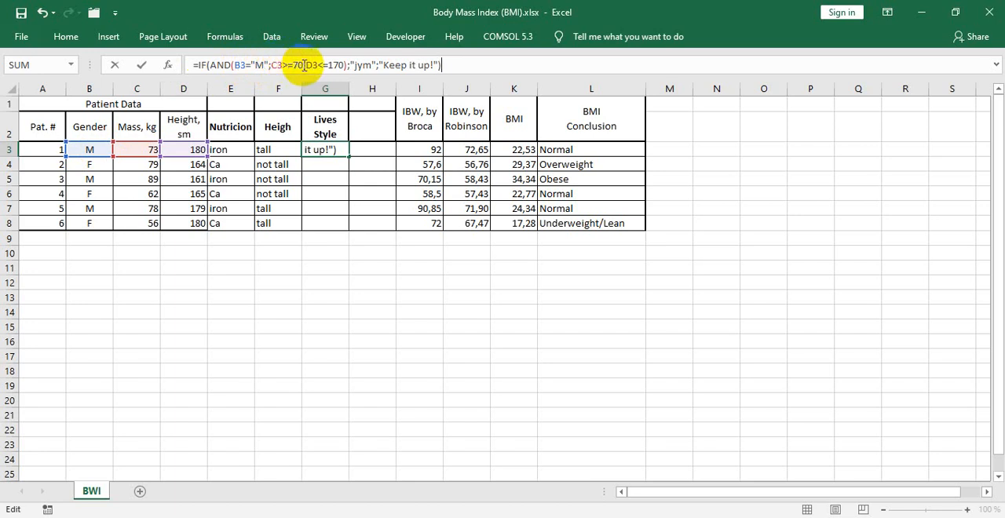
{"action": "left_click", "coordinate": [304, 65]}
{"action": "type", "text": ";"}
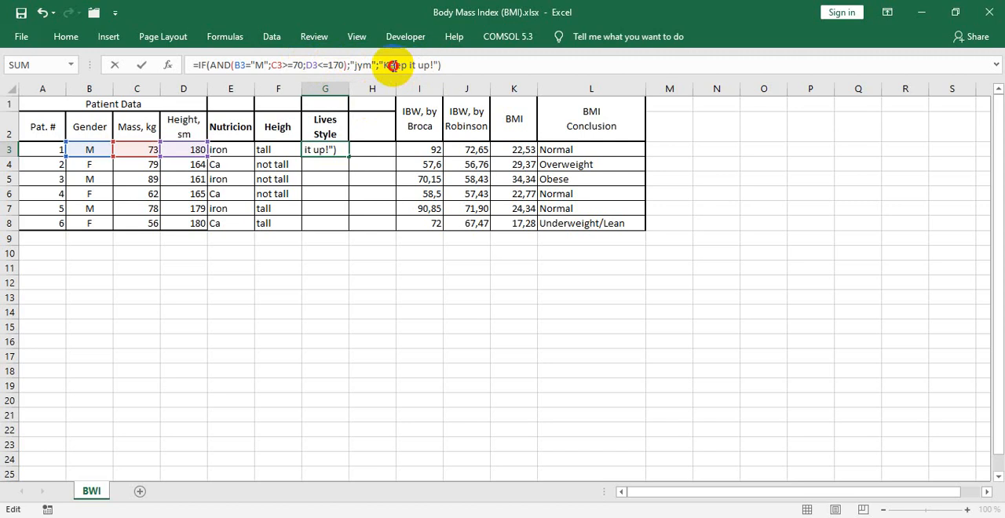
{"action": "left_click", "coordinate": [446, 65]}
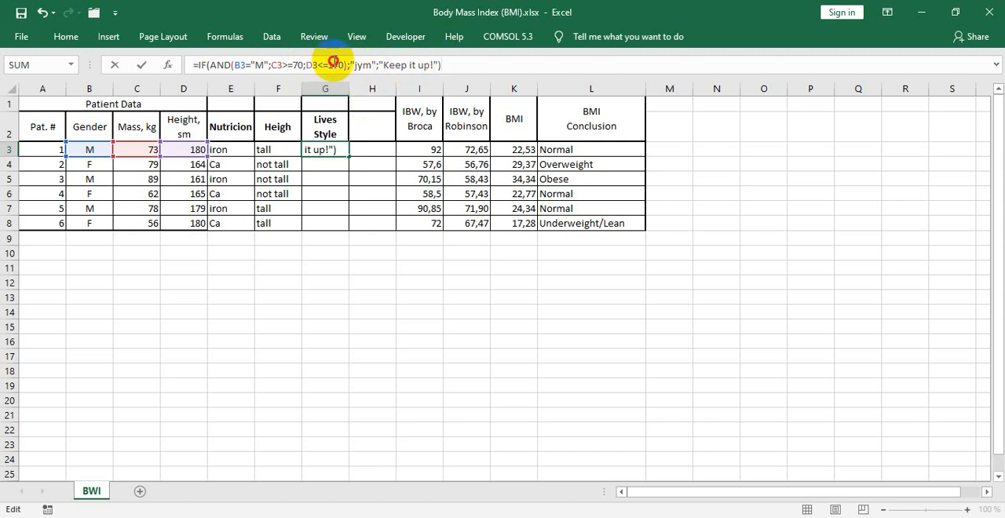
{"action": "left_click", "coordinate": [330, 64]}
{"action": "left_click", "coordinate": [261, 64]}
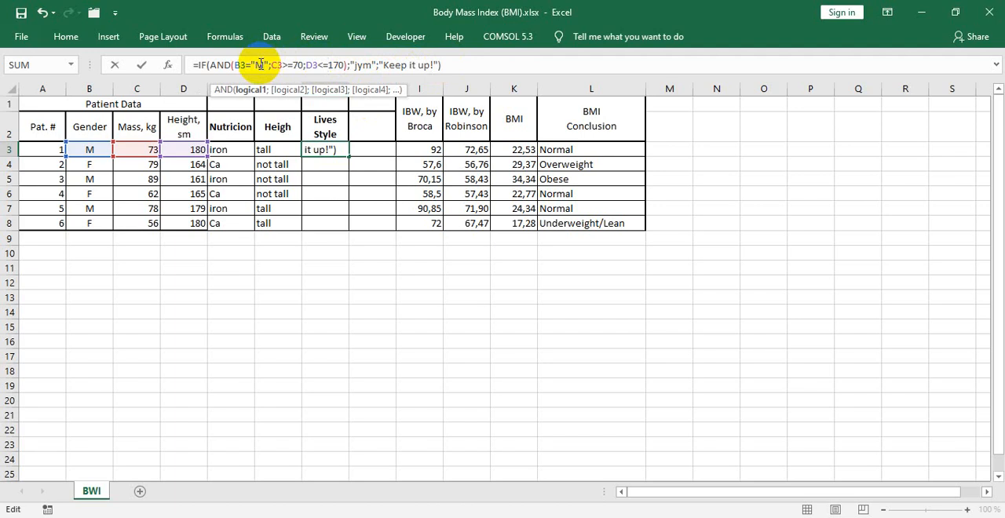
{"action": "key", "text": "Return"}
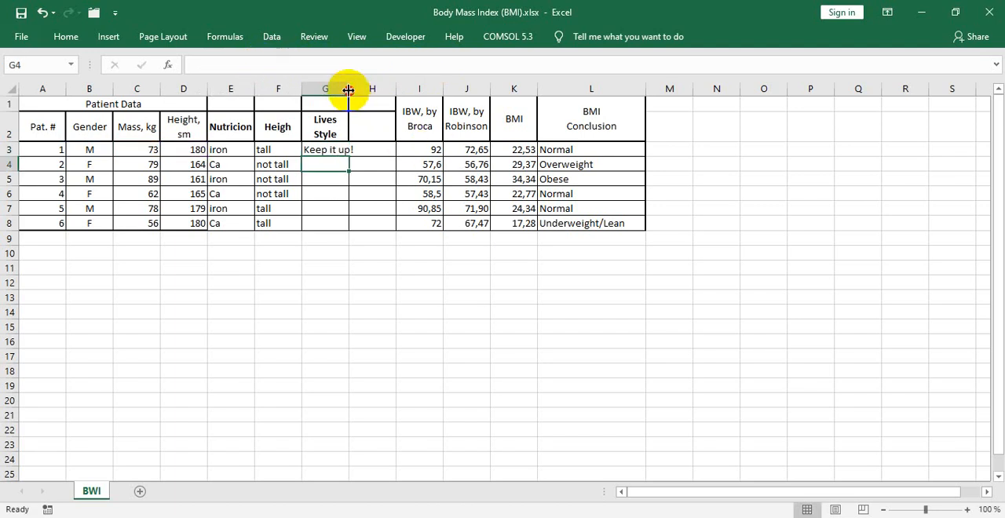
- Widen column G to fit its text and fill the G3 formula down to G8
{"action": "left_click_drag", "start_coordinate": [348, 90], "coordinate": [364, 89]}
{"action": "left_click", "coordinate": [362, 152]}
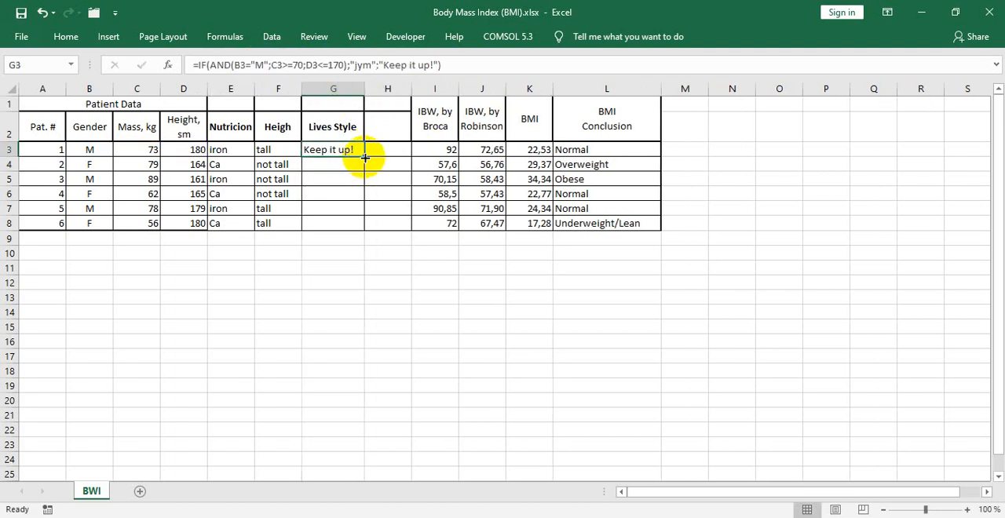
{"action": "left_click_drag", "start_coordinate": [365, 158], "coordinate": [350, 222]}
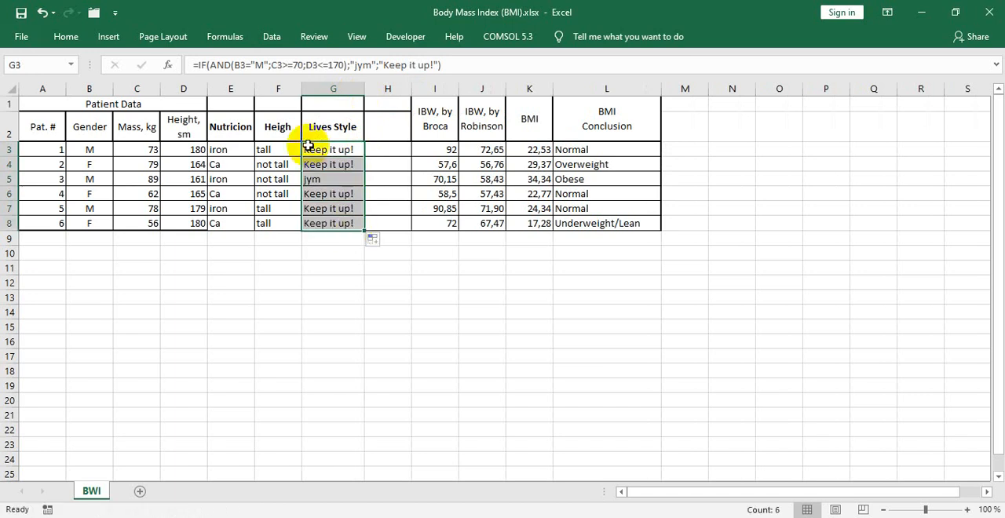
- Review the formulas and results in G7, G8 and G3 against the patients' gender, mass and height
{"action": "left_click", "coordinate": [325, 210]}
{"action": "left_click", "coordinate": [320, 224]}
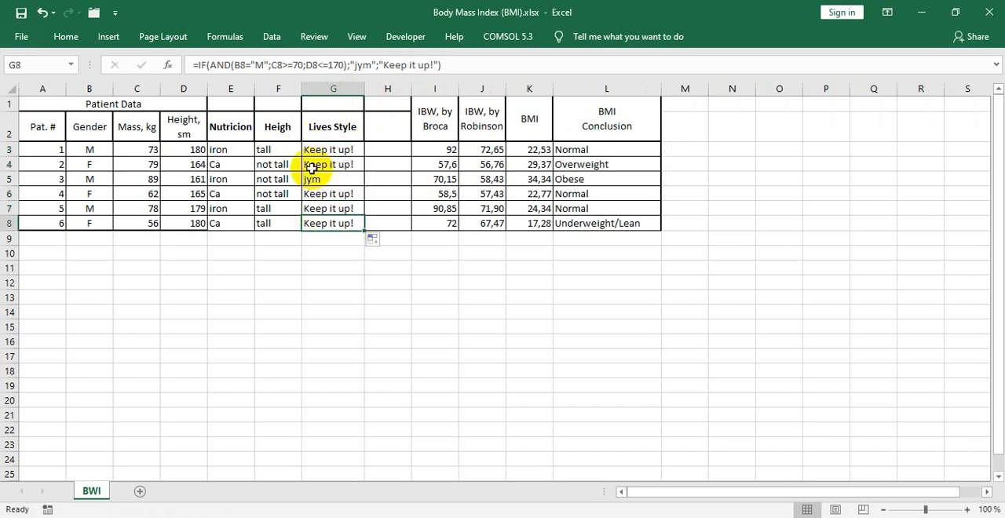
{"action": "left_click", "coordinate": [312, 150]}
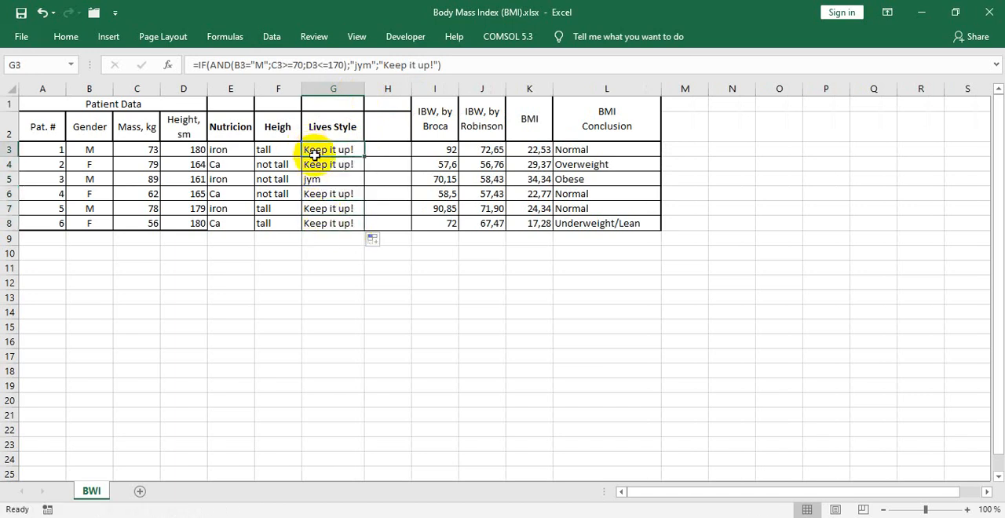
- Examine the G3 formula's AND condition, true value and false value against the gender data in column B
{"action": "left_click", "coordinate": [93, 151]}
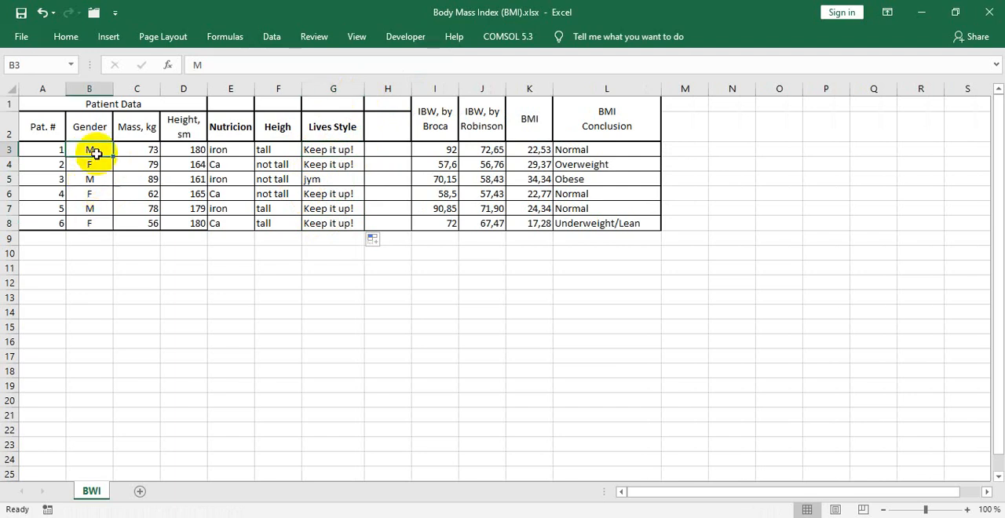
{"action": "left_click", "coordinate": [90, 181]}
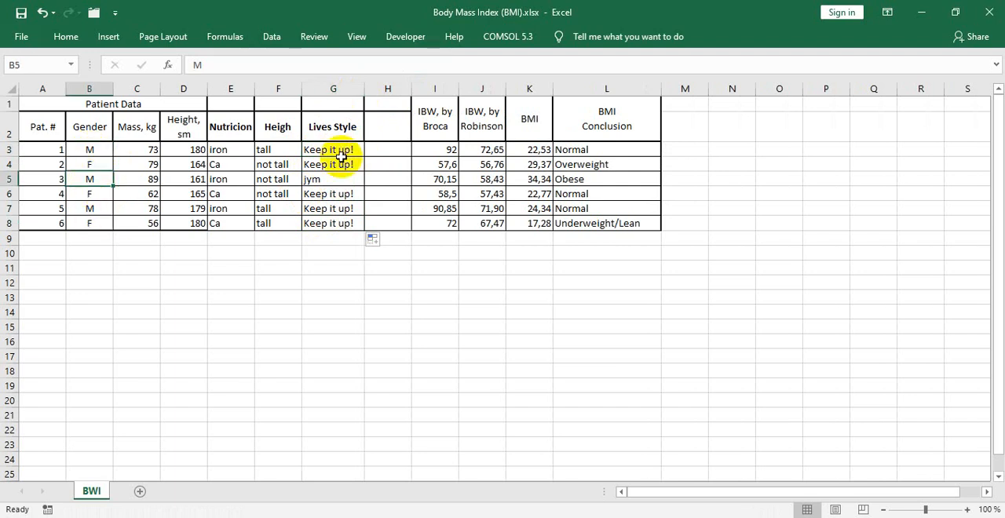
{"action": "left_click", "coordinate": [336, 150]}
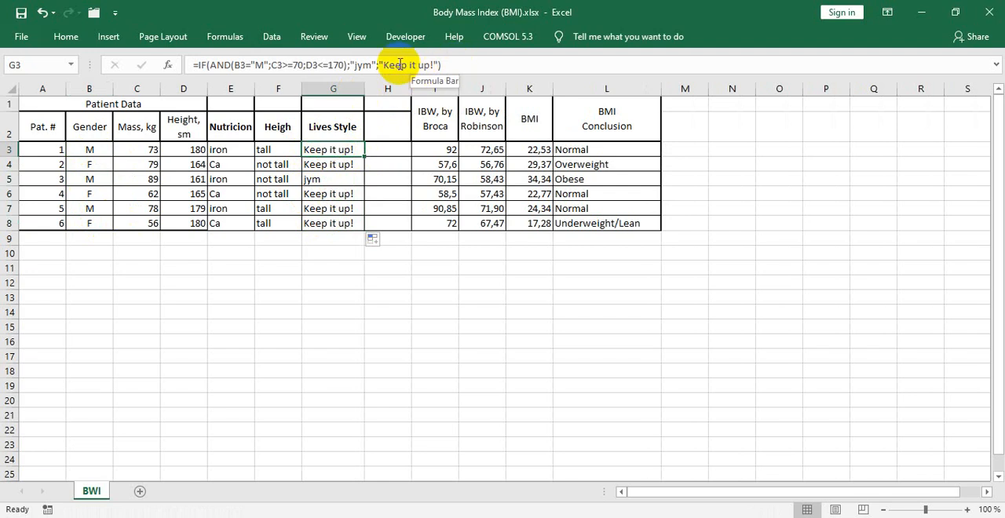
{"action": "left_click", "coordinate": [445, 64]}
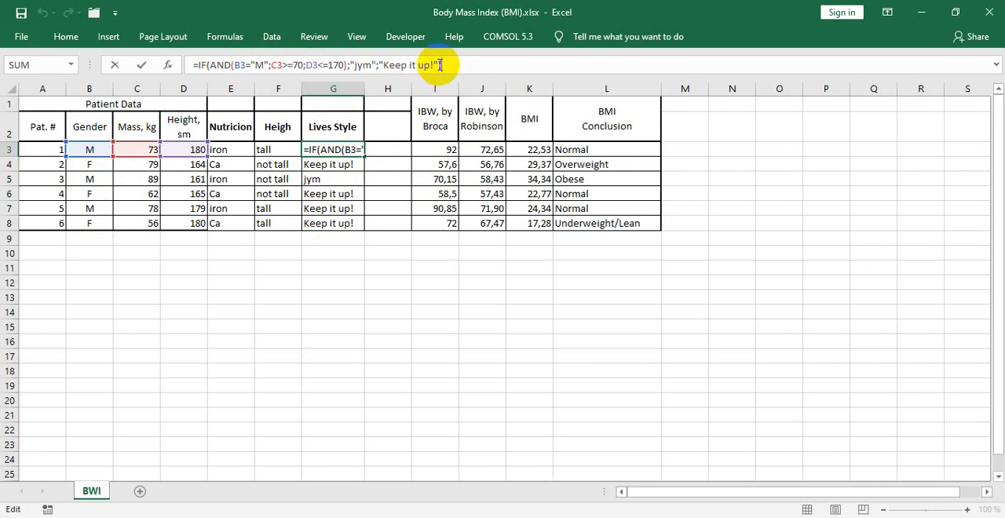
{"action": "type", "text": ")"}
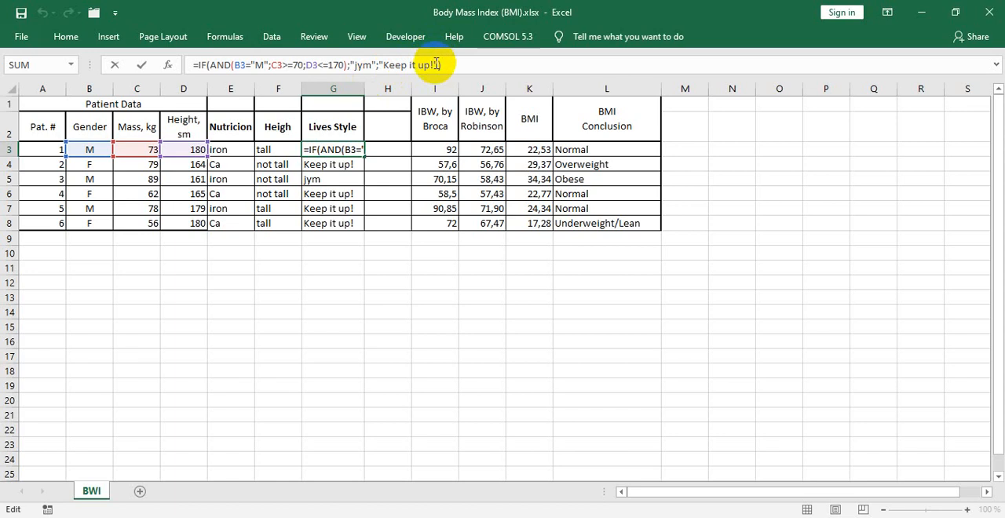
{"action": "left_click", "coordinate": [210, 64]}
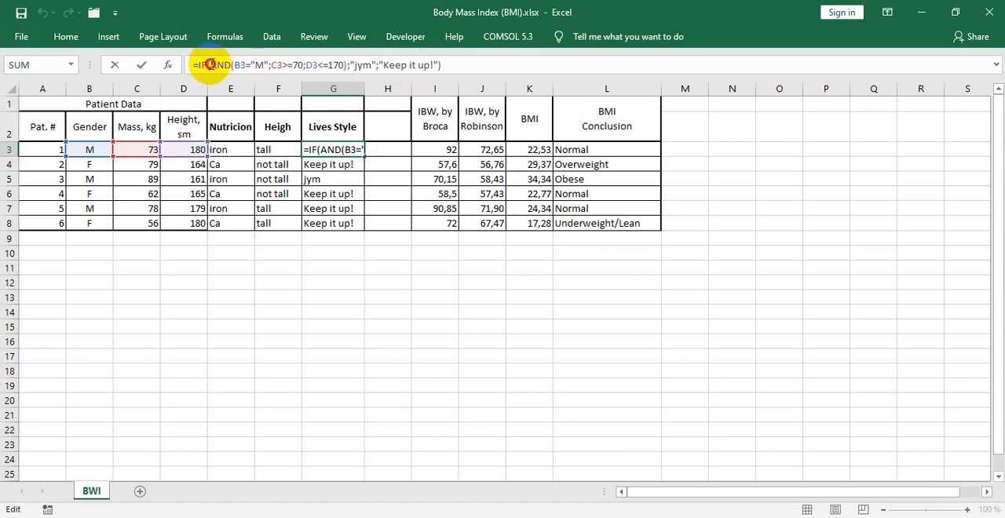
{"action": "left_click_drag", "start_coordinate": [211, 64], "coordinate": [333, 69]}
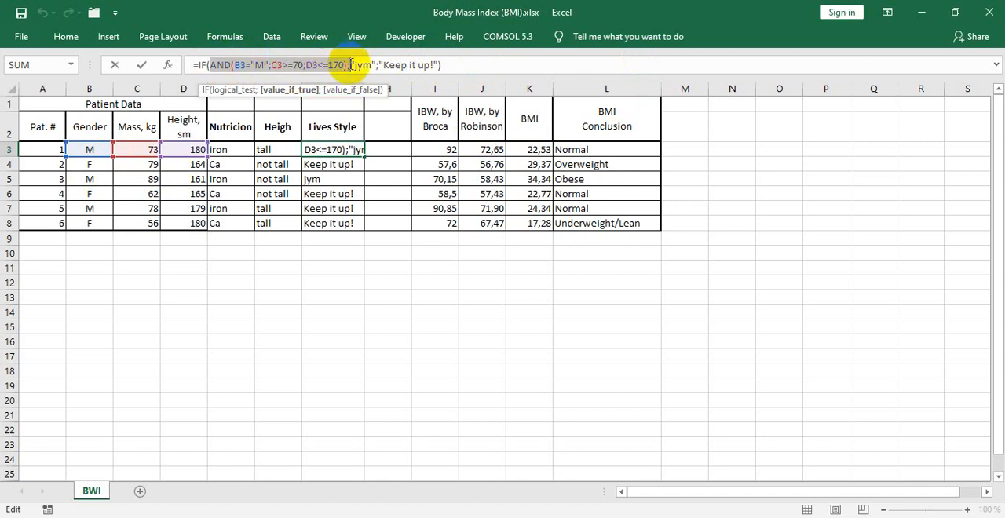
{"action": "left_click_drag", "start_coordinate": [381, 66], "coordinate": [439, 65]}
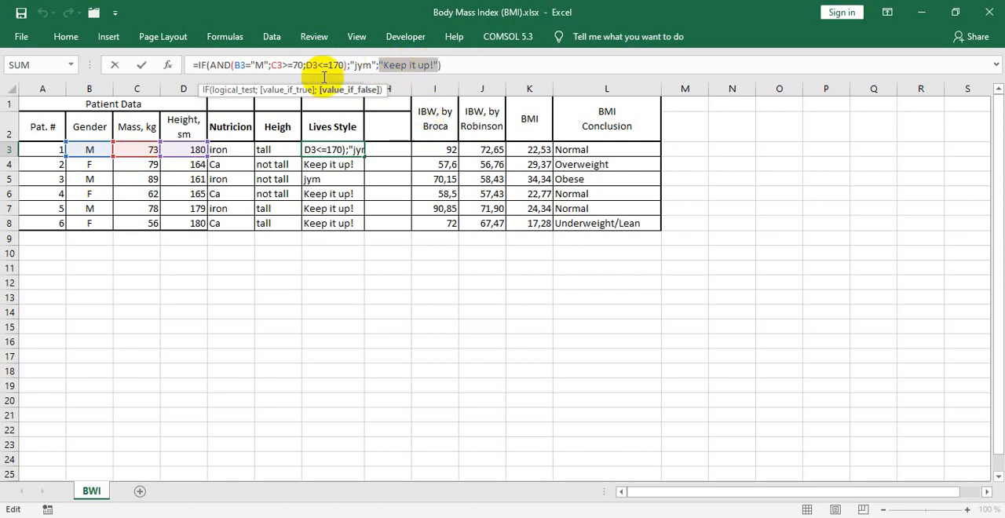
{"action": "left_click", "coordinate": [455, 67]}
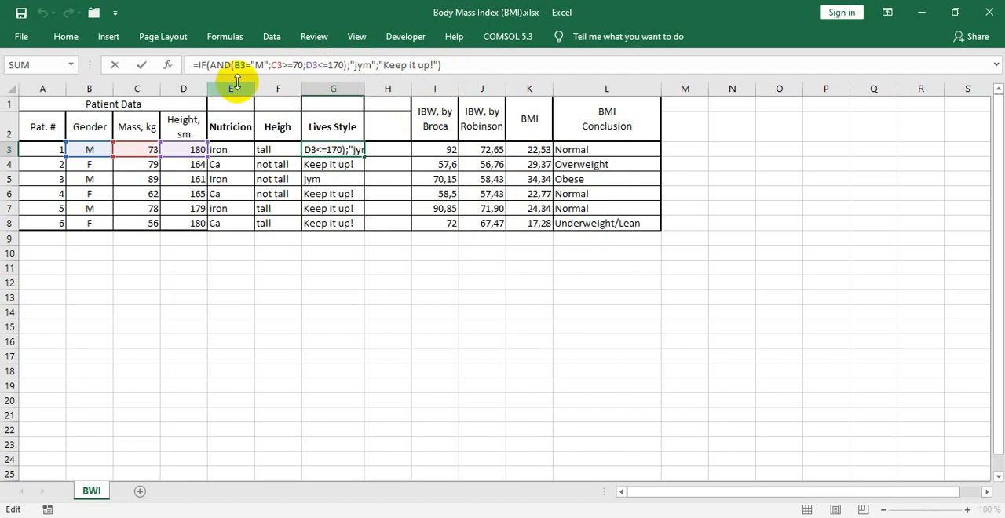
{"action": "left_click_drag", "start_coordinate": [214, 66], "coordinate": [347, 66]}
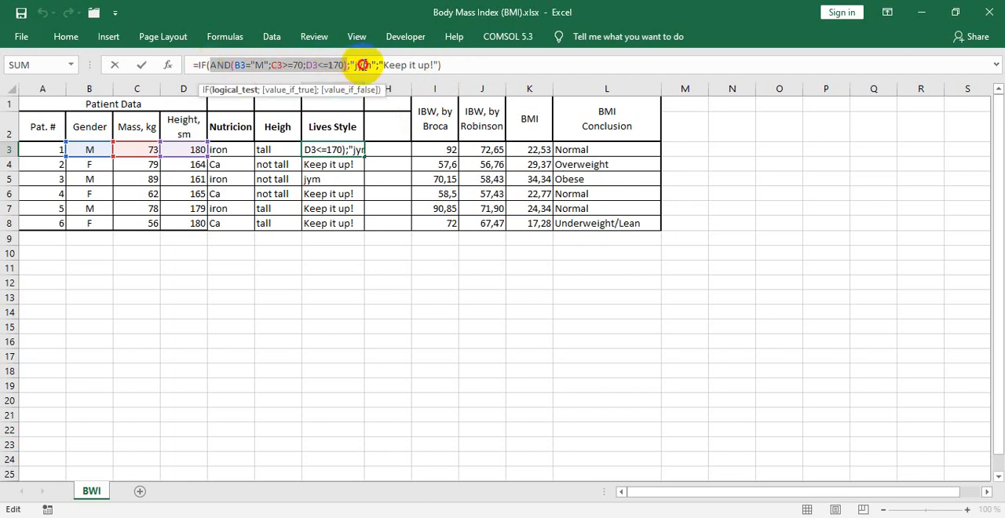
{"action": "double_click", "coordinate": [364, 65]}
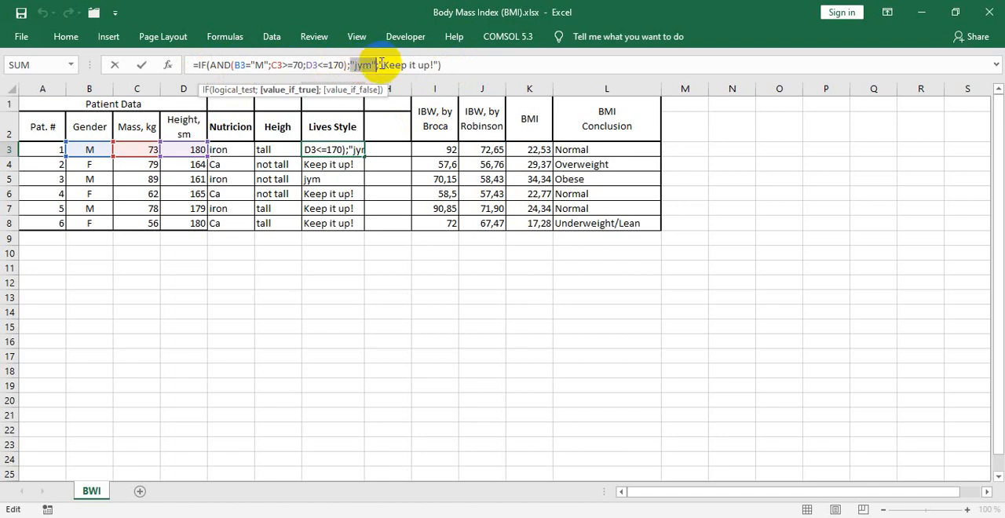
{"action": "left_click_drag", "start_coordinate": [380, 66], "coordinate": [442, 65]}
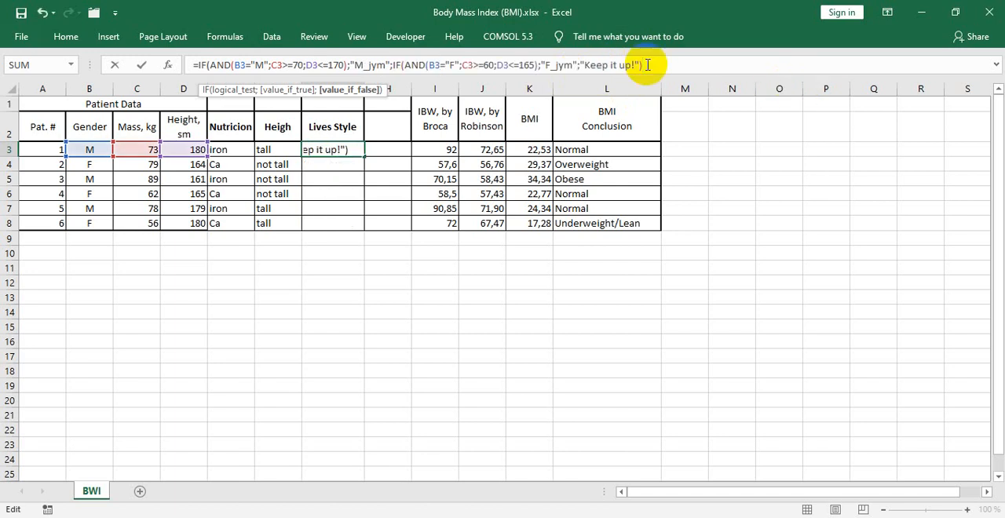
- Complete the nested formula =IF(AND(B3="M";C3>=70;D3<=170);"M_jym";IF(AND(B3="F";C3>=60;D3<=165);"F_jym";"Keep it up!")) in G3 and fill it down to G8
{"action": "type", "text": ")"}
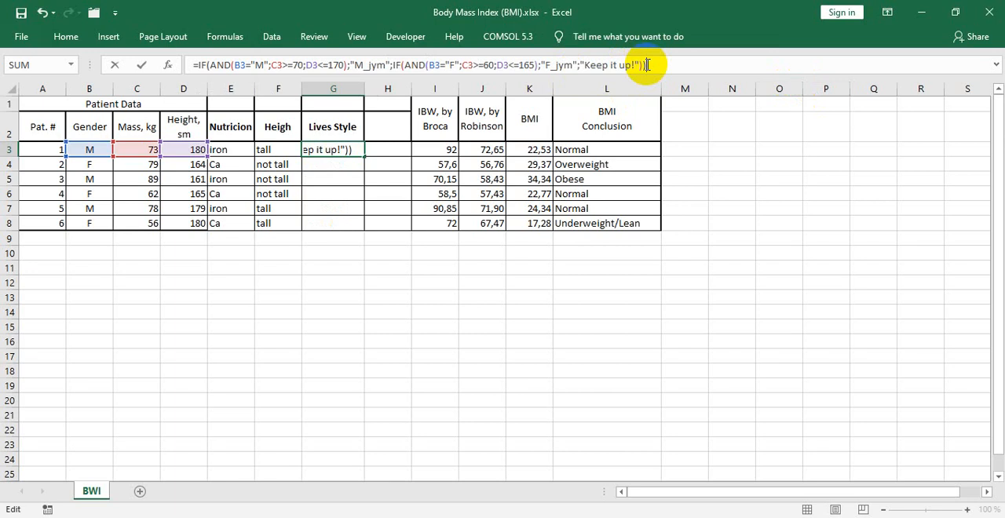
{"action": "key", "text": "Return"}
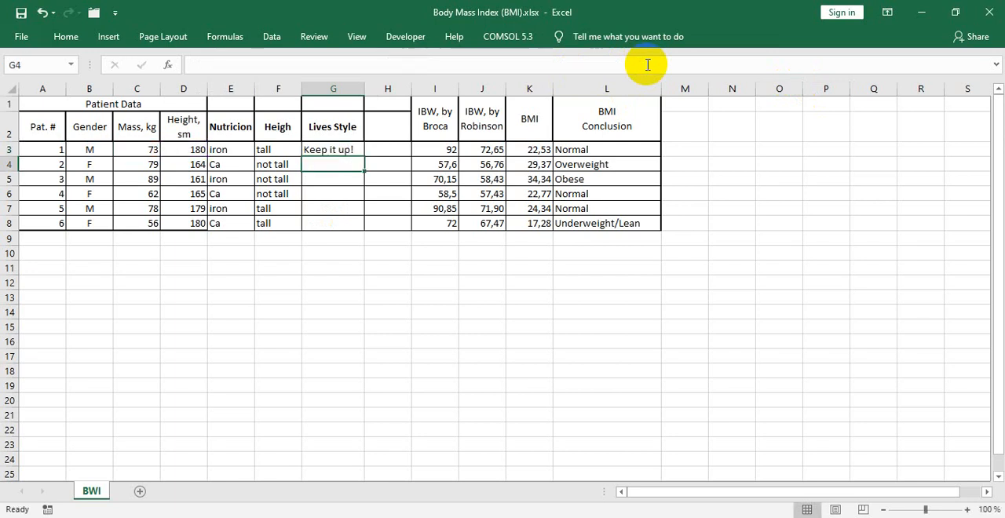
{"action": "left_click", "coordinate": [354, 148]}
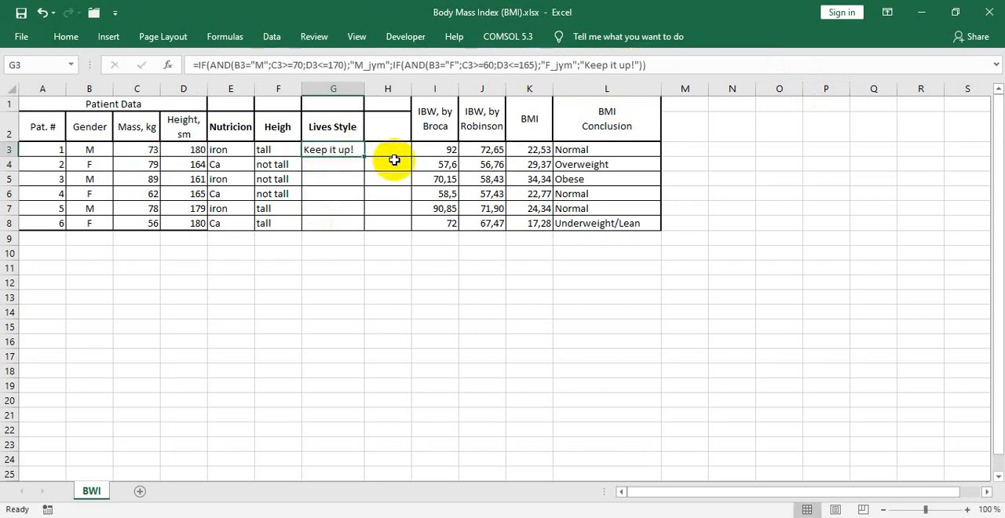
{"action": "left_click_drag", "start_coordinate": [360, 154], "coordinate": [354, 233]}
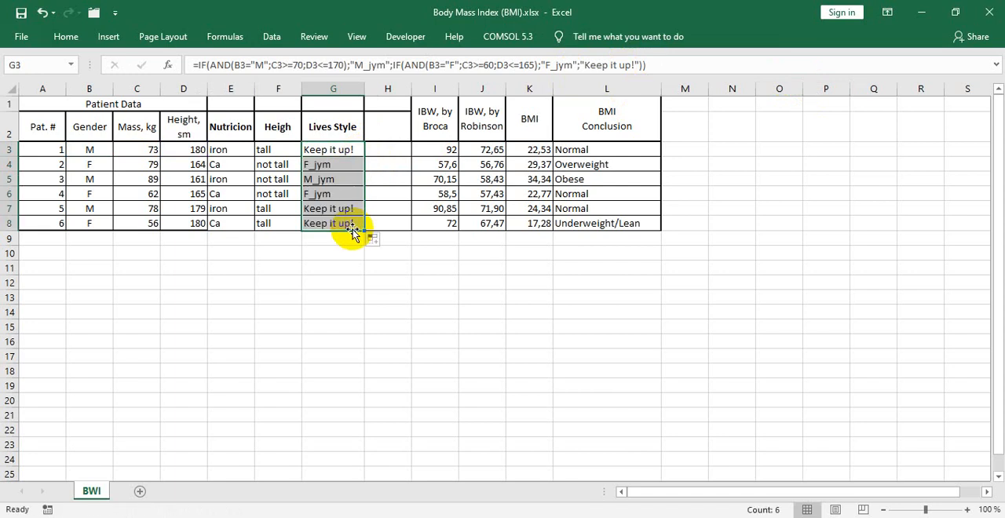
- Examine the nested formula in G3, covering the male conditions, the inner IF for females and the final false value
{"action": "left_click", "coordinate": [207, 65]}
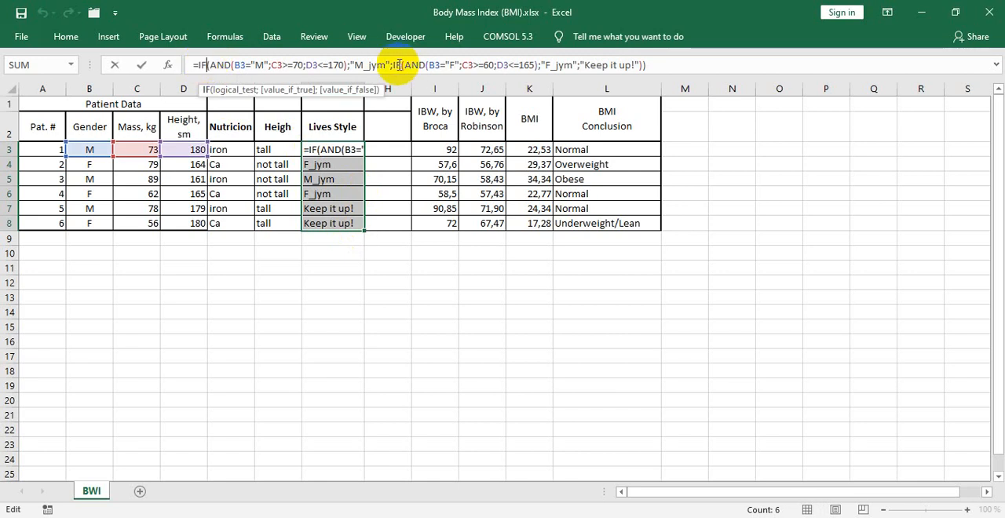
{"action": "left_click_drag", "start_coordinate": [394, 66], "coordinate": [656, 67]}
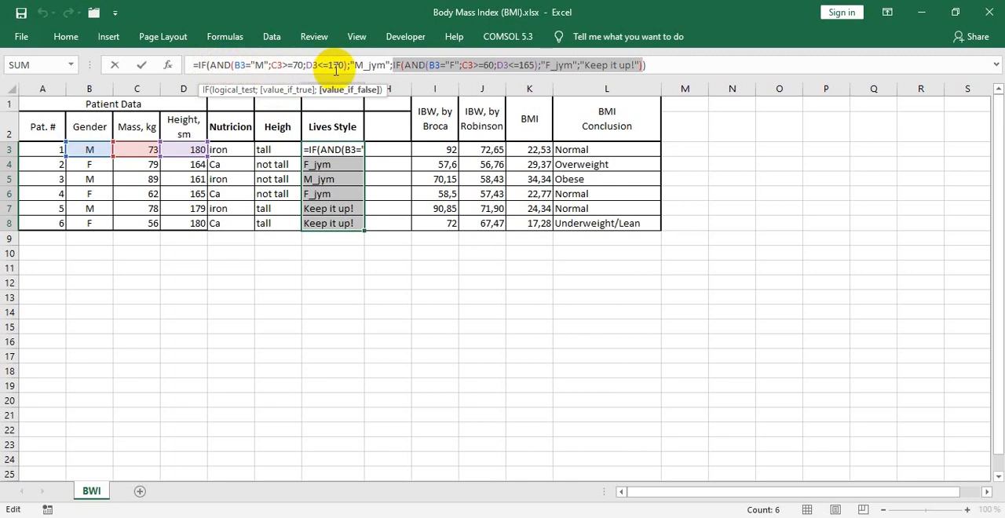
{"action": "type", "text": ")"}
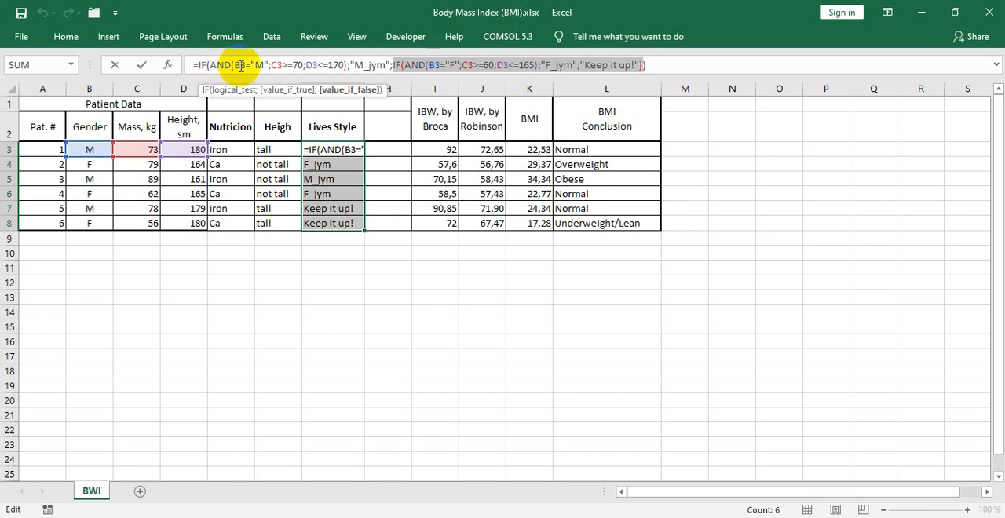
{"action": "left_click", "coordinate": [292, 65]}
{"action": "type", "text": "="}
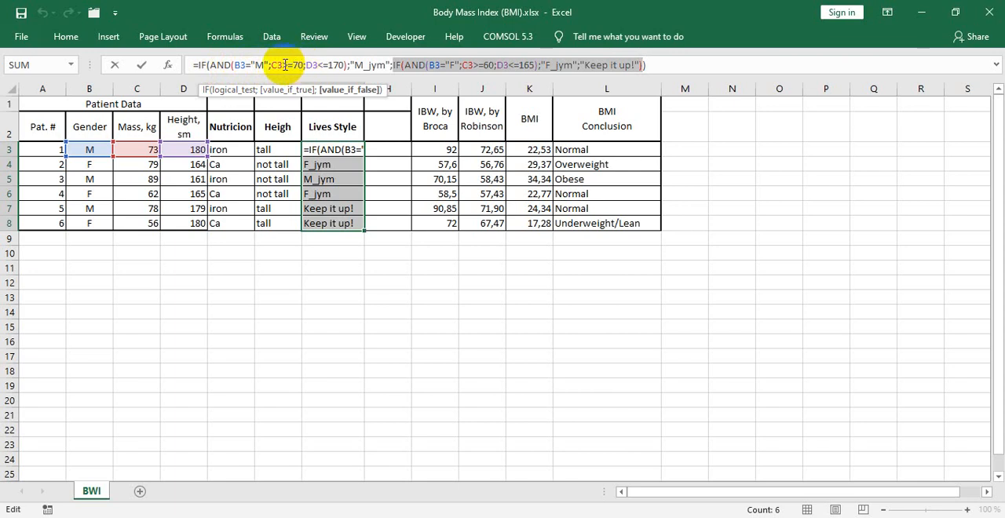
{"action": "left_click", "coordinate": [323, 65]}
{"action": "type", "text": "="}
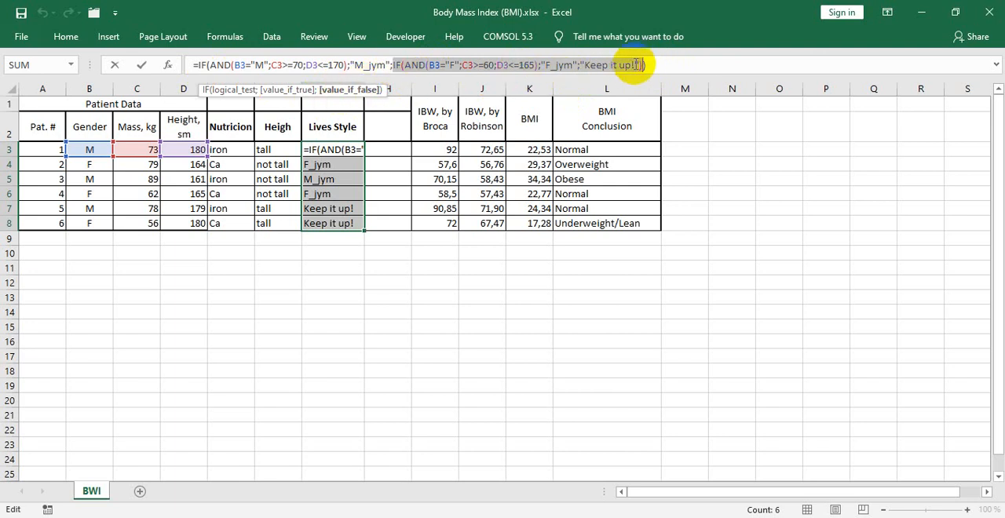
{"action": "left_click", "coordinate": [405, 68]}
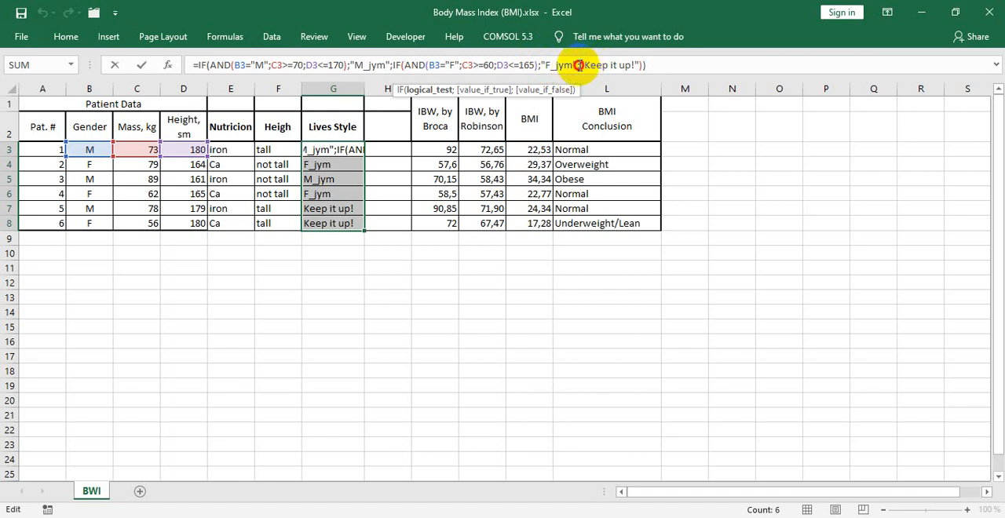
{"action": "left_click_drag", "start_coordinate": [578, 65], "coordinate": [636, 64]}
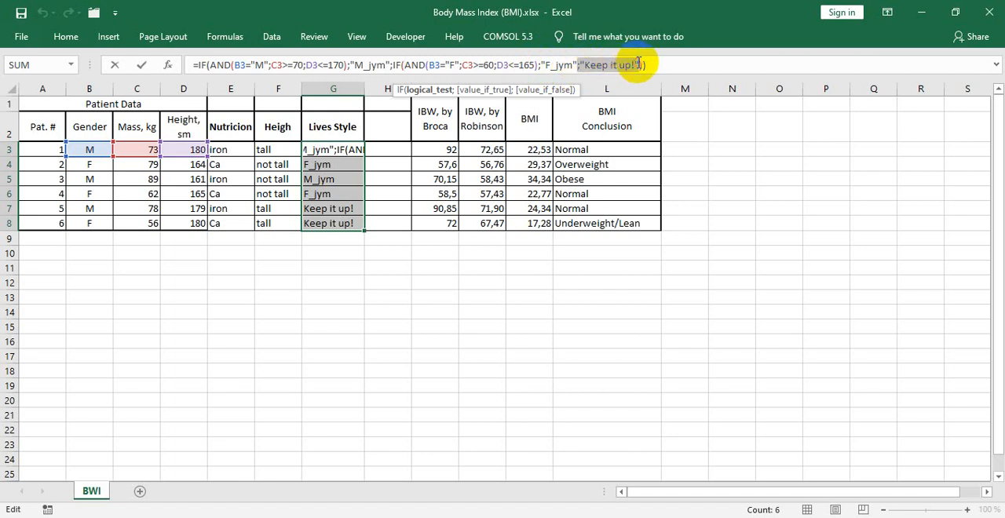
{"action": "left_click", "coordinate": [583, 65]}
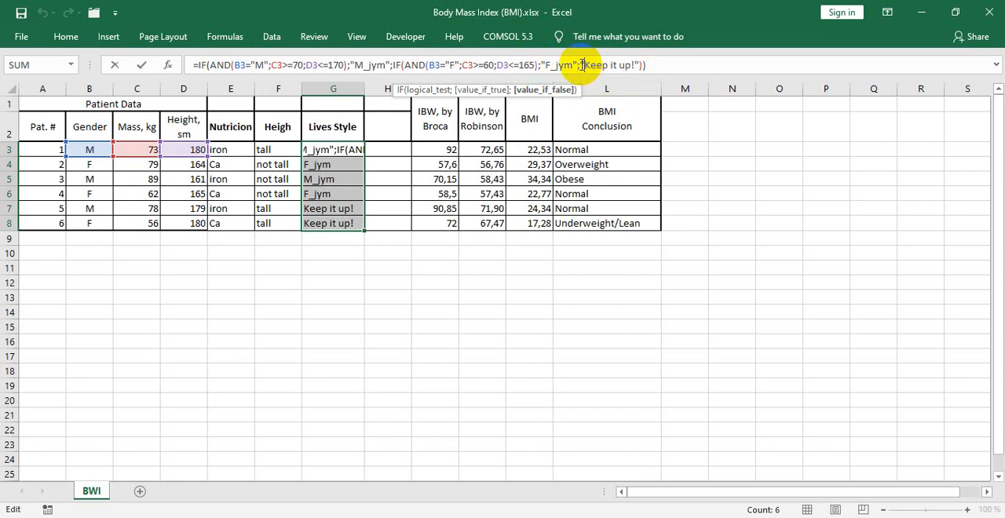
{"action": "left_click_drag", "start_coordinate": [581, 65], "coordinate": [636, 62]}
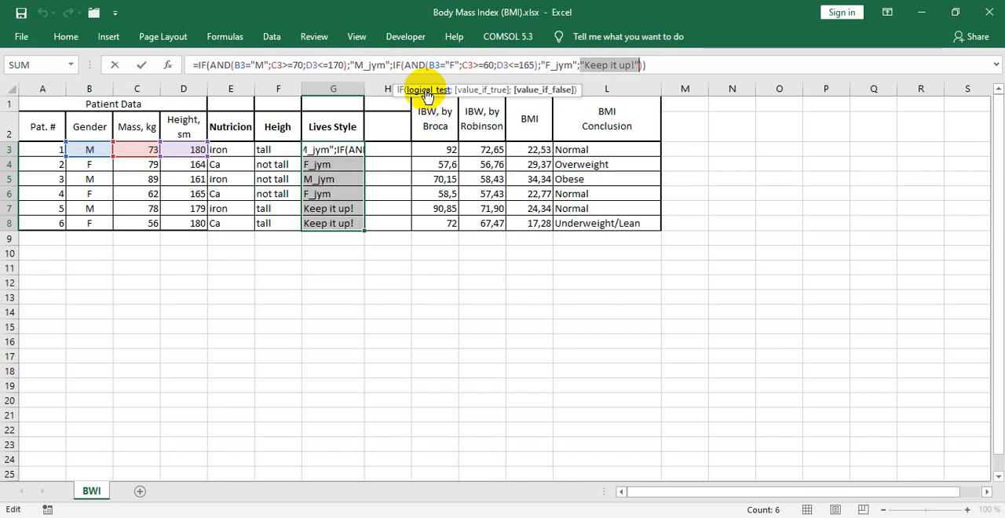
{"action": "left_click", "coordinate": [659, 66]}
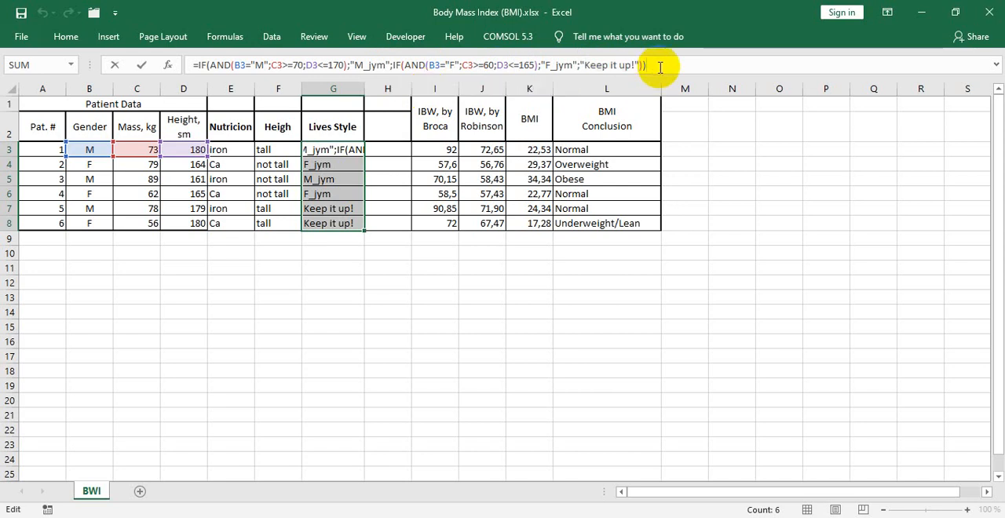
{"action": "key", "text": "Return"}
- Fill the G3 formula down again through G8 and check the copied formulas in G5, G4, G6 and G8
{"action": "left_click", "coordinate": [350, 151]}
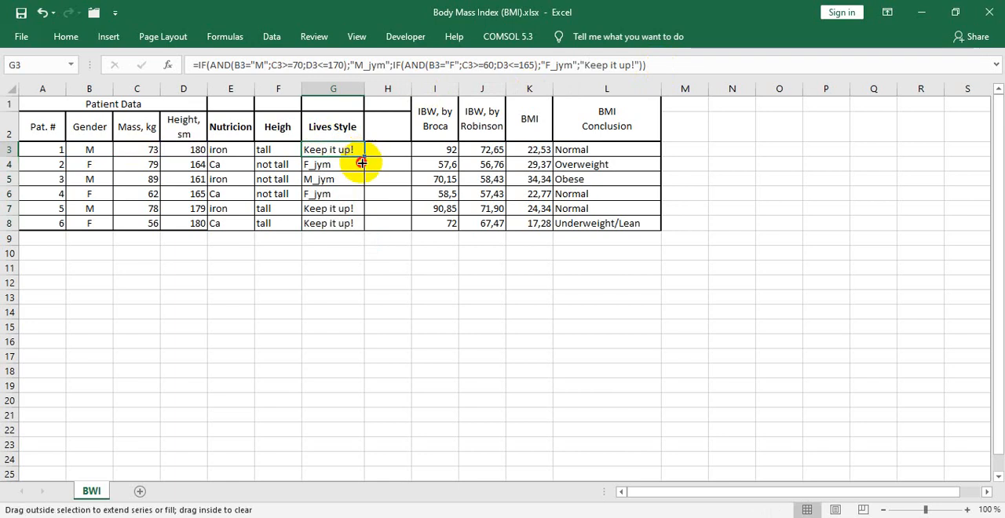
{"action": "left_click_drag", "start_coordinate": [361, 163], "coordinate": [366, 231]}
{"action": "left_click", "coordinate": [330, 180]}
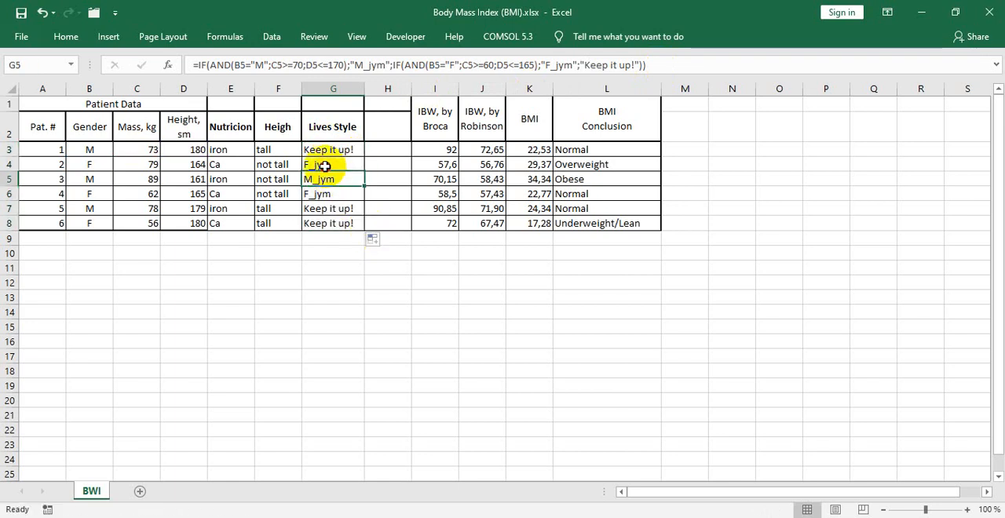
{"action": "left_click", "coordinate": [324, 165]}
{"action": "left_click", "coordinate": [323, 195]}
{"action": "left_click", "coordinate": [325, 222]}
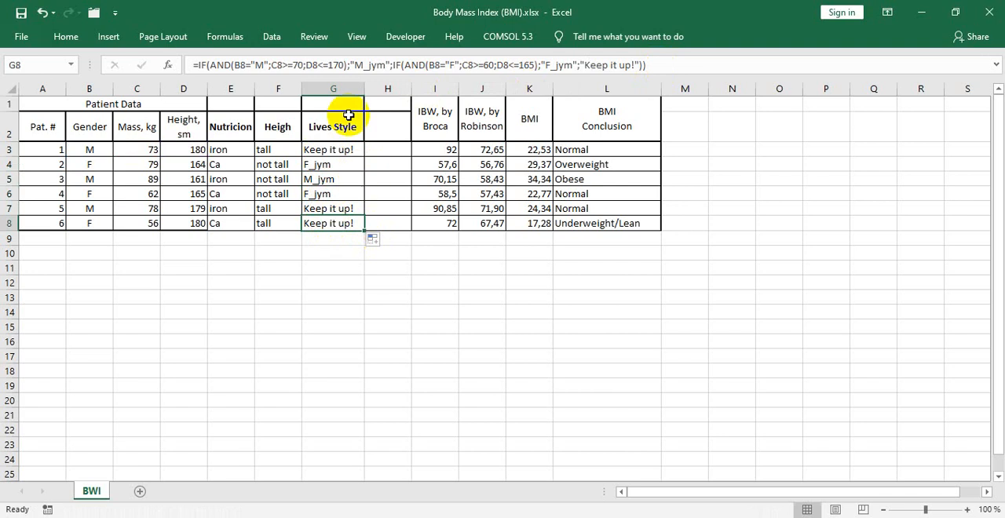
- Review the Lives Style formulas from G5 down to G8 and back up to G3, including the inner AND condition
{"action": "left_click", "coordinate": [317, 180]}
{"action": "key", "text": "Down"}
{"action": "key", "text": "Down"}
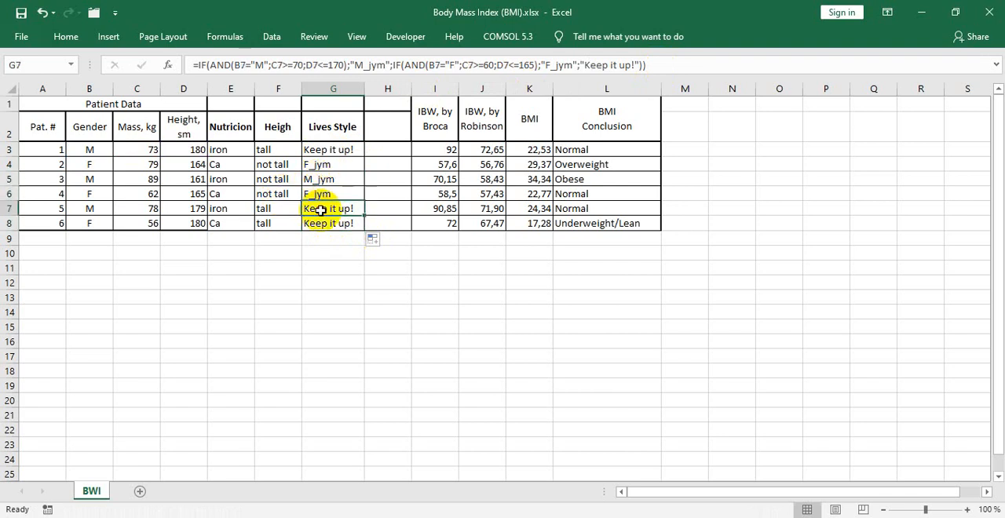
{"action": "key", "text": "Down"}
{"action": "key", "text": "Up"}
{"action": "key", "text": "Up"}
{"action": "key", "text": "Up"}
{"action": "key", "text": "Up"}
{"action": "key", "text": "Up"}
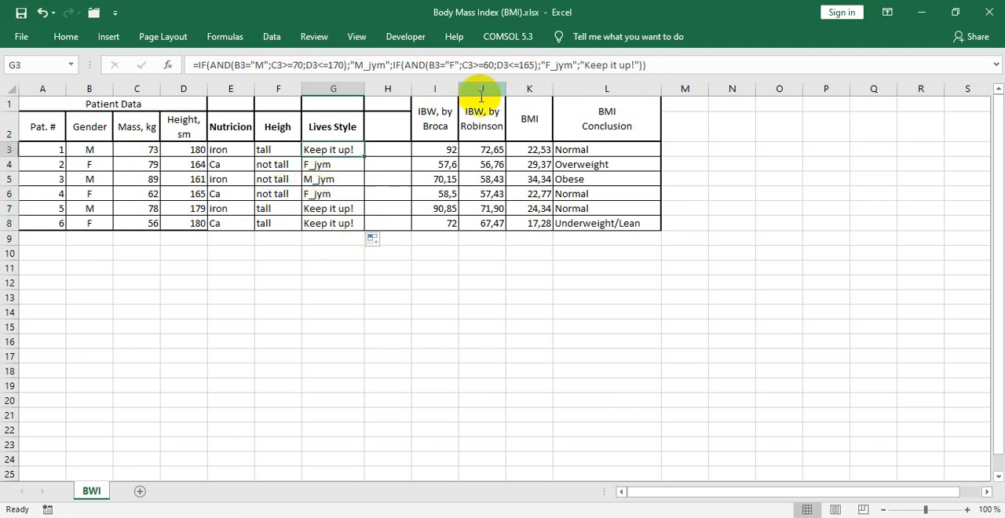
{"action": "left_click", "coordinate": [455, 65]}
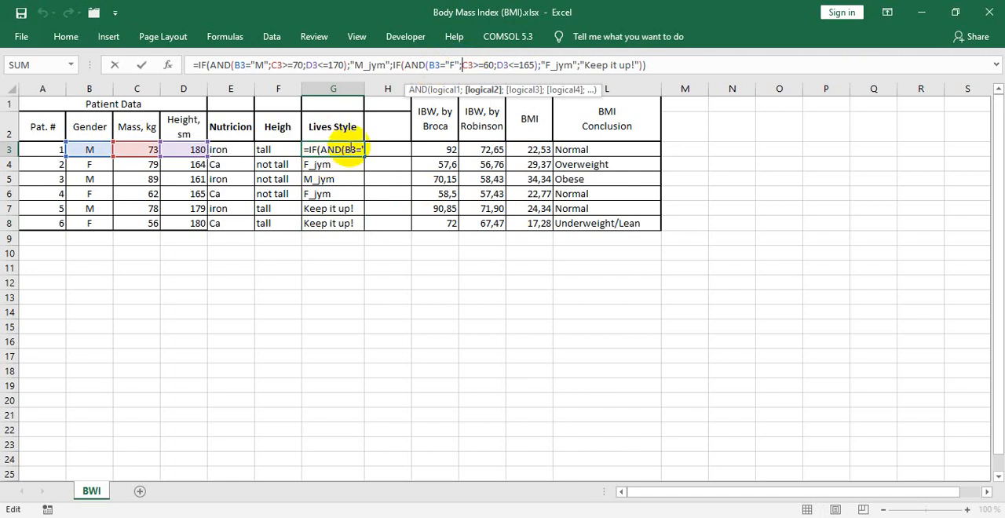
- Discard the unsaved changes to Body Mass Index (BMI).xlsx and switch to the 10 01-task-formal_logic-bmi_calck document in PDF-XChange Viewer
{"action": "left_click", "coordinate": [93, 15]}
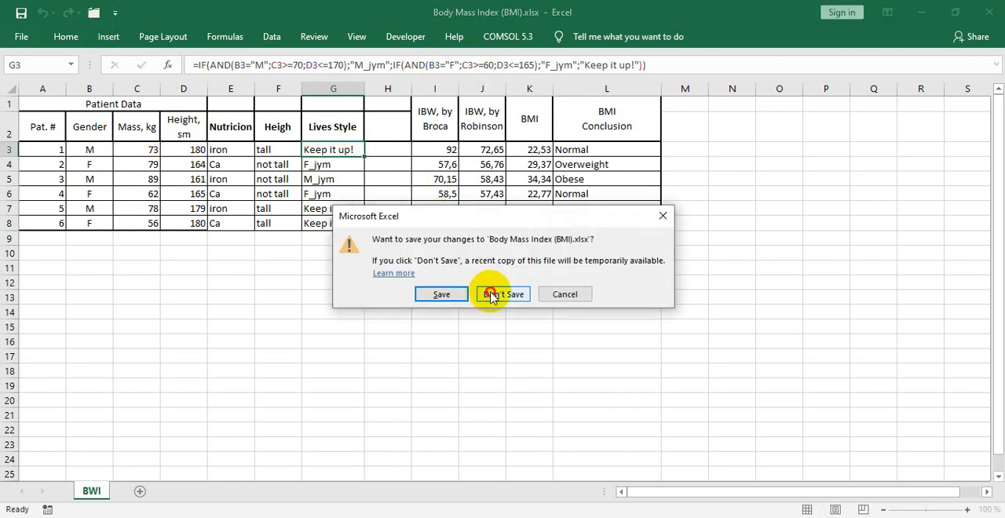
{"action": "left_click", "coordinate": [486, 294]}
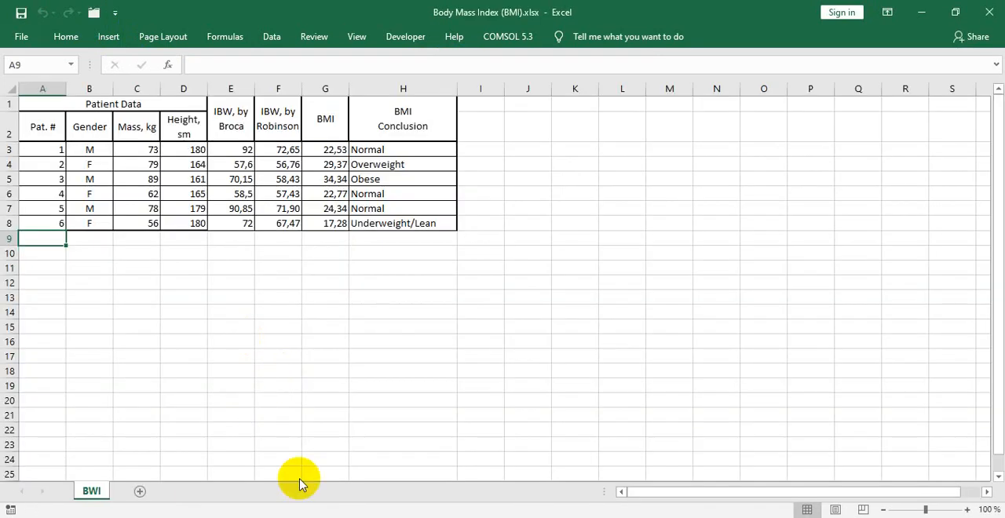
{"action": "left_click", "coordinate": [294, 517]}
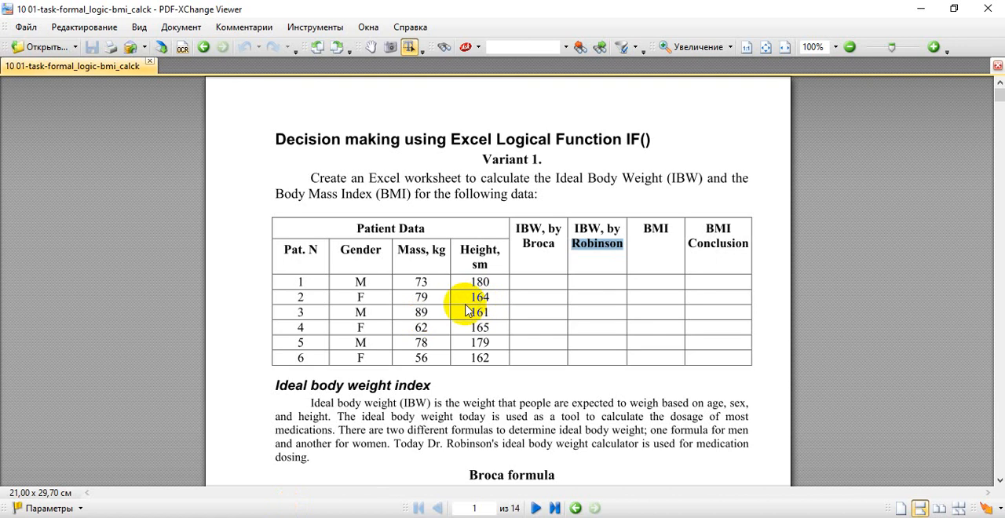
- Read through the task document's Broca and Robinson formulas, BMI classification and calculation, and return to the patient table
{"action": "left_click", "coordinate": [500, 374]}
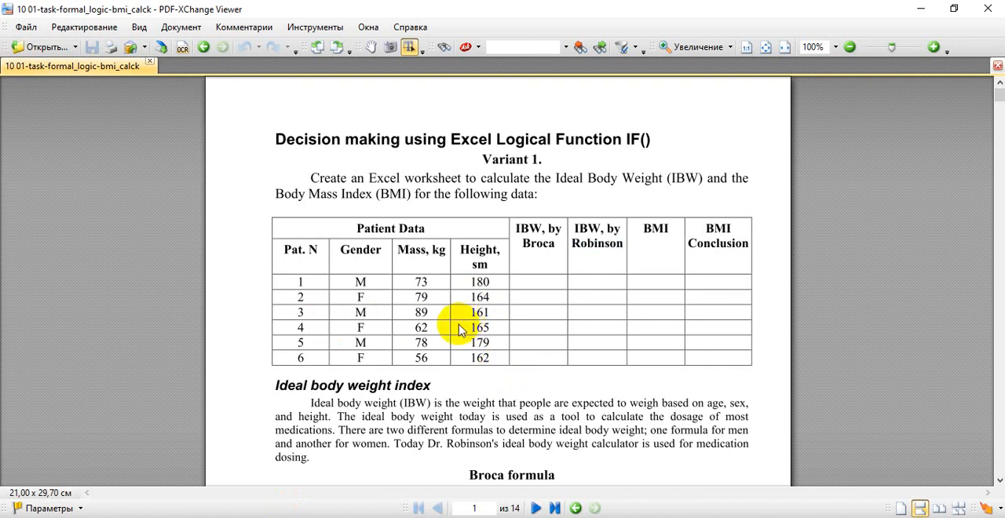
{"action": "scroll", "coordinate": [505, 328], "scroll_direction": "down", "scroll_amount": 2}
{"action": "scroll", "coordinate": [507, 321], "scroll_direction": "down", "scroll_amount": 8}
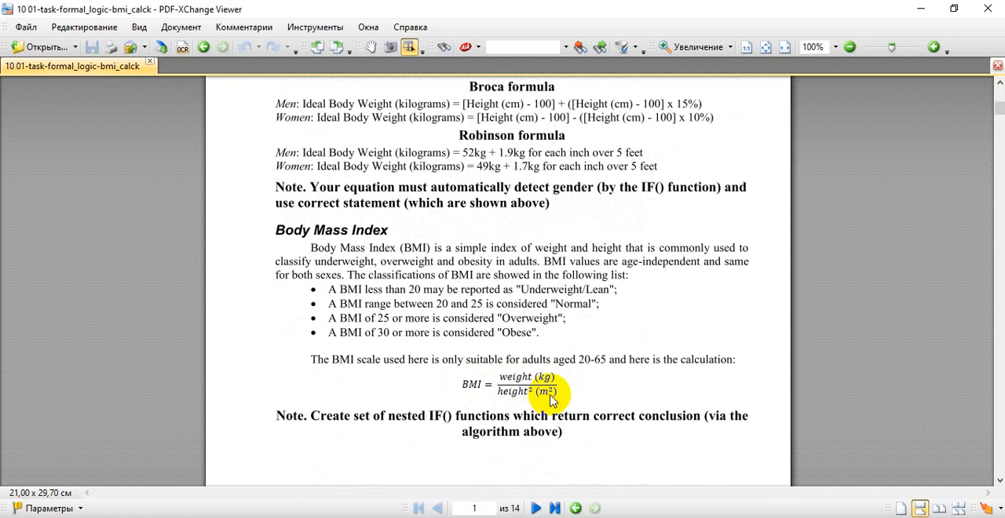
{"action": "scroll", "coordinate": [544, 366], "scroll_direction": "up", "scroll_amount": 5}
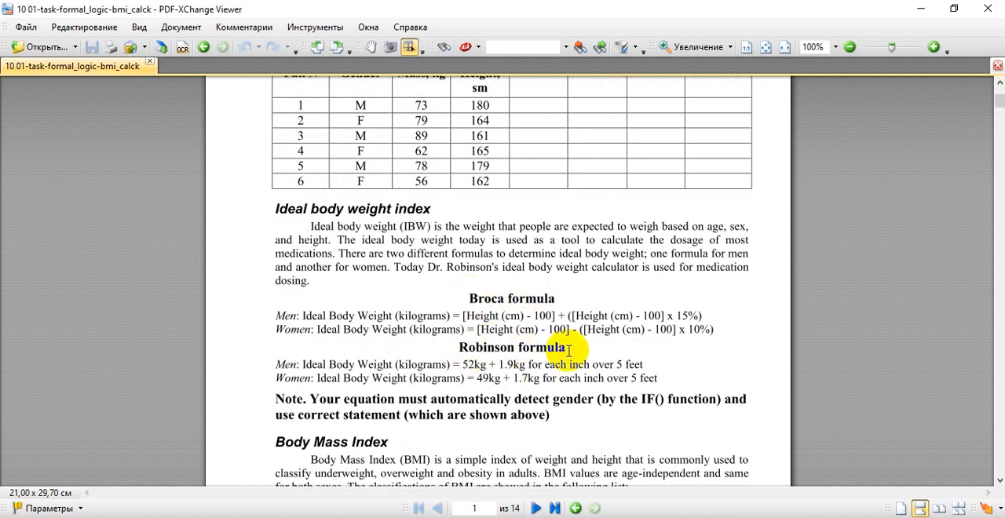
{"action": "scroll", "coordinate": [559, 353], "scroll_direction": "up", "scroll_amount": 2}
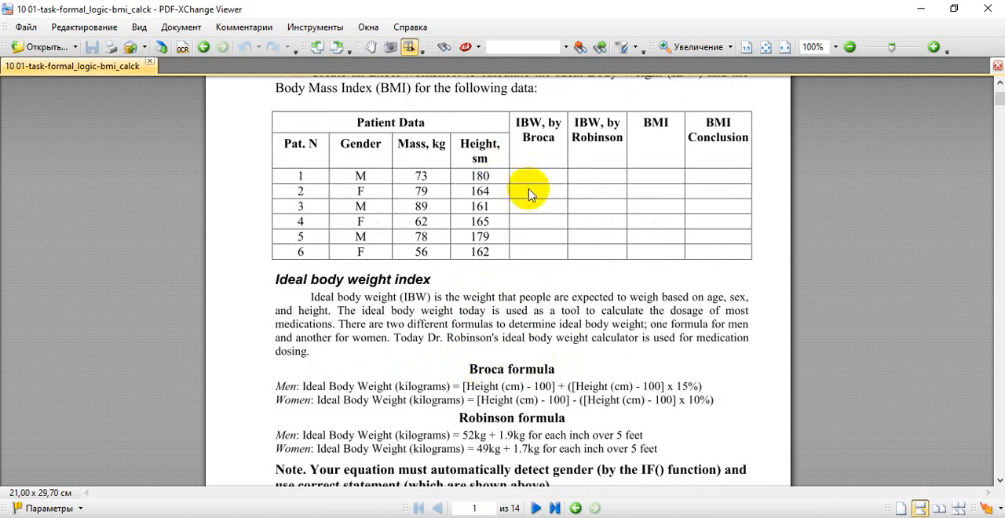
- Switch to Excel, open the IBW by Broca formula in E3, and compare its gender test with the PDF's Broca line for men
{"action": "key", "text": "alt+Tab"}
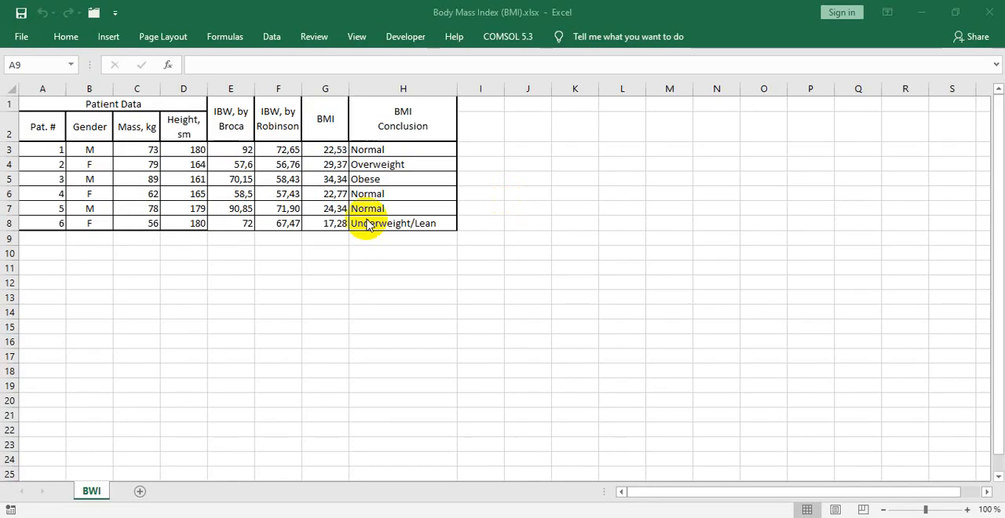
{"action": "left_click", "coordinate": [221, 148]}
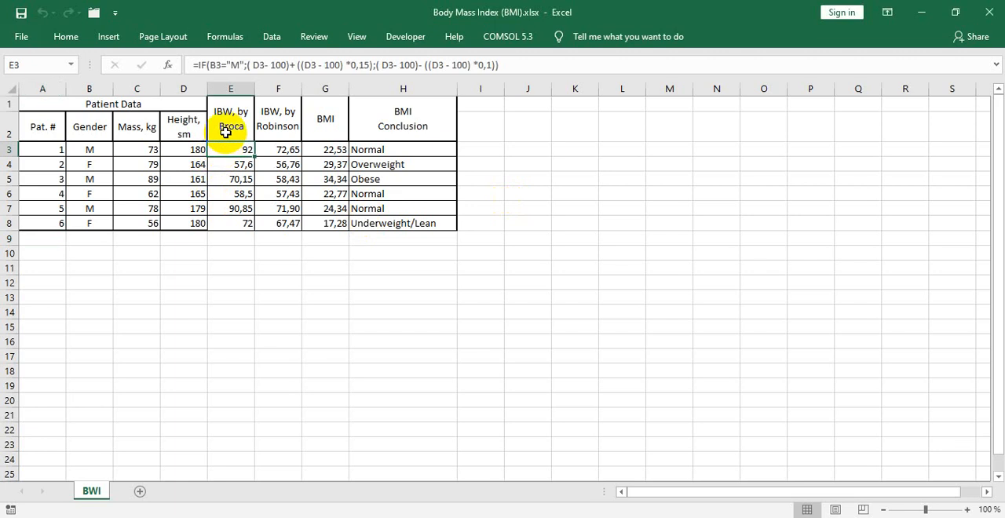
{"action": "left_click", "coordinate": [218, 65]}
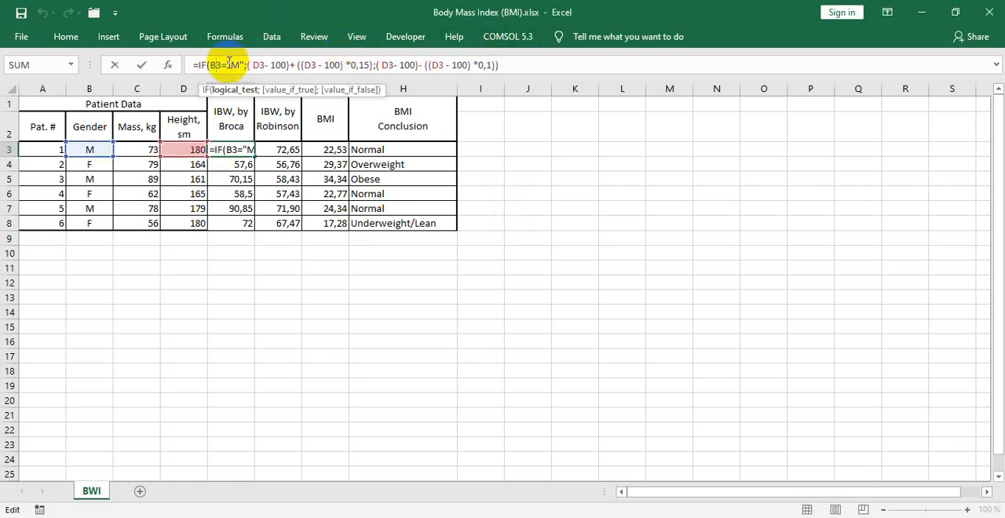
{"action": "key", "text": "alt+Tab"}
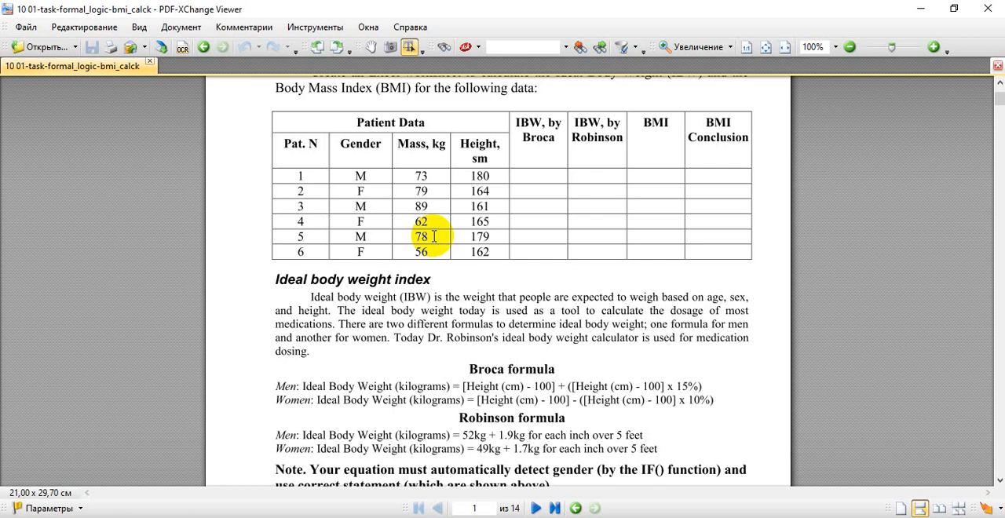
{"action": "scroll", "coordinate": [466, 352], "scroll_direction": "down", "scroll_amount": 2}
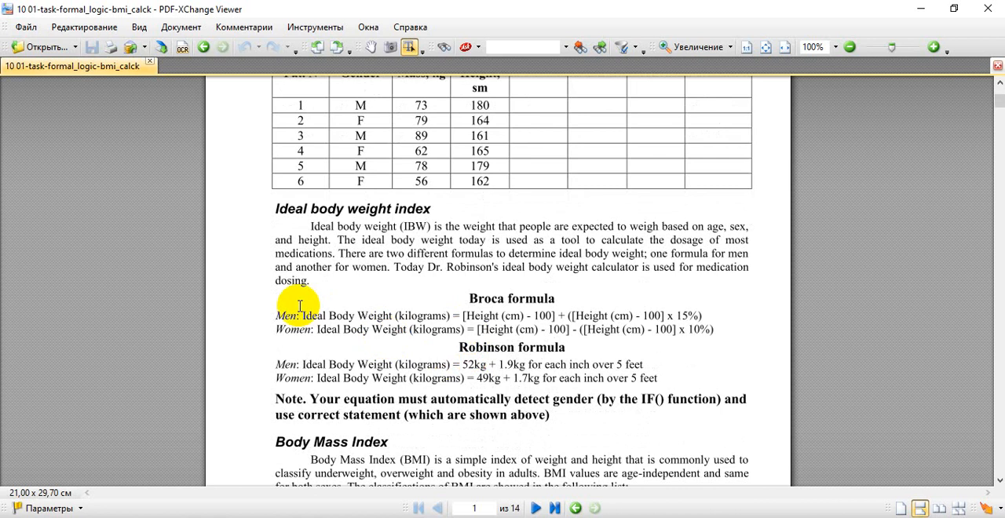
{"action": "mouse_move", "coordinate": [283, 316]}
{"action": "left_mouse_down"}
{"action": "mouse_move", "coordinate": [296, 316]}
{"action": "mouse_move", "coordinate": [278, 327]}
{"action": "mouse_move", "coordinate": [312, 325]}
{"action": "mouse_move", "coordinate": [274, 314]}
{"action": "mouse_move", "coordinate": [299, 314]}
{"action": "left_mouse_up"}
{"action": "key", "text": "alt+Tab"}
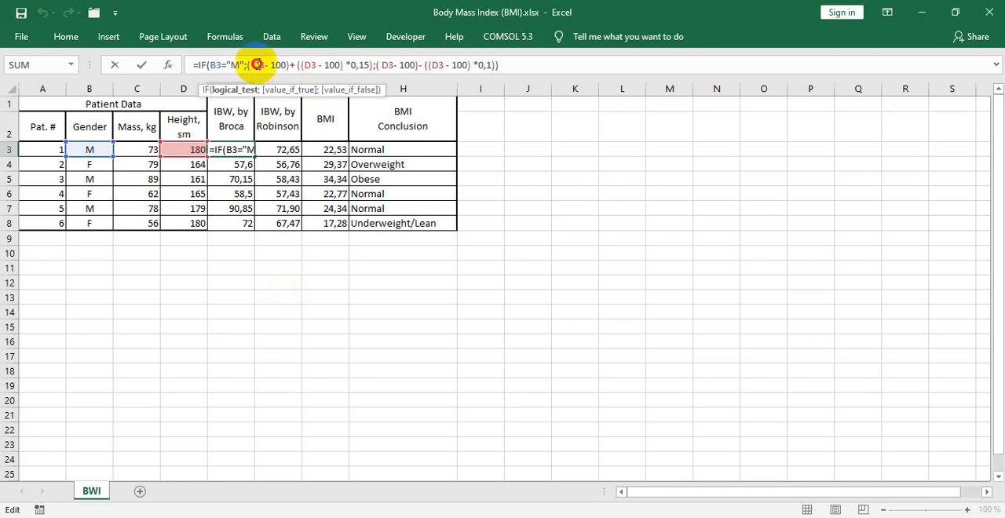
- Check E3's value-if-true part, including ((D3 - 100) *0,15), against the Broca formula for men in the PDF
{"action": "left_click", "coordinate": [257, 64]}
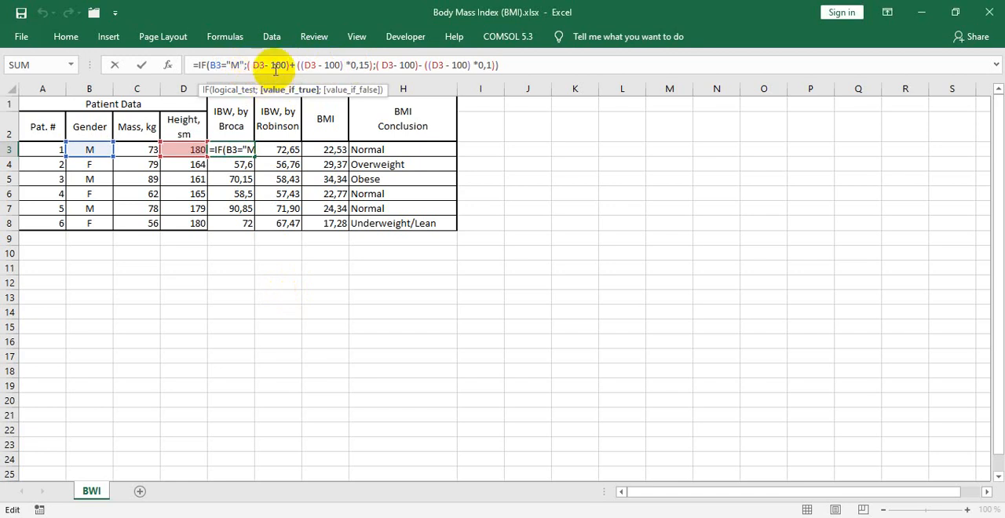
{"action": "key", "text": "alt+Tab"}
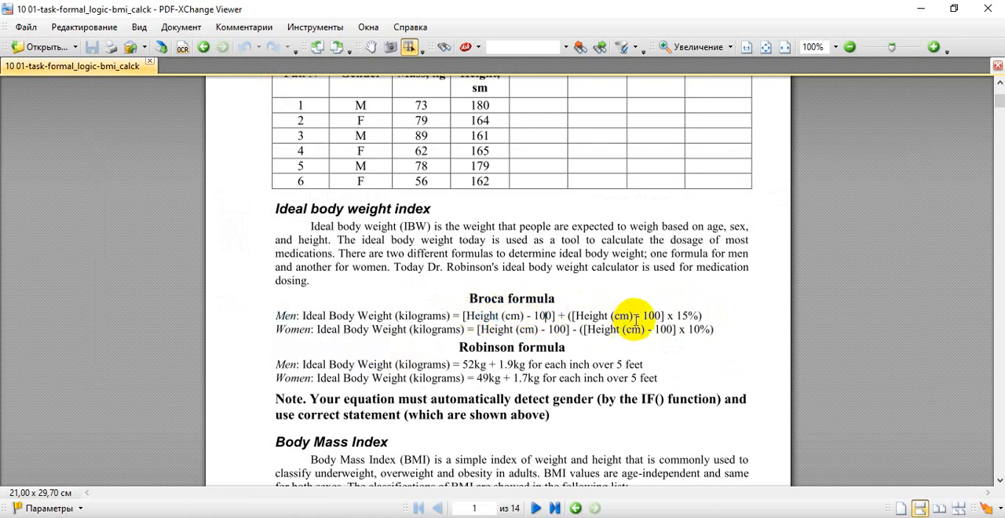
{"action": "key", "text": "alt+Tab"}
{"action": "left_click", "coordinate": [264, 66]}
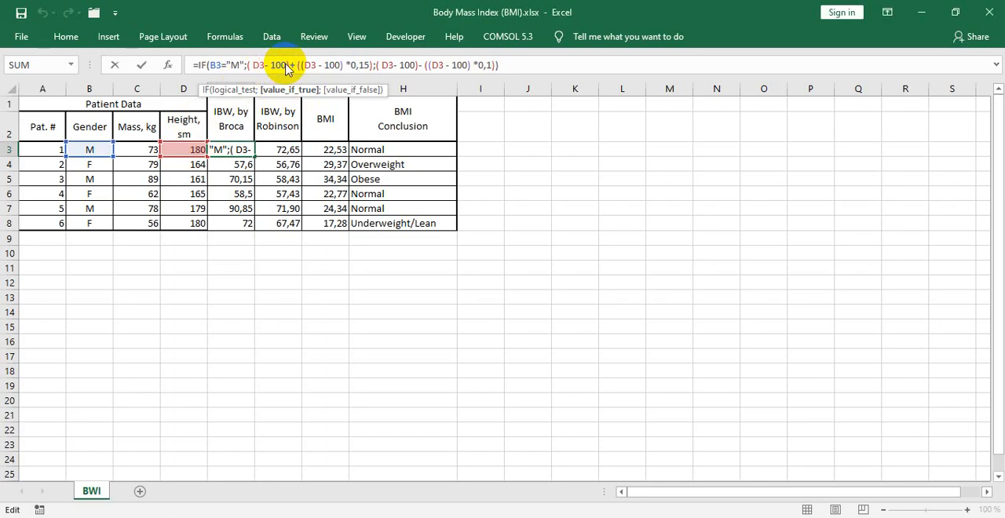
{"action": "key", "text": "alt+Tab"}
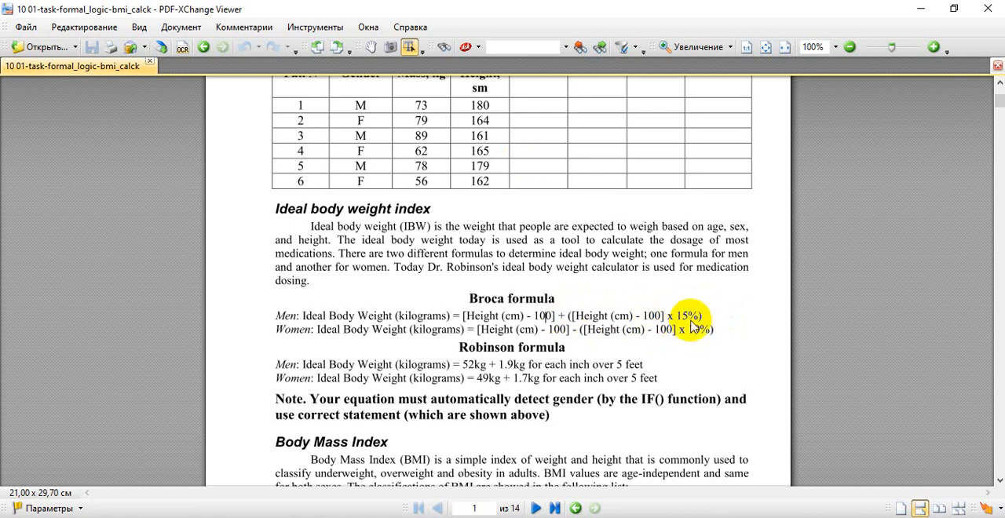
{"action": "key", "text": "alt+Tab"}
{"action": "left_click", "coordinate": [322, 65]}
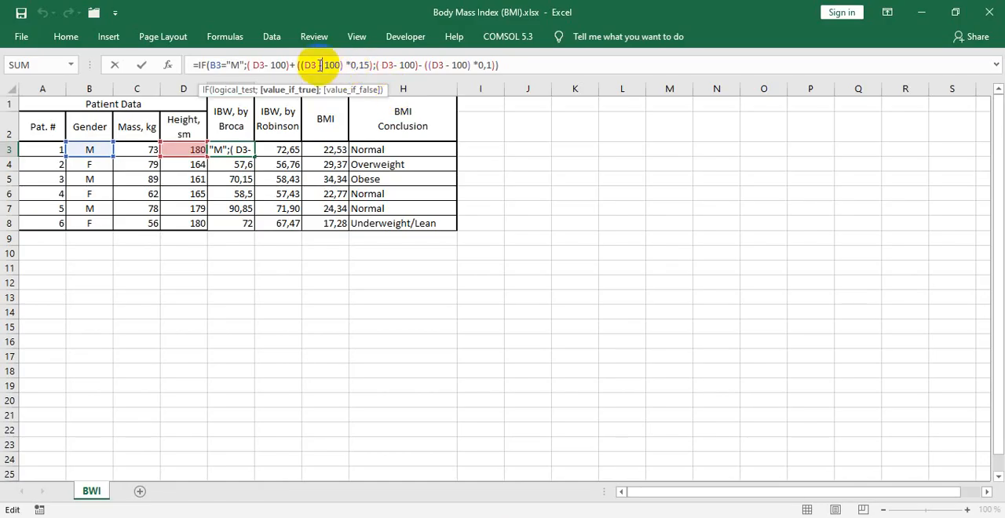
{"action": "left_click", "coordinate": [300, 65]}
{"action": "left_click_drag", "start_coordinate": [295, 64], "coordinate": [365, 64]}
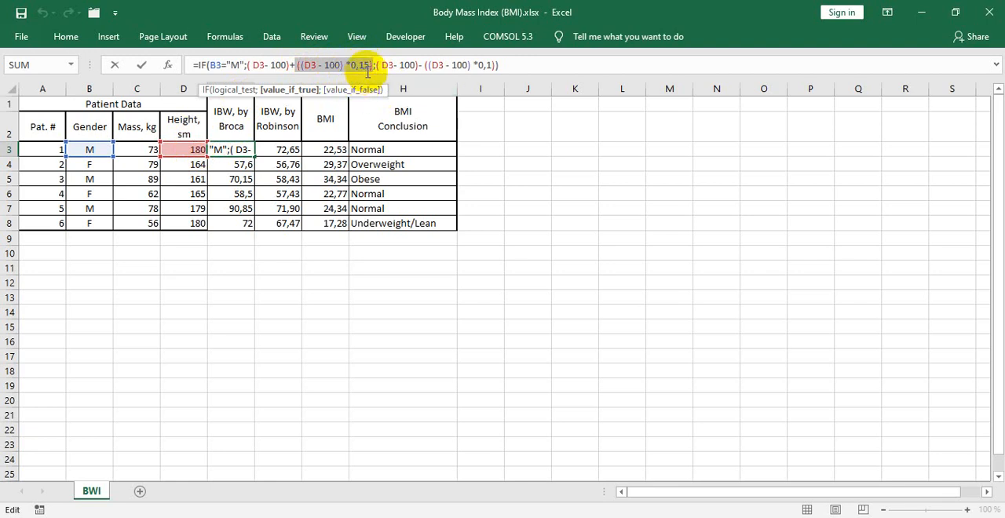
- Check E3's value-if-false part against the Broca formula for women with its 10% factor, and close the formula without changes
{"action": "left_click", "coordinate": [384, 65]}
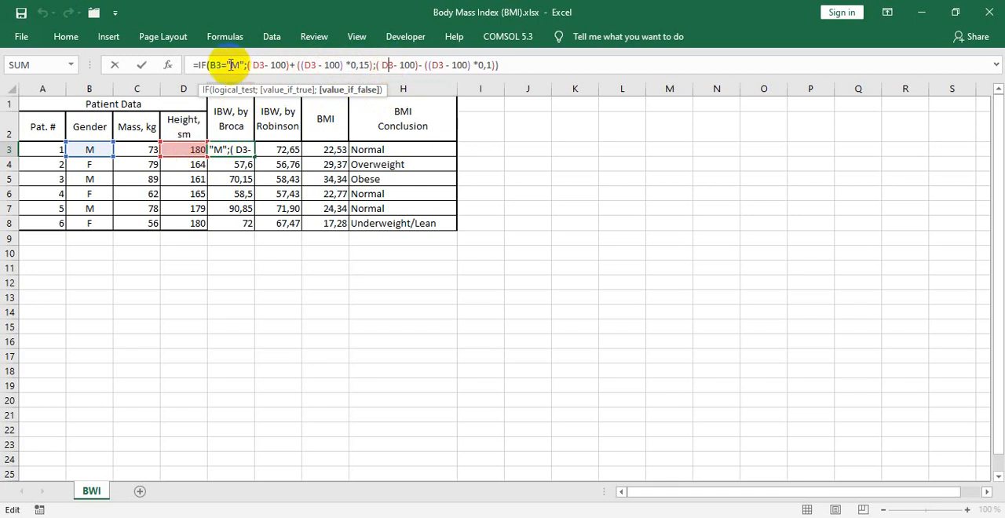
{"action": "key", "text": "alt+Tab"}
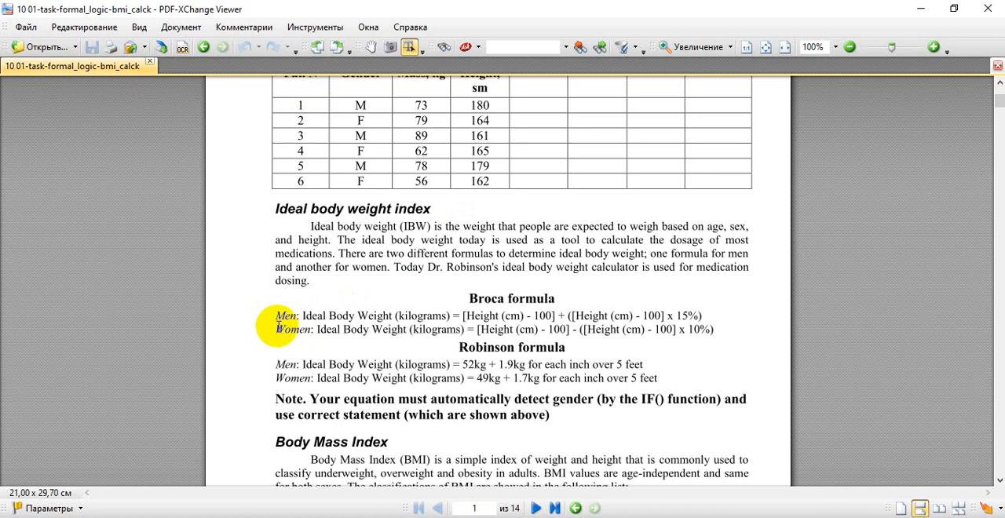
{"action": "left_click_drag", "start_coordinate": [278, 327], "coordinate": [320, 329]}
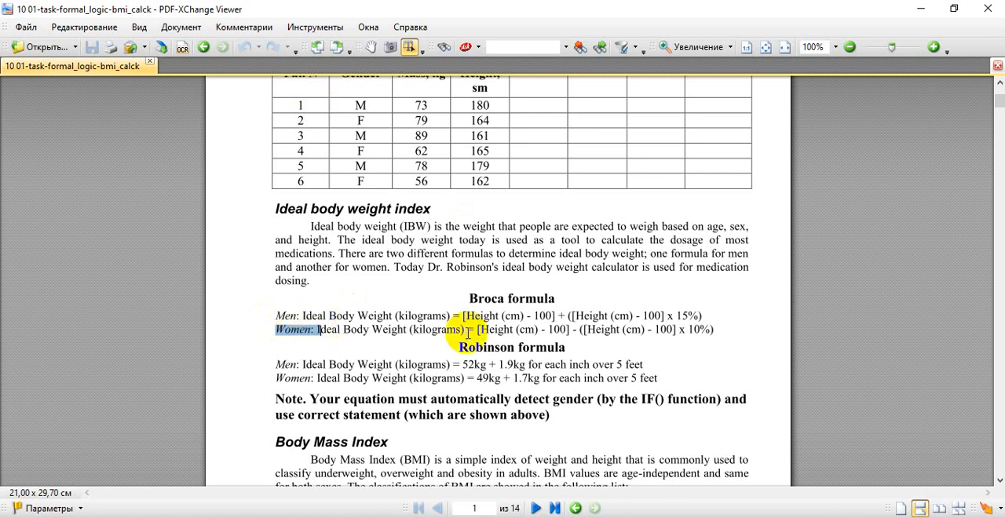
{"action": "double_click", "coordinate": [696, 329]}
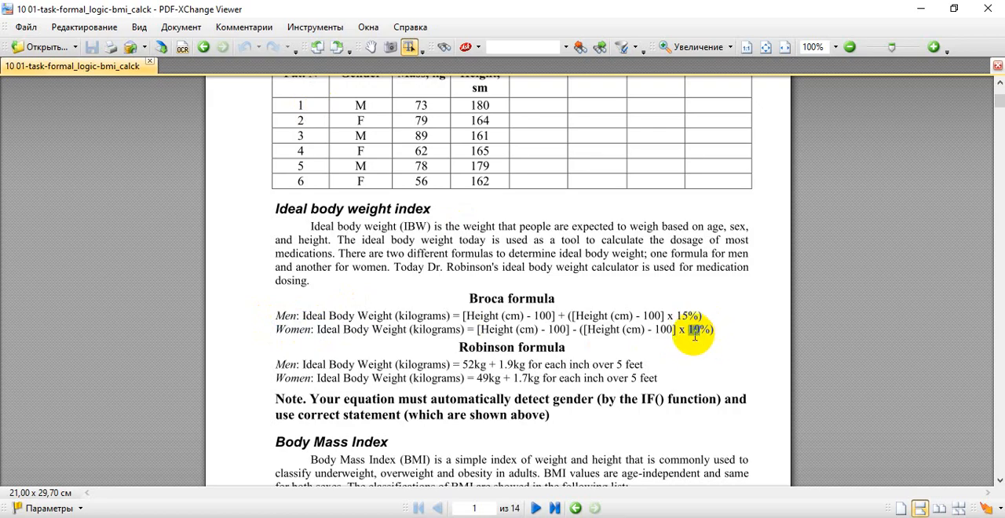
{"action": "key", "text": "alt+Tab"}
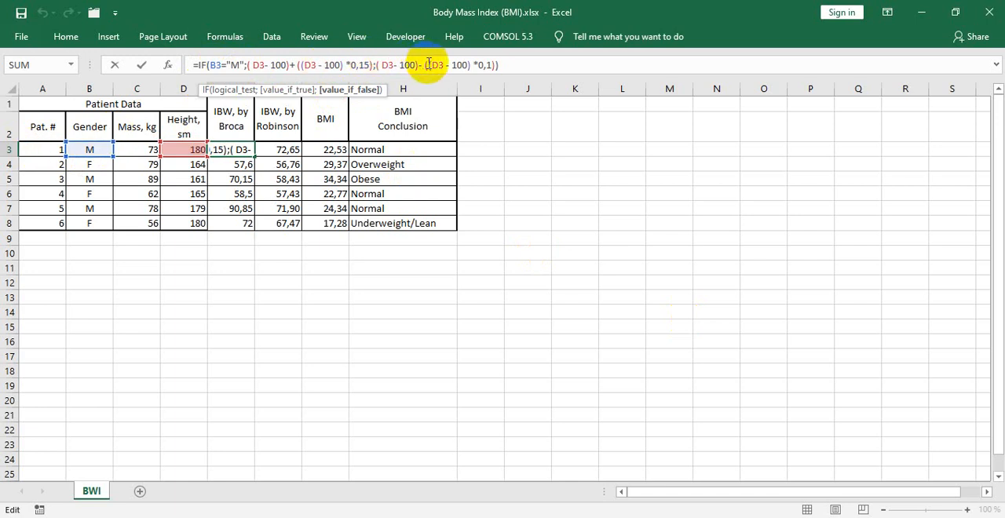
{"action": "left_click", "coordinate": [385, 64]}
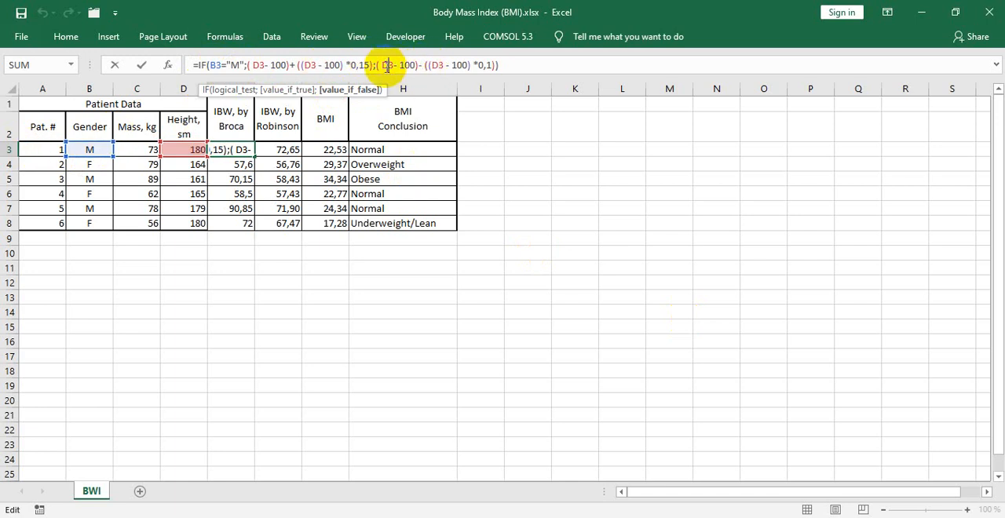
{"action": "double_click", "coordinate": [482, 65]}
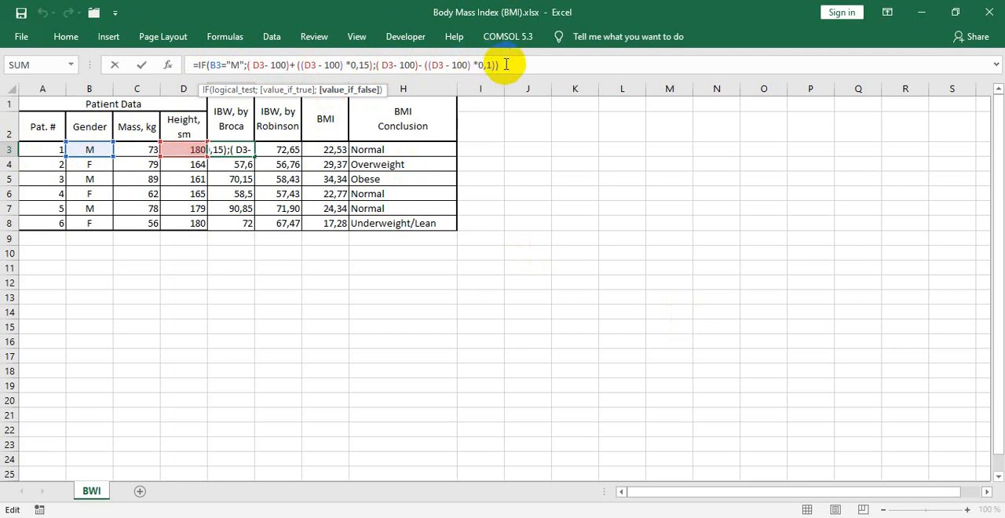
{"action": "left_click", "coordinate": [508, 65]}
{"action": "key", "text": "Return"}
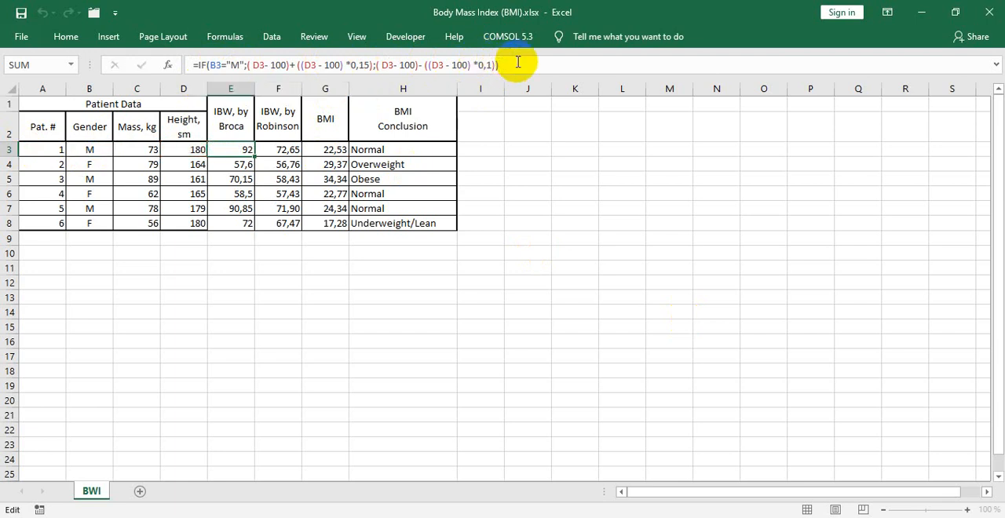
- Fill the IBW by Broca formula from E3 down through E8 and reselect E3
{"action": "left_click", "coordinate": [247, 151]}
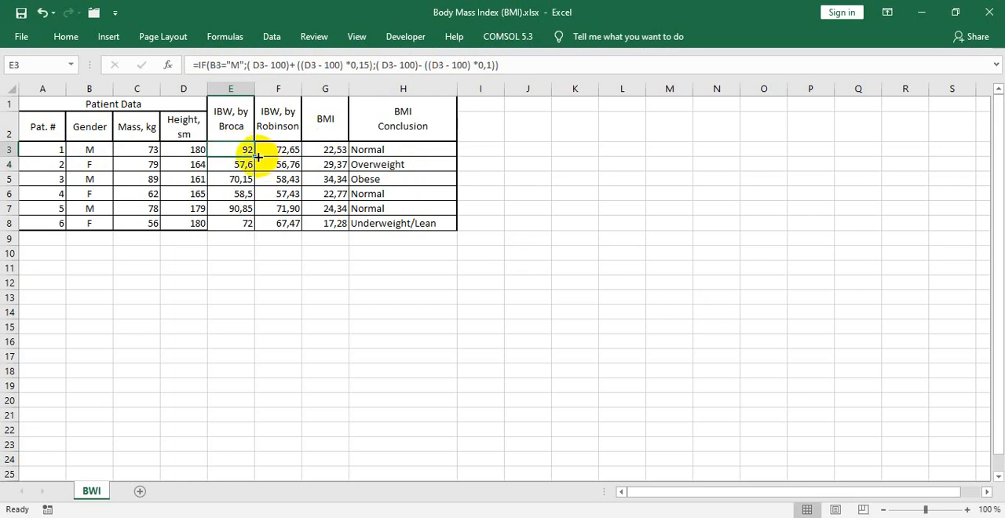
{"action": "left_click_drag", "start_coordinate": [254, 156], "coordinate": [242, 223]}
{"action": "left_click", "coordinate": [235, 149]}
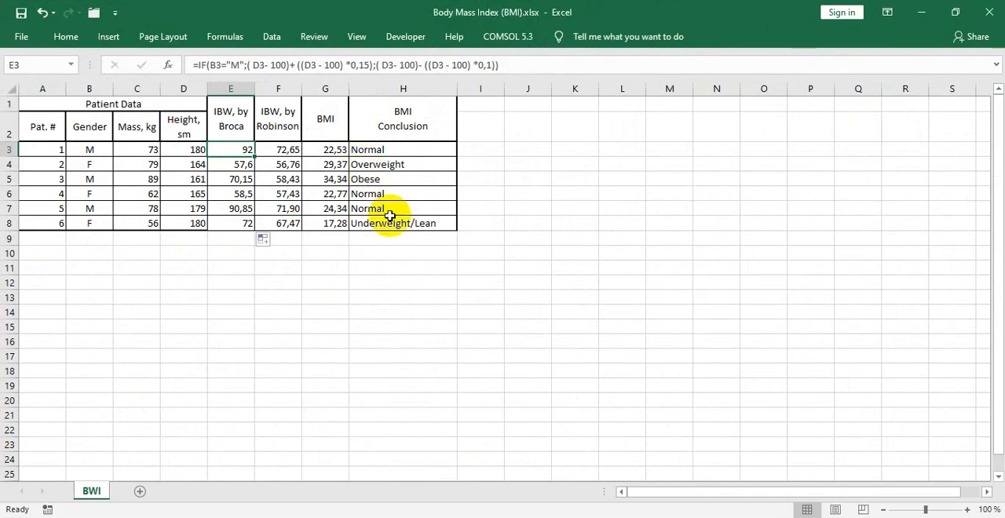
- Switch to the task PDF and locate the Robinson formula, highlighting its line for men
{"action": "key", "text": "alt+Tab"}
{"action": "scroll", "coordinate": [467, 305], "scroll_direction": "down", "scroll_amount": 2}
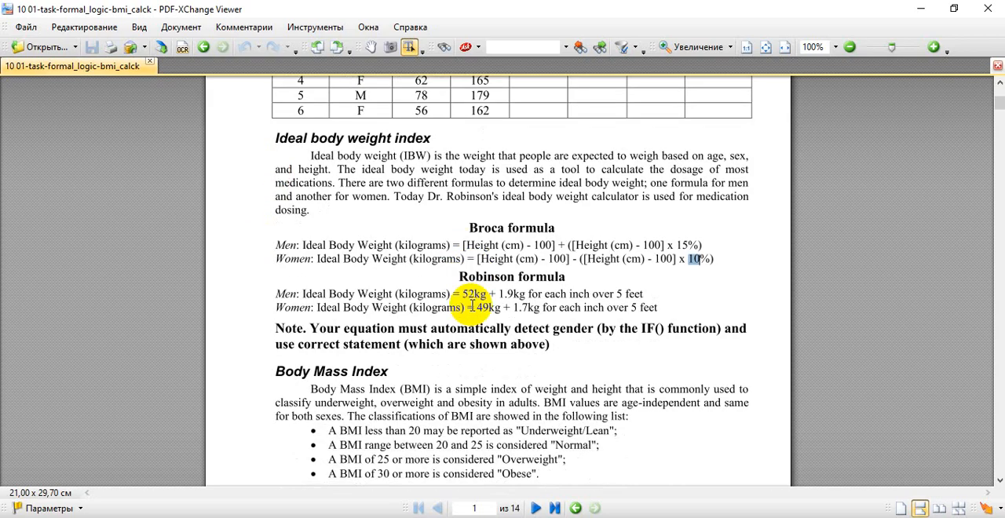
{"action": "scroll", "coordinate": [511, 291], "scroll_direction": "down", "scroll_amount": 1}
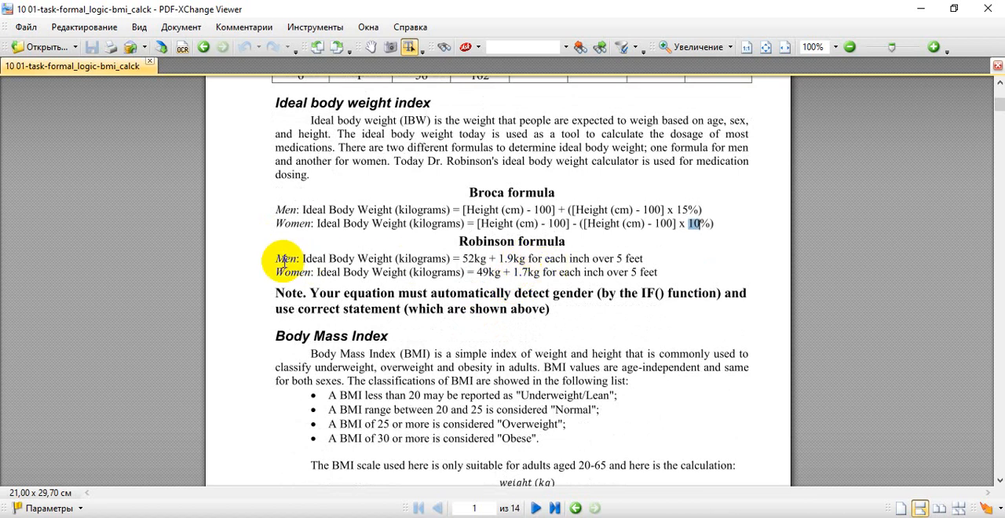
{"action": "left_click_drag", "start_coordinate": [275, 260], "coordinate": [301, 259]}
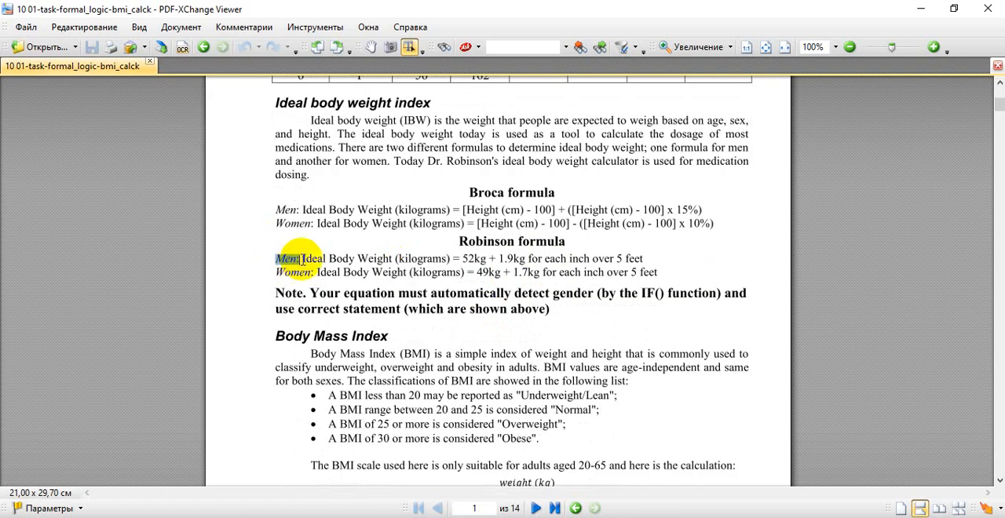
- Switch to the Excel workbook and open F3's Robinson formula for inspection at its value-if-true part for men
{"action": "key", "text": "alt+Tab"}
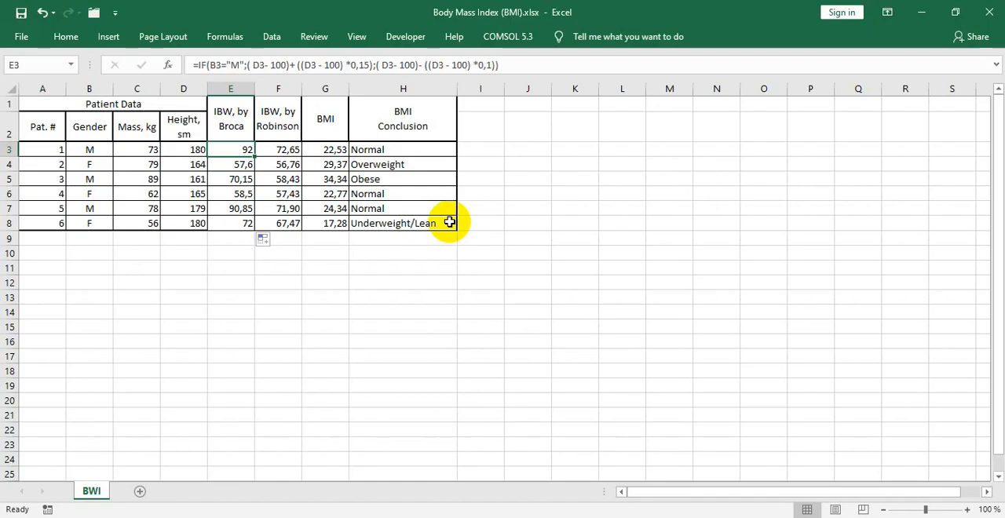
{"action": "left_click", "coordinate": [283, 149]}
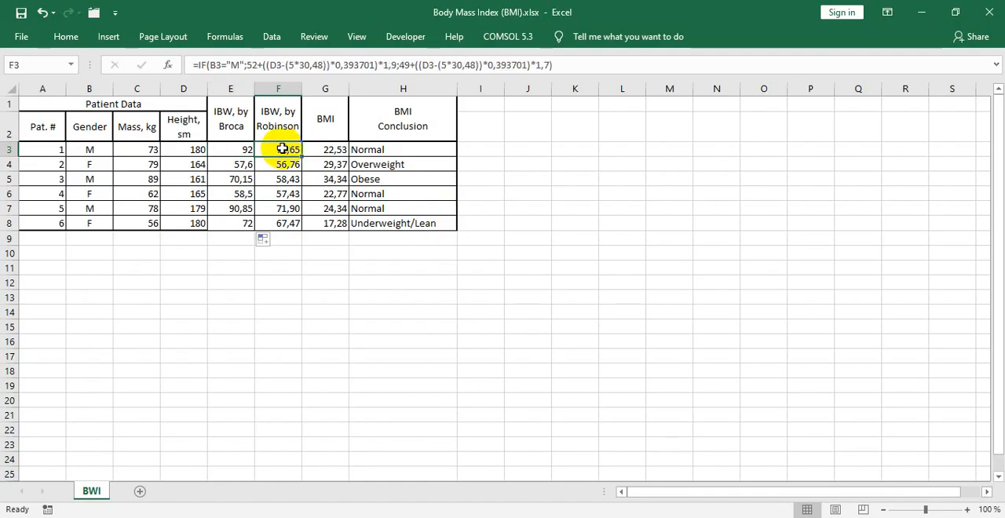
{"action": "left_click", "coordinate": [218, 65]}
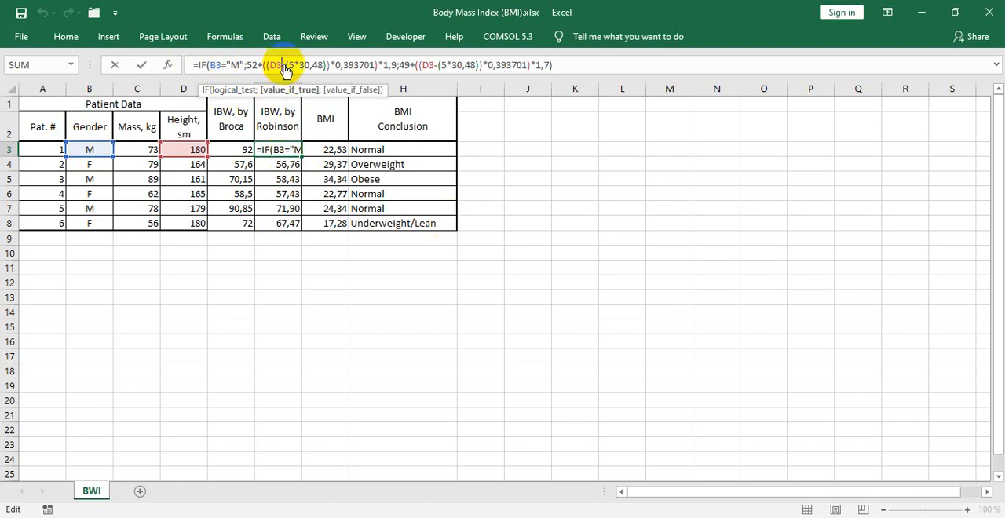
{"action": "left_click", "coordinate": [284, 91]}
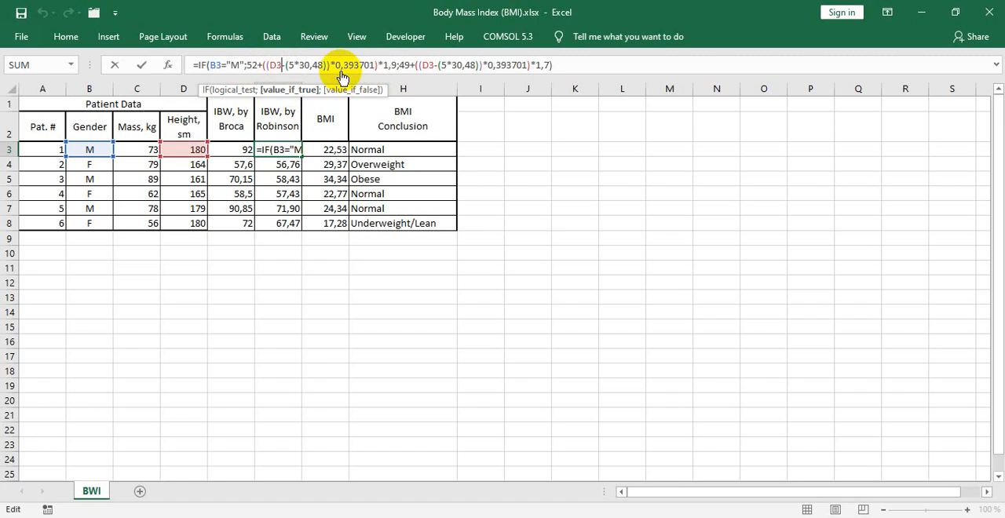
- Highlight "1.9kg for each inch over 5 feet" in the PDF's Robinson formula for men and compare it with F3's formula
{"action": "key", "text": "alt+Tab"}
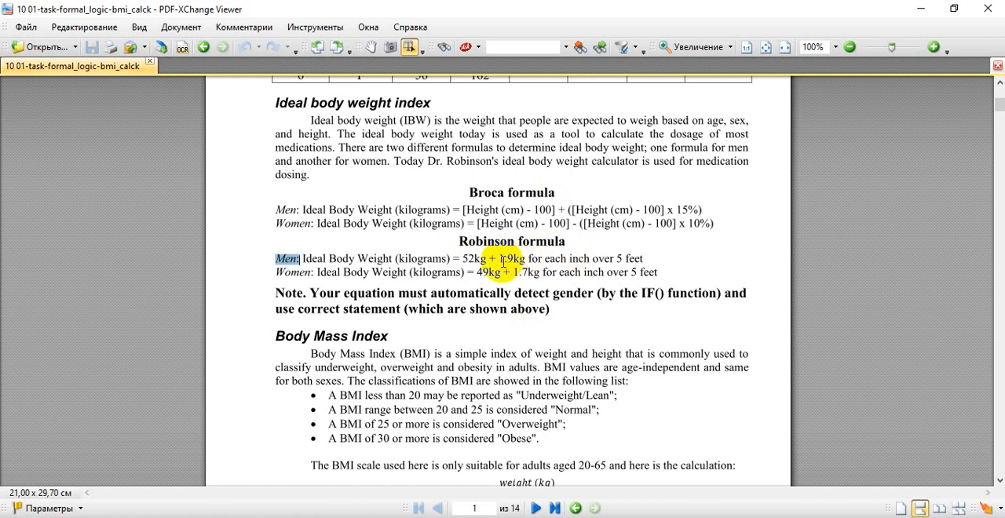
{"action": "left_click_drag", "start_coordinate": [500, 259], "coordinate": [651, 262]}
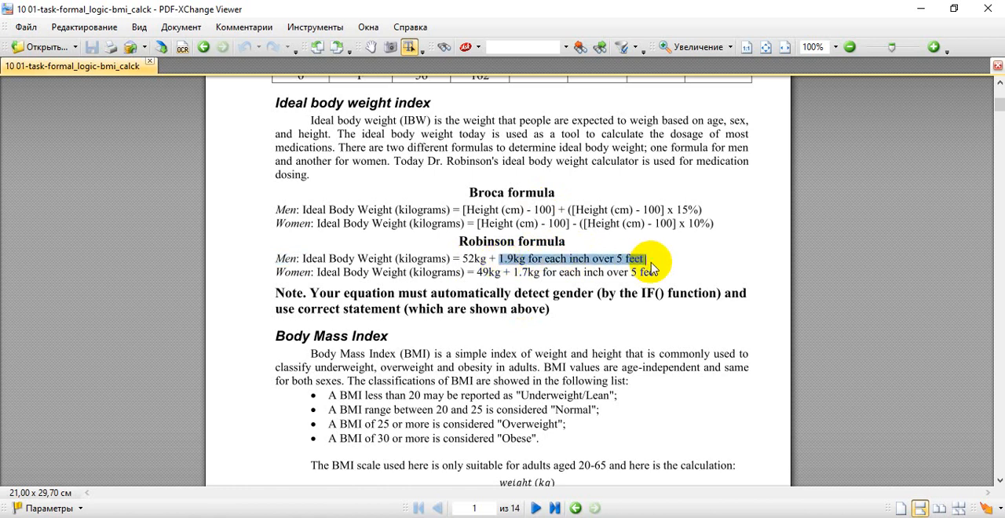
{"action": "left_click", "coordinate": [536, 259]}
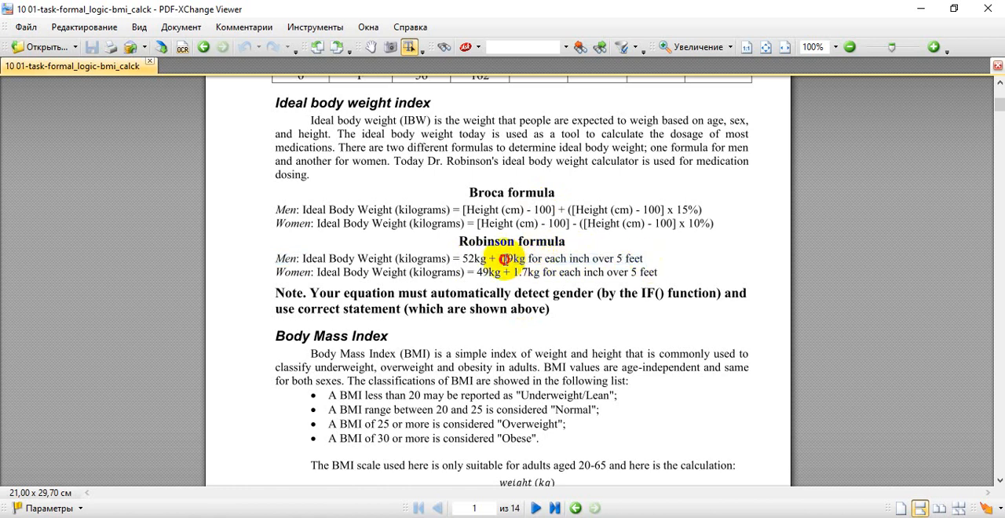
{"action": "left_click_drag", "start_coordinate": [502, 259], "coordinate": [598, 267]}
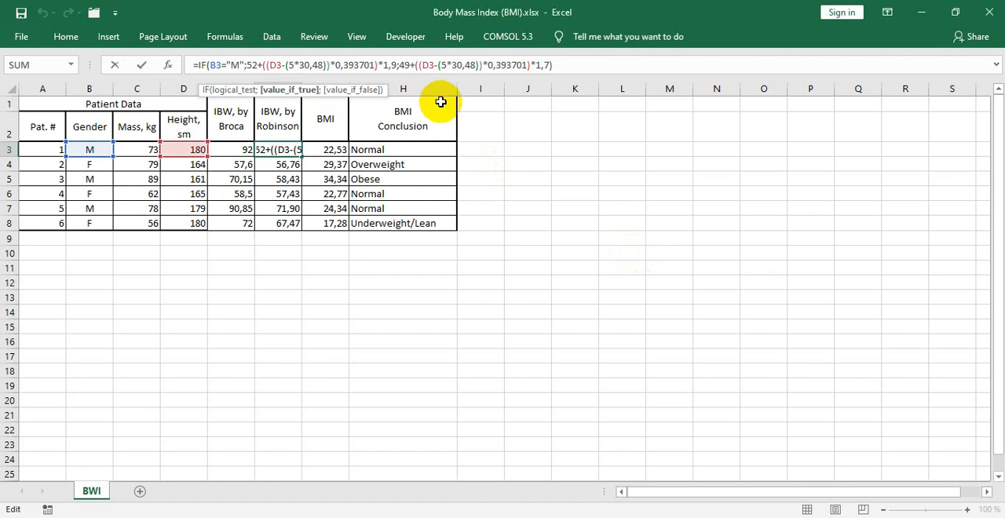
{"action": "key", "text": "alt+Tab"}
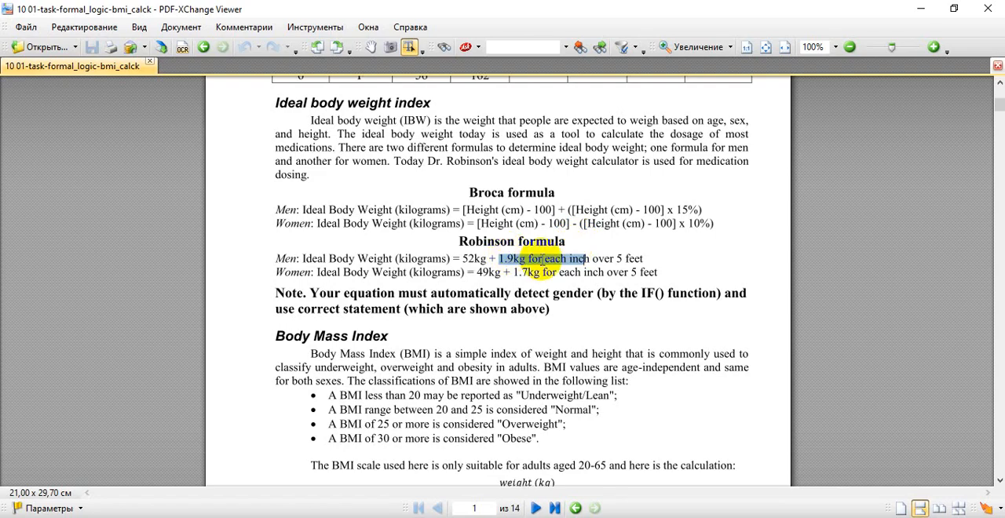
{"action": "key", "text": "alt+Tab"}
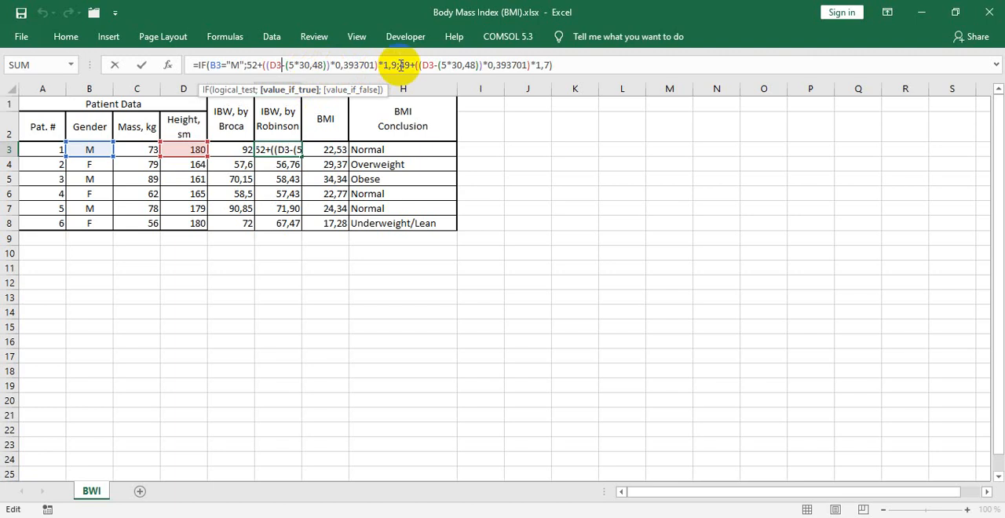
- Check F3's value-if-true part 52+((D3-(5*30,48))*0,393701) against the over-5-feet condition for men in the PDF
{"action": "left_click", "coordinate": [267, 64]}
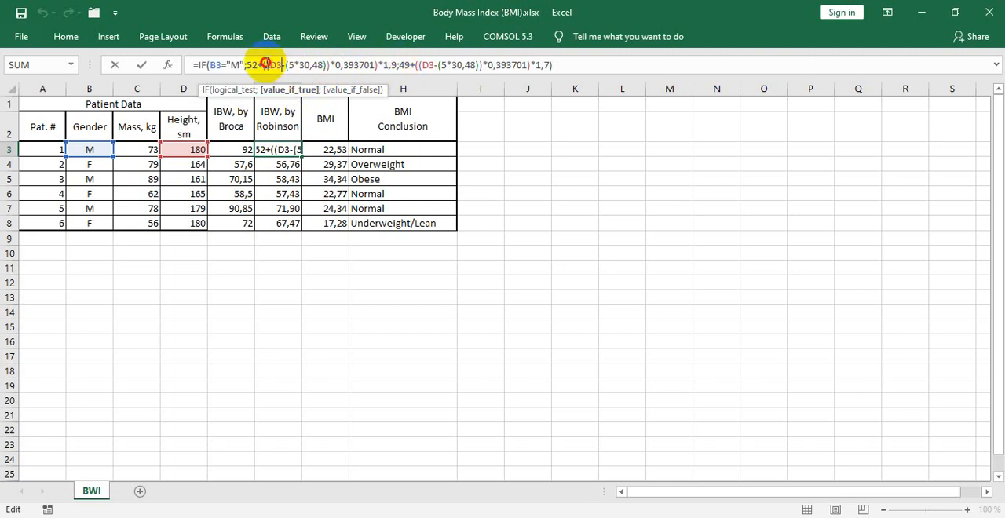
{"action": "left_click_drag", "start_coordinate": [248, 65], "coordinate": [377, 65]}
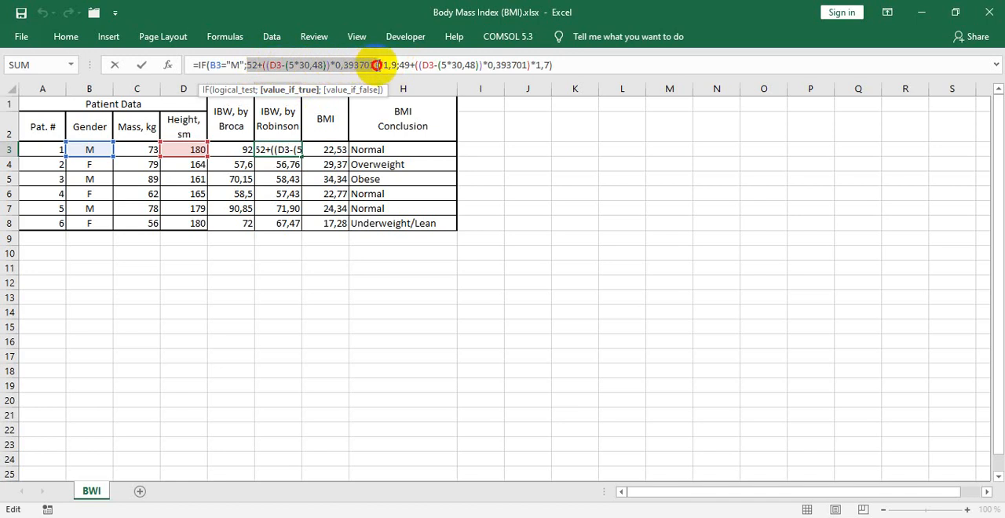
{"action": "key", "text": "alt+Tab"}
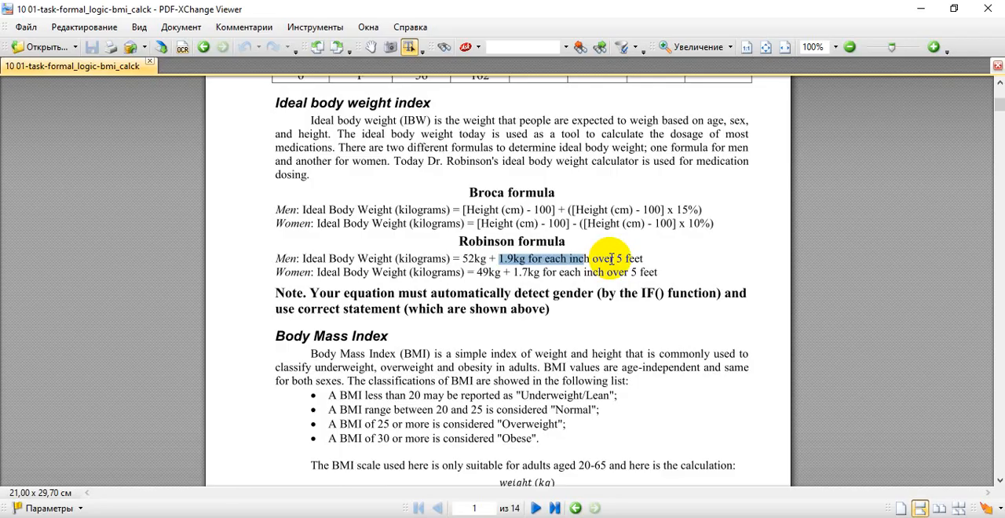
{"action": "key", "text": "alt+Tab"}
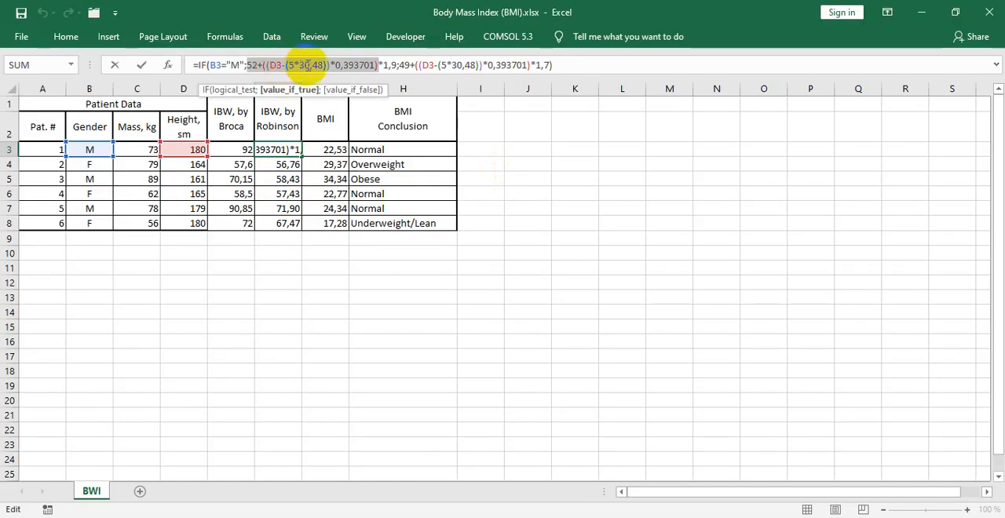
{"action": "left_click", "coordinate": [307, 65]}
{"action": "key", "text": "alt+Tab"}
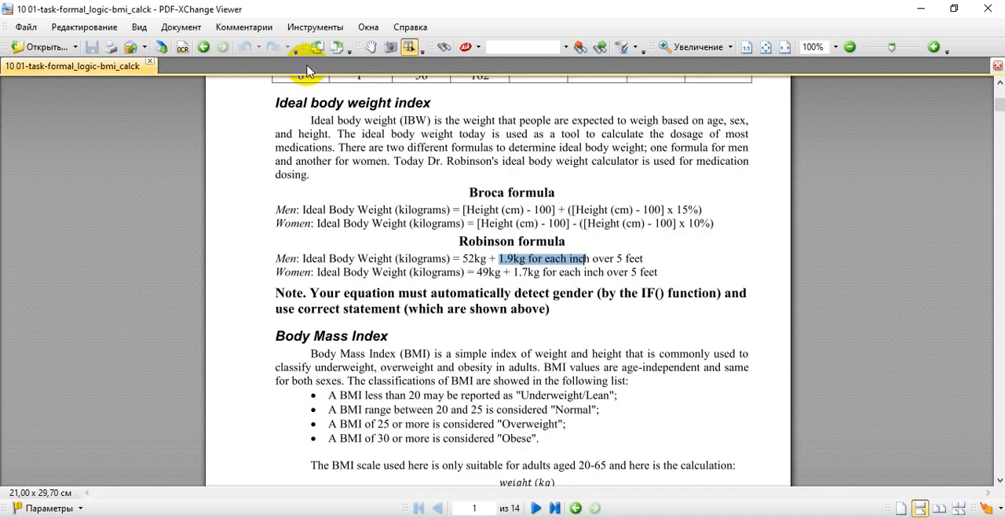
{"action": "key", "text": "alt+Tab"}
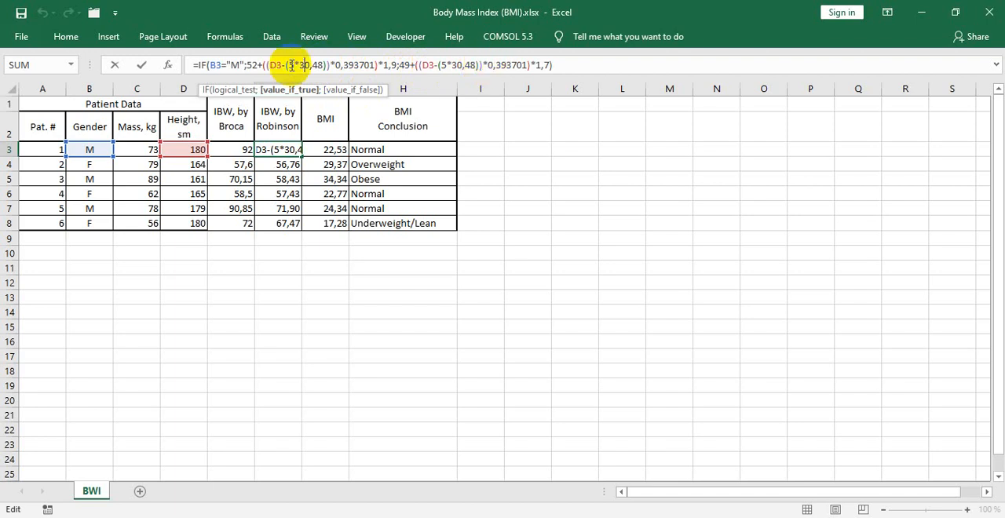
- Check F3's value-if-false part, including 49 and the 1,7 factor, against the Robinson formula for women, highlighting 1.7kg in the PDF
{"action": "left_click", "coordinate": [459, 65]}
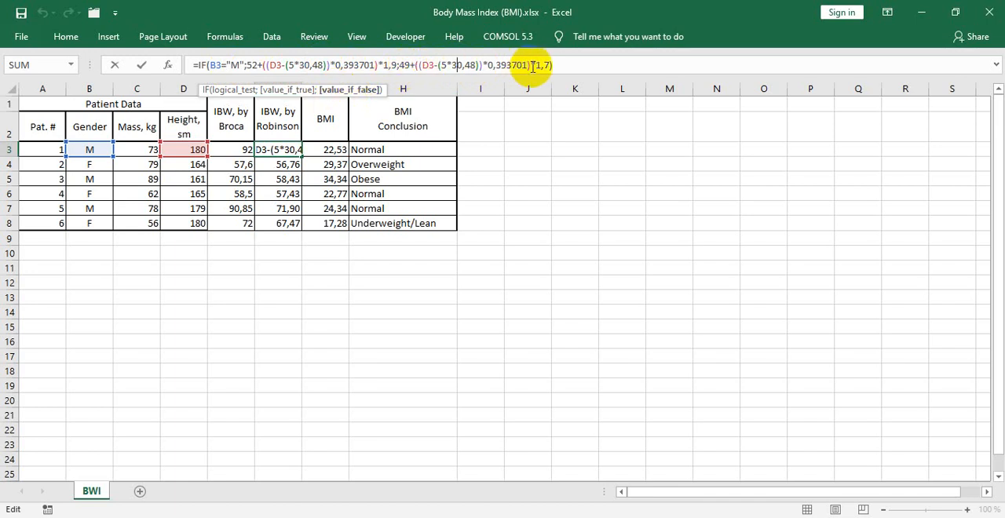
{"action": "key", "text": "alt+Tab"}
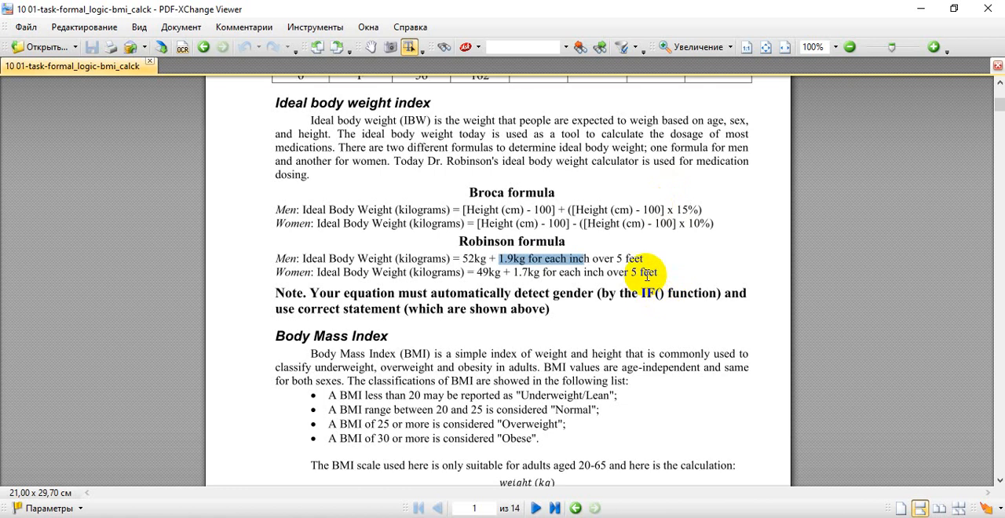
{"action": "left_click_drag", "start_coordinate": [512, 273], "coordinate": [538, 275]}
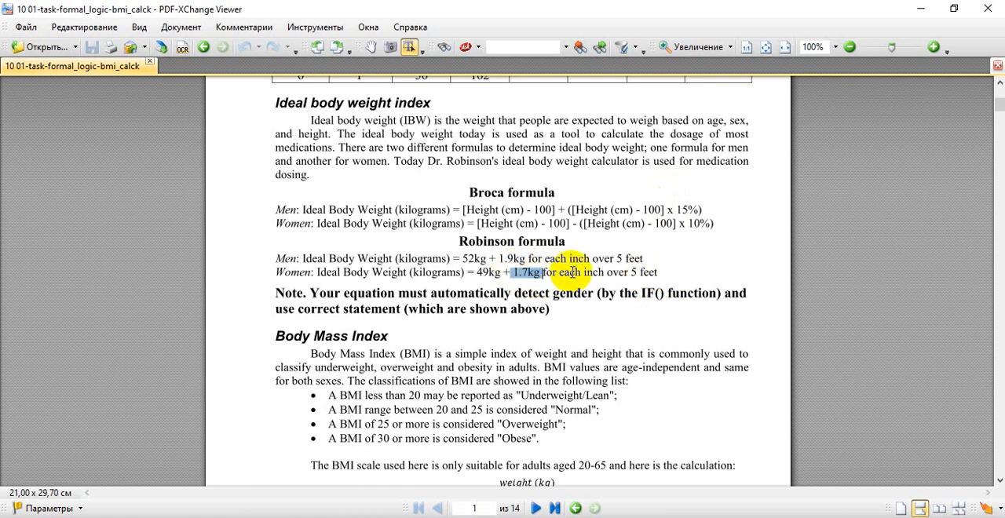
{"action": "key", "text": "alt+Tab"}
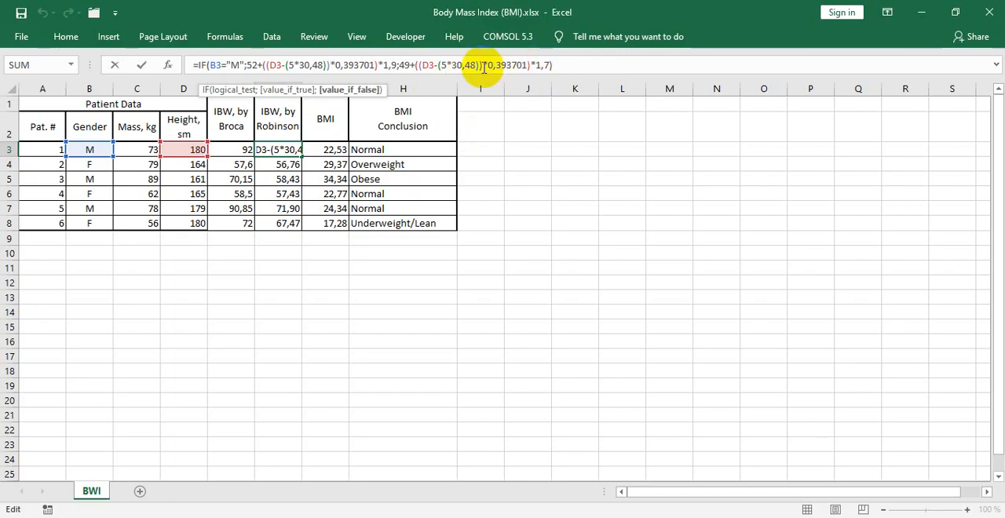
{"action": "double_click", "coordinate": [403, 64]}
{"action": "key", "text": "alt+Tab"}
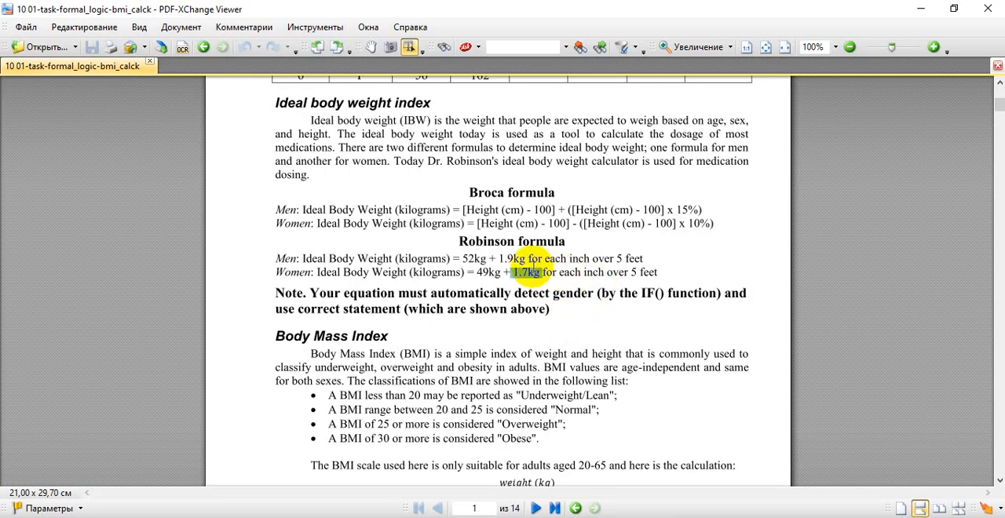
{"action": "key", "text": "alt+Tab"}
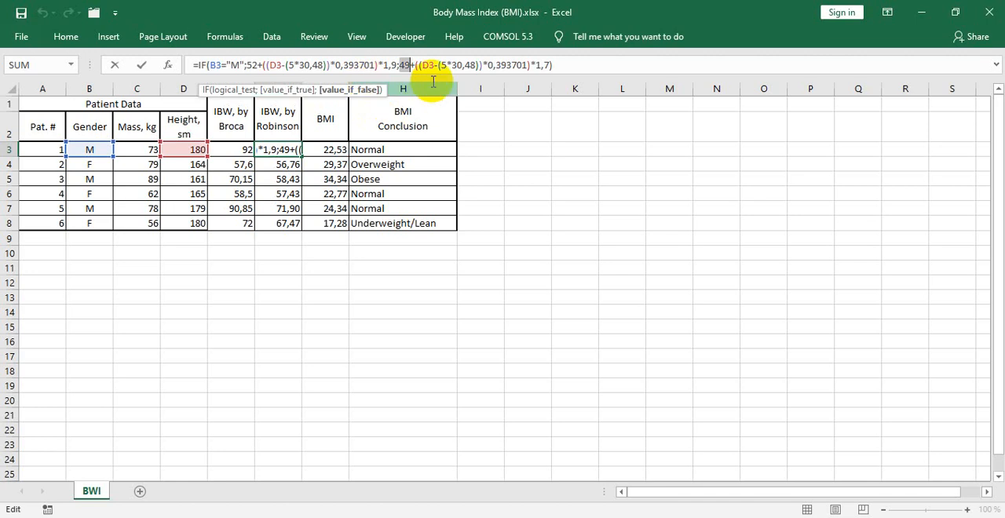
- Compare the 5*30,48 feet-to-centimetre term in F3's formula with the 5 feet threshold in the PDF
{"action": "left_click_drag", "start_coordinate": [446, 66], "coordinate": [464, 66]}
{"action": "key", "text": "alt+Tab"}
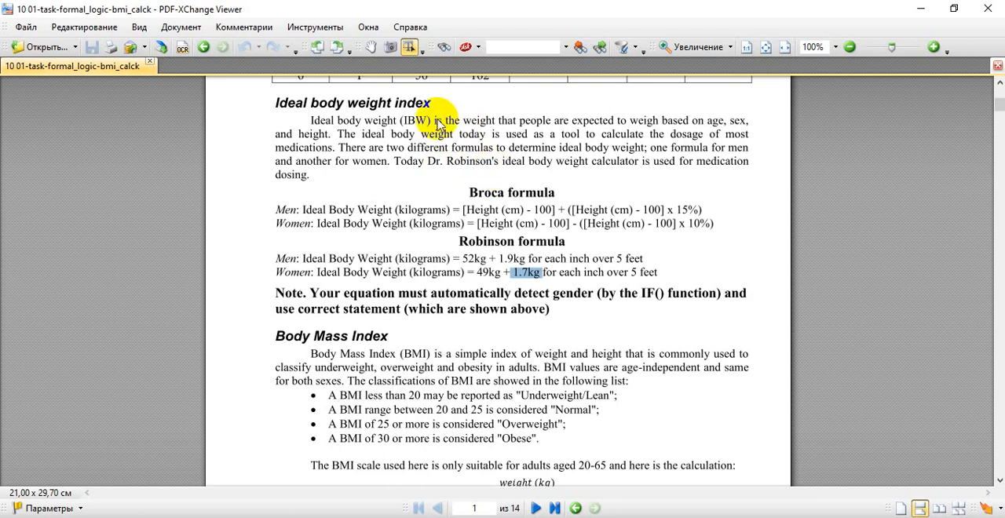
{"action": "key", "text": "alt+Tab"}
{"action": "left_click", "coordinate": [449, 67]}
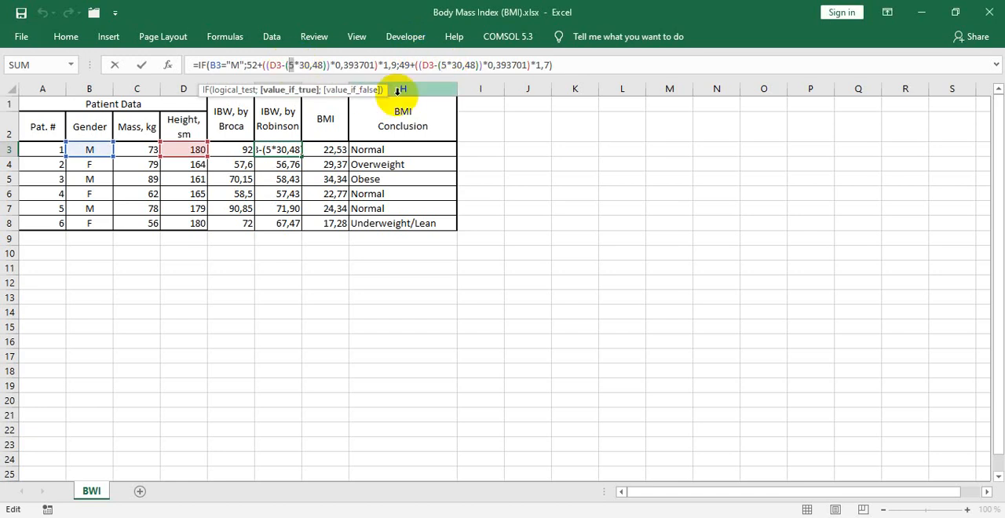
- Close F3's formula without changes and fill it down through F8
{"action": "left_click", "coordinate": [562, 66]}
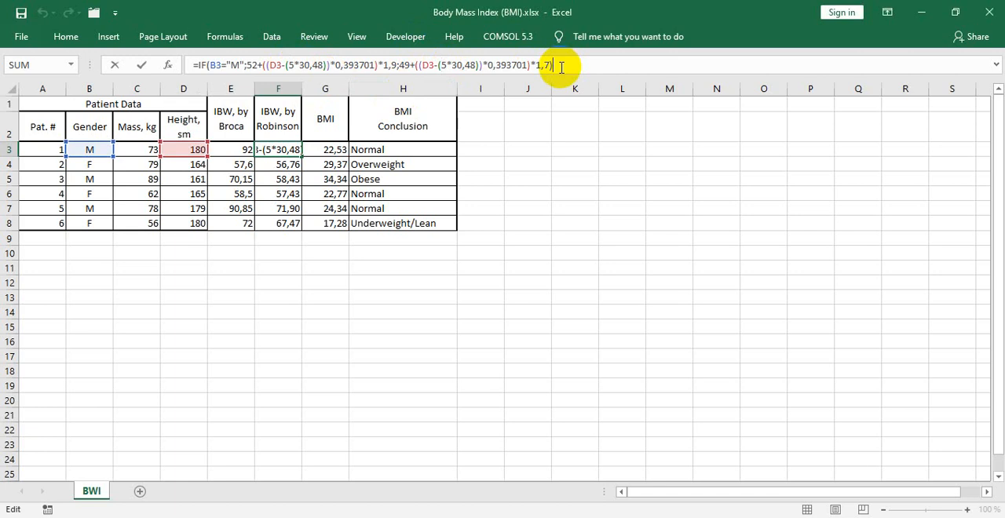
{"action": "key", "text": "Return"}
{"action": "left_click", "coordinate": [283, 147]}
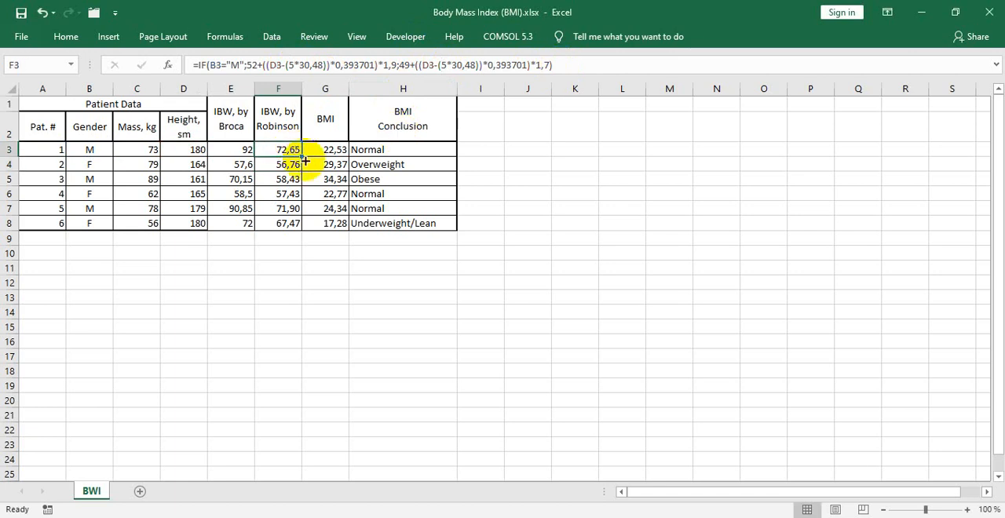
{"action": "left_click_drag", "start_coordinate": [305, 161], "coordinate": [303, 230]}
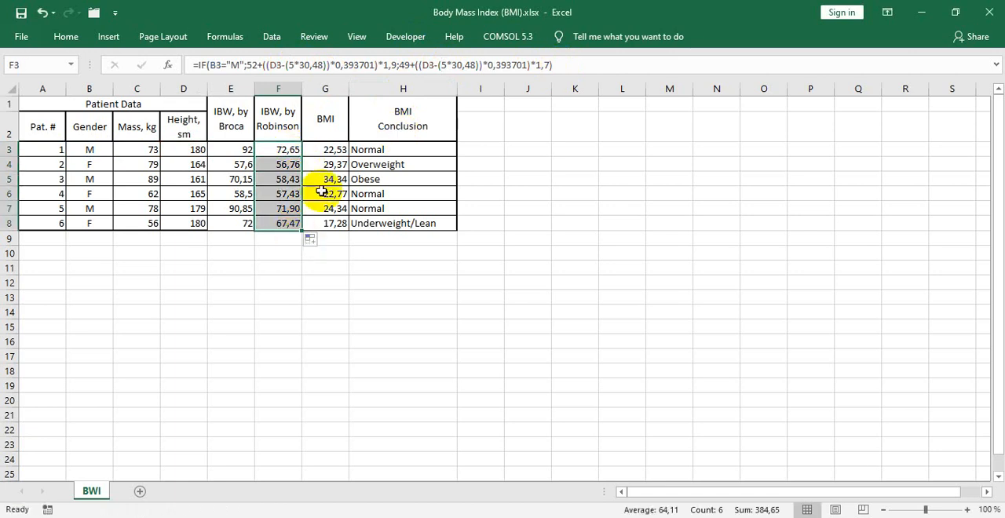
- Open G3's BMI formula for inspection and compare it with the PDF's BMI calculation of weight divided by height squared
{"action": "left_click", "coordinate": [325, 150]}
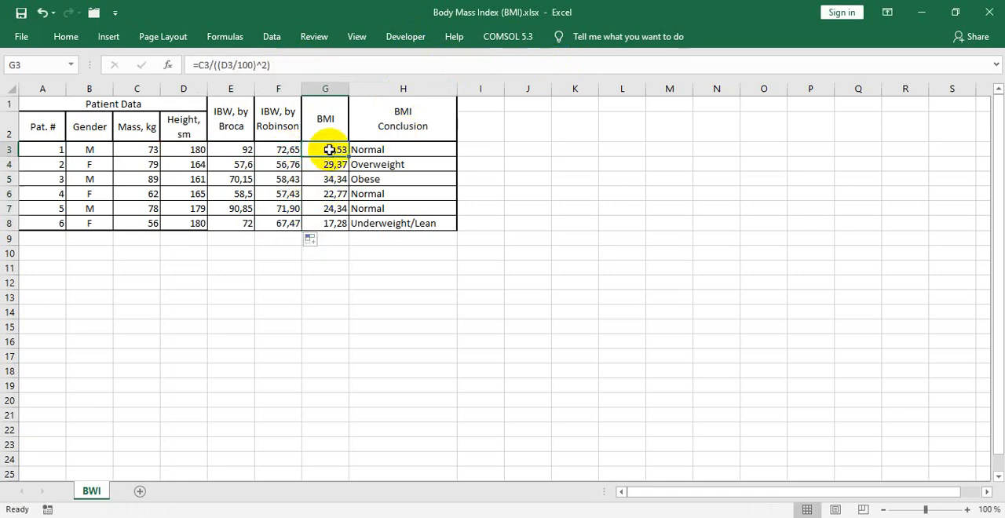
{"action": "left_click", "coordinate": [264, 62]}
{"action": "key", "text": "alt+Tab"}
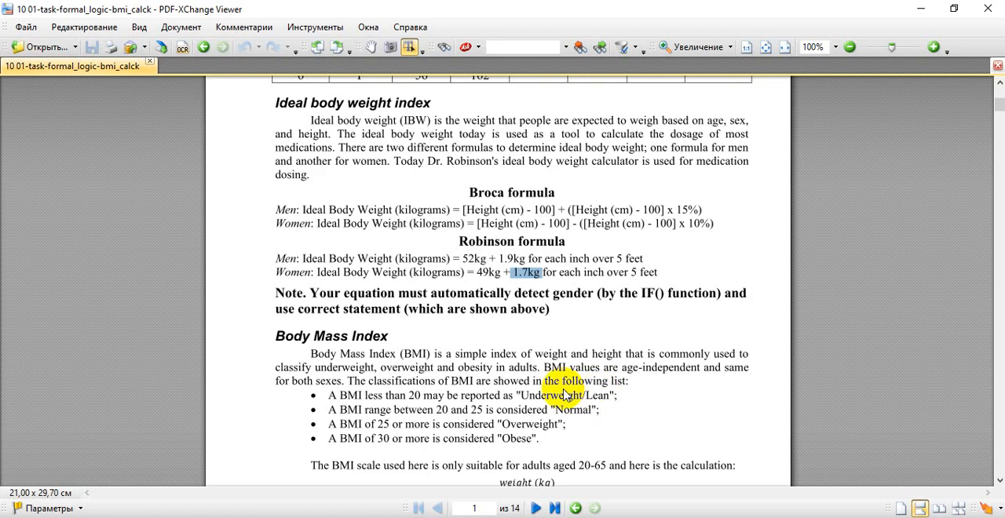
{"action": "scroll", "coordinate": [566, 395], "scroll_direction": "down", "scroll_amount": 3}
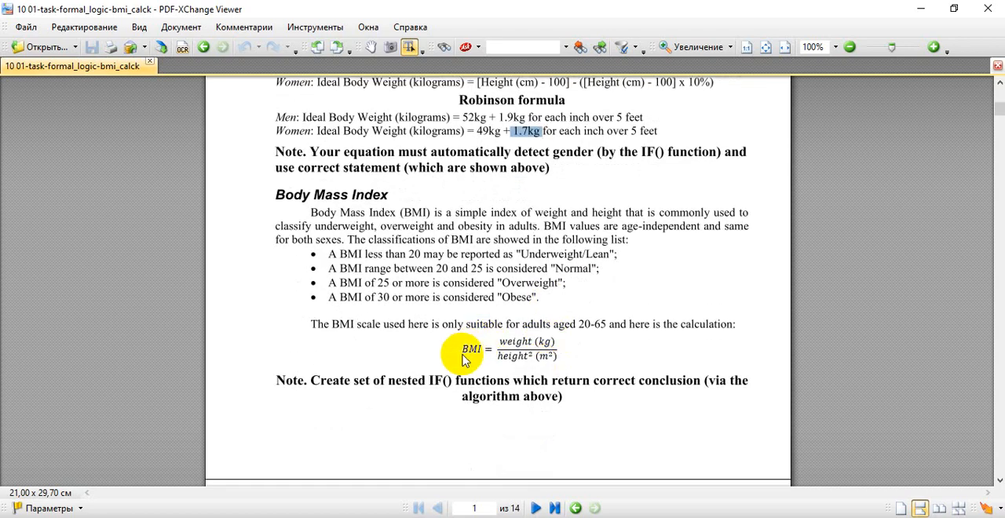
{"action": "scroll", "coordinate": [467, 351], "scroll_direction": "up", "scroll_amount": 3}
{"action": "scroll", "coordinate": [460, 408], "scroll_direction": "down", "scroll_amount": 2}
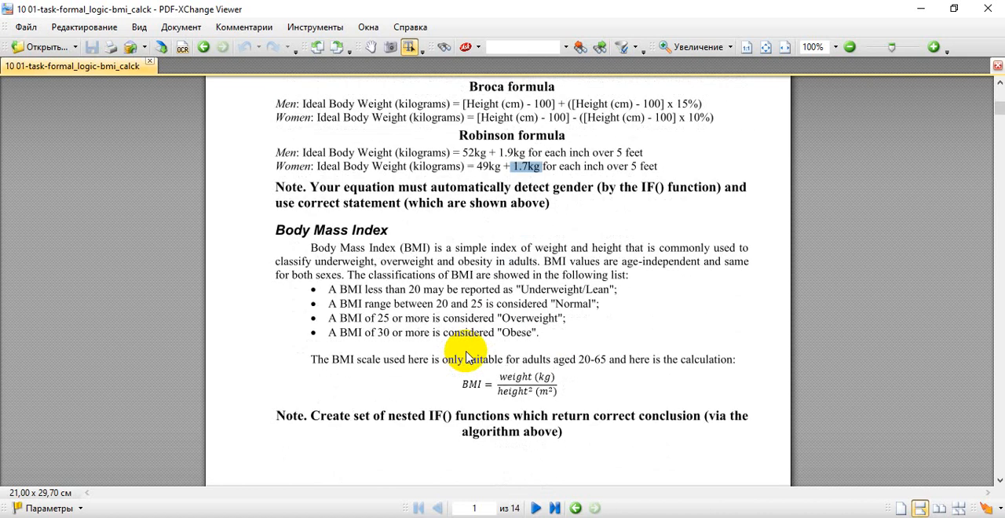
{"action": "scroll", "coordinate": [467, 351], "scroll_direction": "up", "scroll_amount": 2}
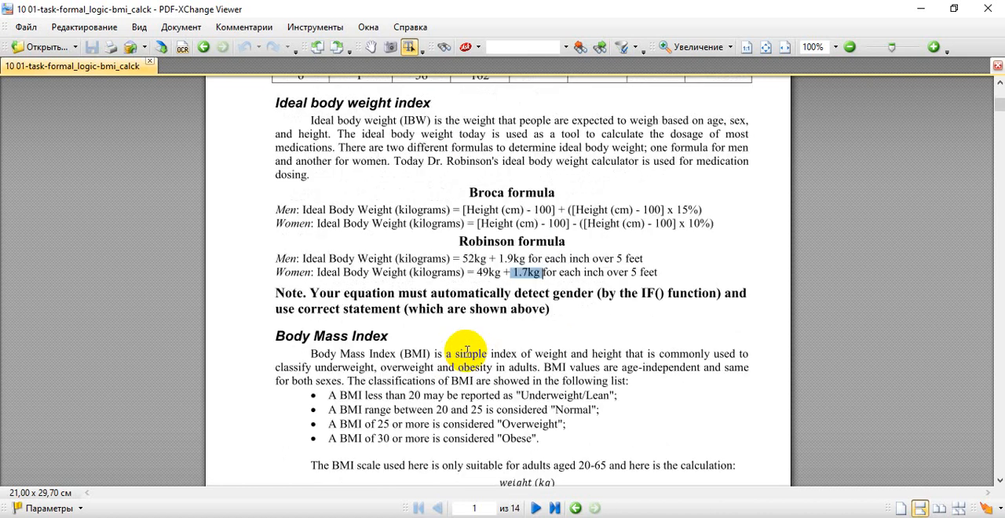
{"action": "scroll", "coordinate": [467, 357], "scroll_direction": "up", "scroll_amount": 3}
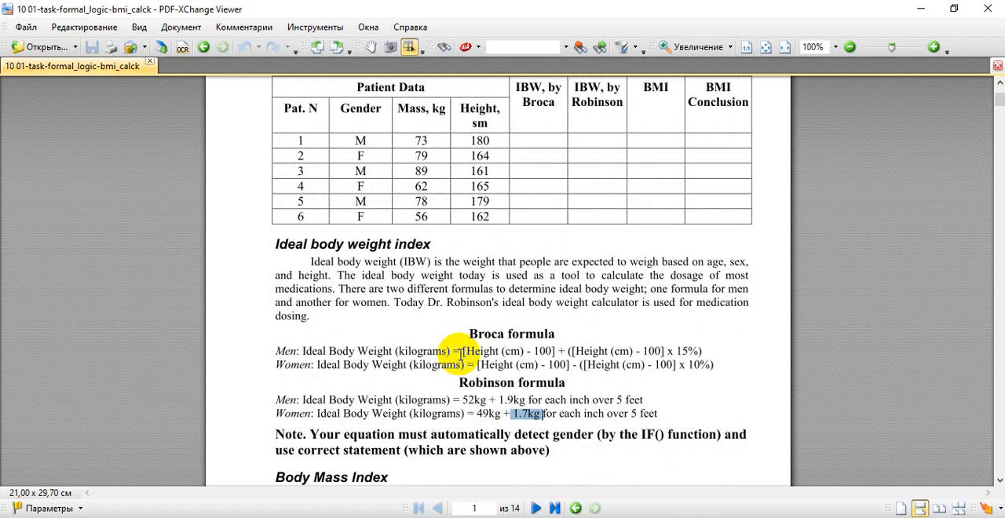
{"action": "scroll", "coordinate": [460, 355], "scroll_direction": "down", "scroll_amount": 5}
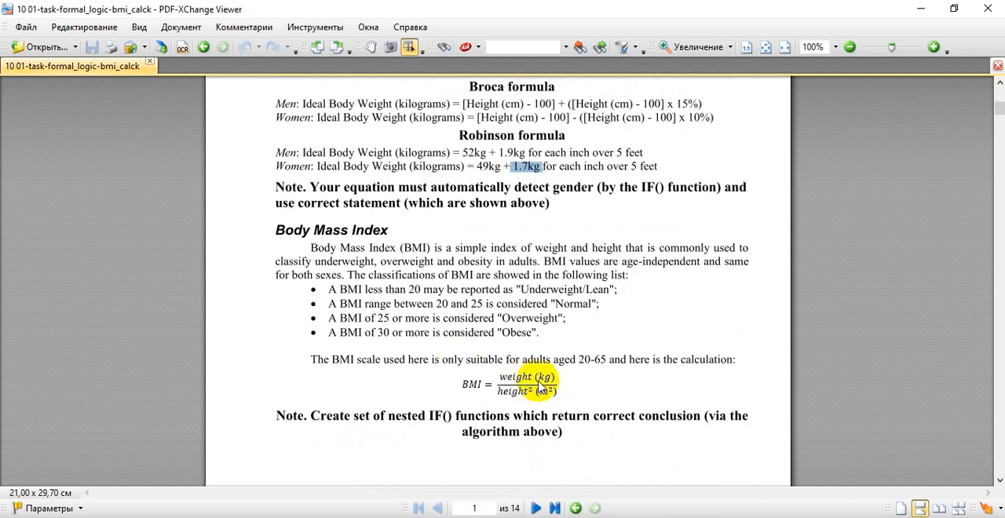
{"action": "key", "text": "alt+Tab"}
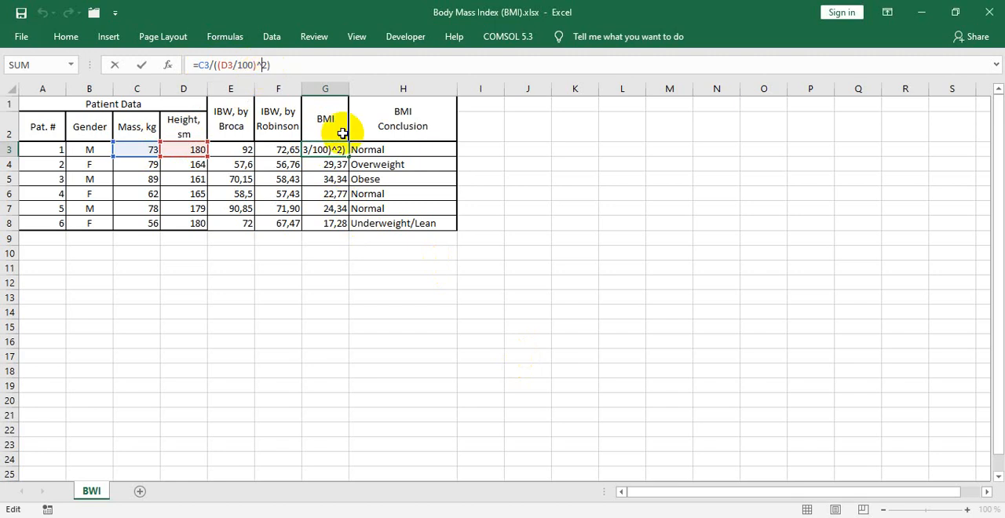
- Close G3's BMI formula without changes and fill it down through G8
{"action": "key", "text": "ctrl+Return"}
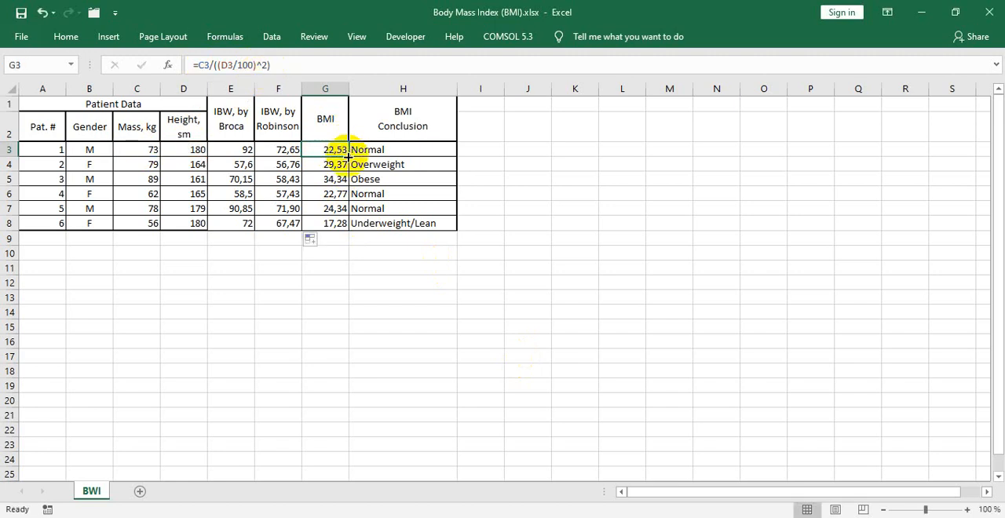
{"action": "left_click_drag", "start_coordinate": [348, 156], "coordinate": [345, 223]}
- Select H3 and review the PDF's BMI classification rules, highlighting the four-item list from Underweight/Lean to Obese
{"action": "left_click", "coordinate": [367, 150]}
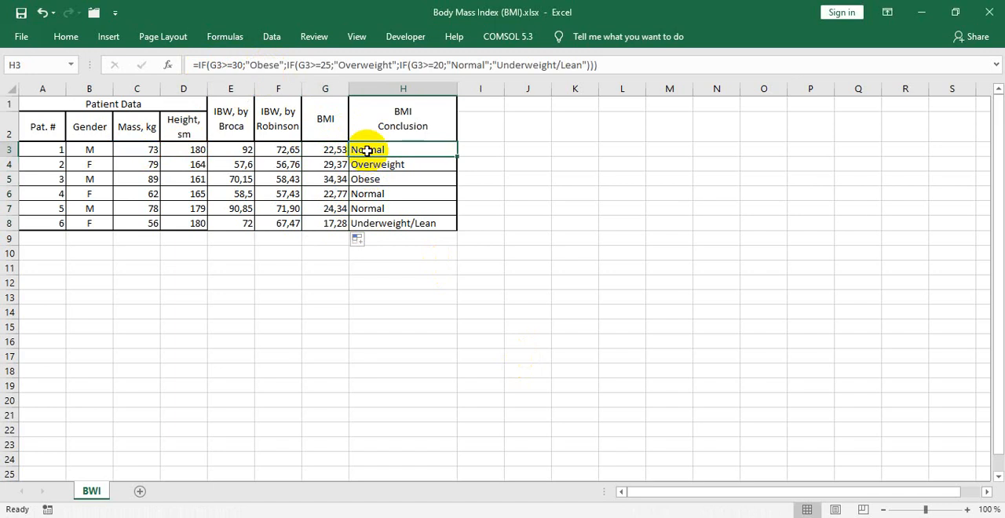
{"action": "key", "text": "alt+Tab"}
{"action": "scroll", "coordinate": [433, 354], "scroll_direction": "down", "scroll_amount": 4}
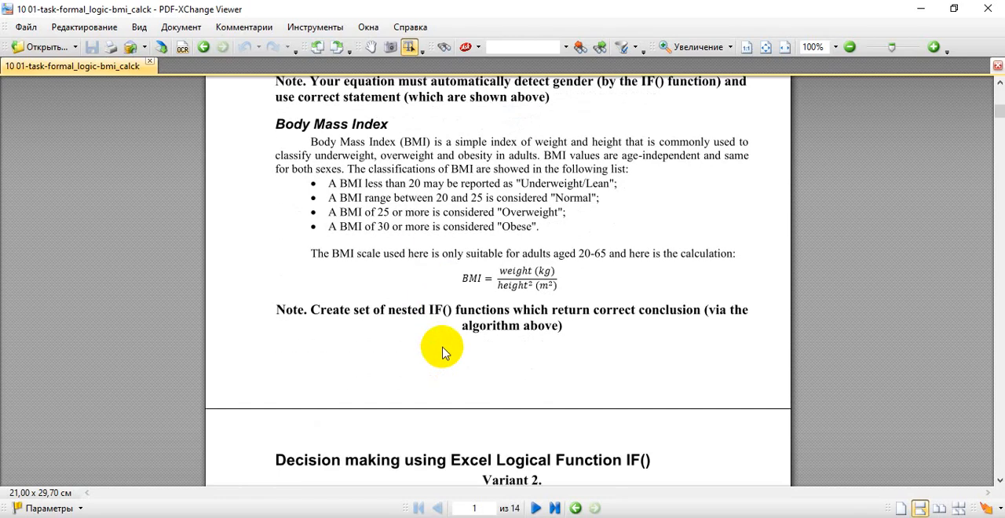
{"action": "scroll", "coordinate": [444, 353], "scroll_direction": "up", "scroll_amount": 3}
{"action": "scroll", "coordinate": [444, 353], "scroll_direction": "down", "scroll_amount": 4}
{"action": "scroll", "coordinate": [444, 353], "scroll_direction": "up", "scroll_amount": 4}
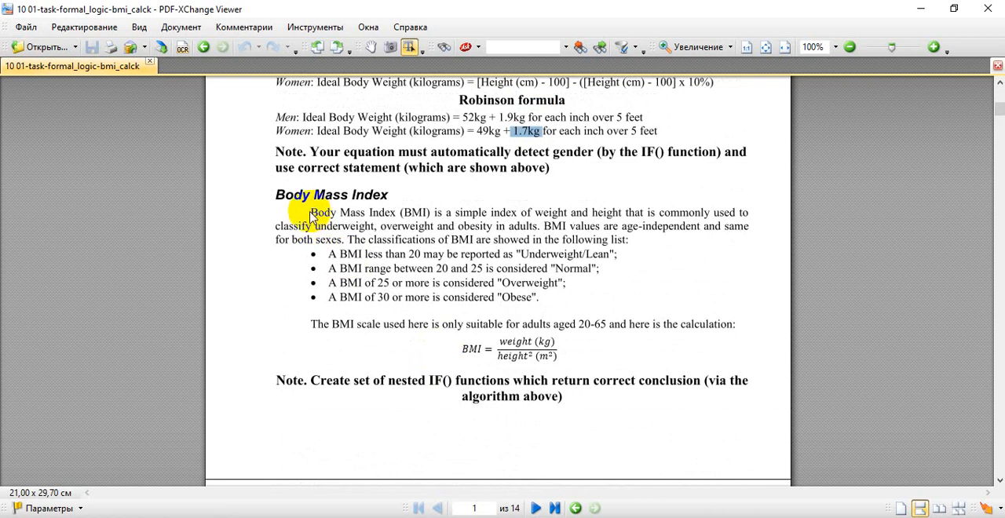
{"action": "left_click_drag", "start_coordinate": [311, 211], "coordinate": [580, 298]}
{"action": "left_click", "coordinate": [534, 283]}
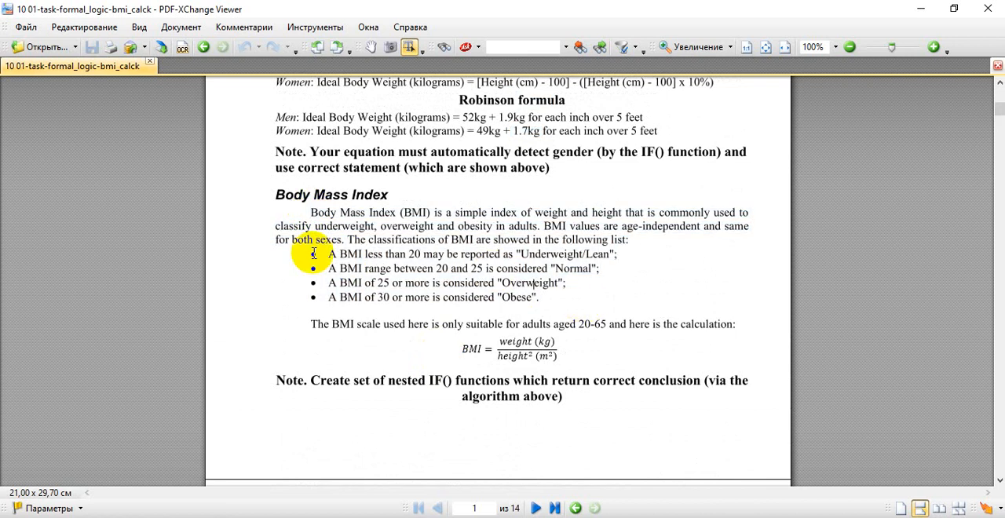
{"action": "left_click_drag", "start_coordinate": [311, 253], "coordinate": [540, 301]}
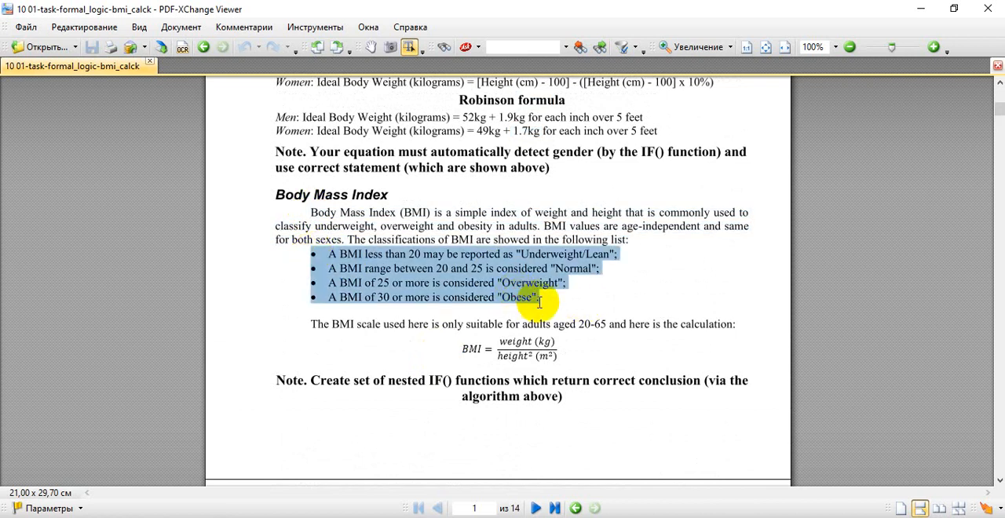
{"action": "left_click", "coordinate": [383, 254]}
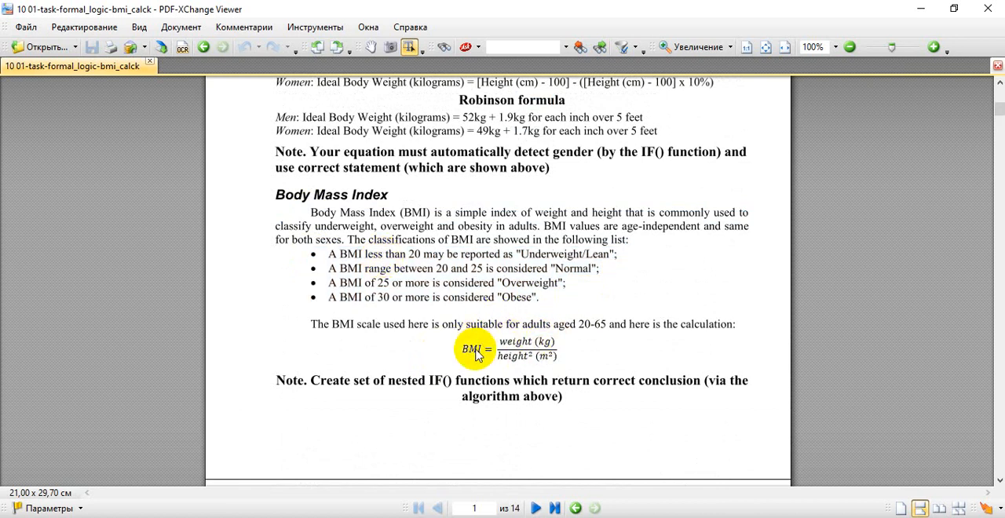
- Return to the workbook, open H3's nested IF formula and examine its logical tests against 30, 25 and 20
{"action": "key", "text": "alt+Tab"}
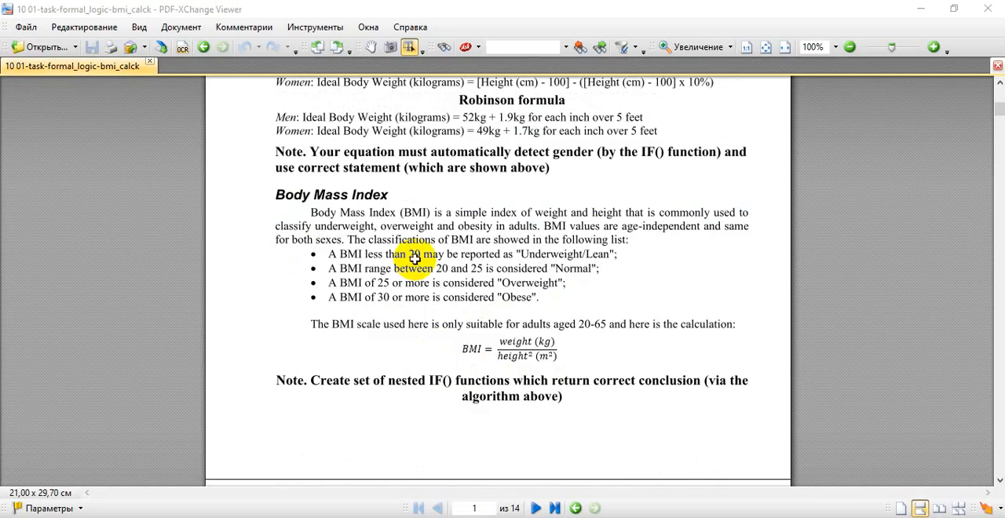
{"action": "left_click", "coordinate": [573, 63]}
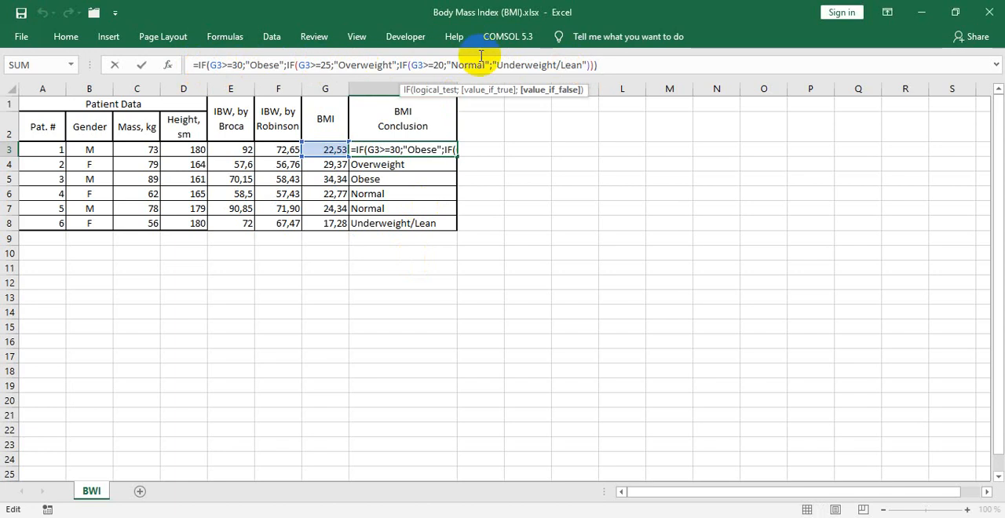
{"action": "left_click", "coordinate": [237, 62]}
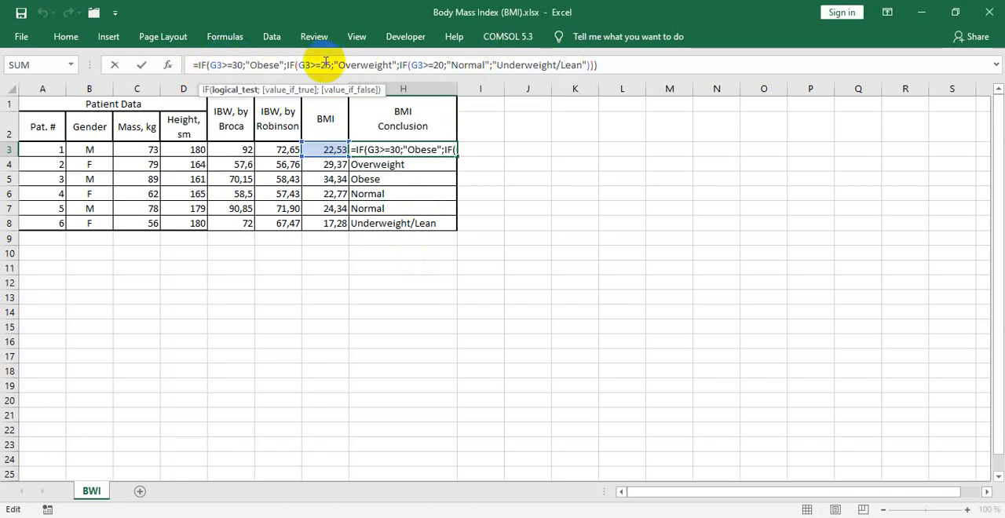
{"action": "left_click", "coordinate": [421, 66]}
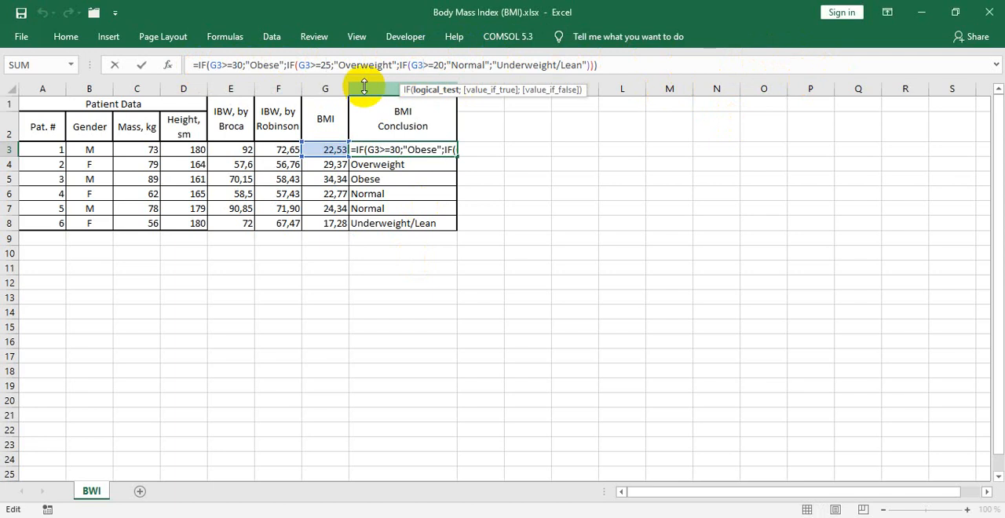
{"action": "left_click", "coordinate": [223, 65]}
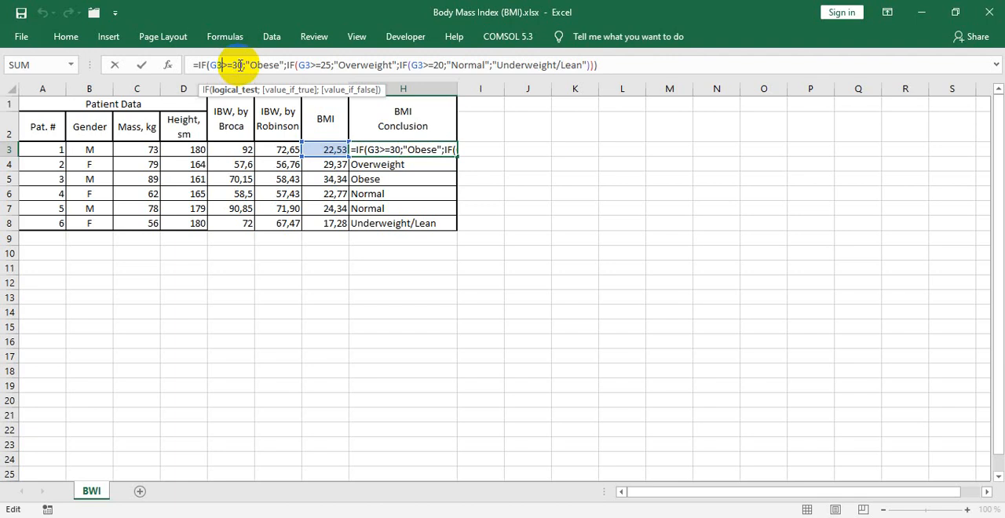
- Examine the outer IF in H3, highlighting "Obese" as value-if-true and the nested IF from G3>=25 as value-if-false
{"action": "double_click", "coordinate": [266, 65]}
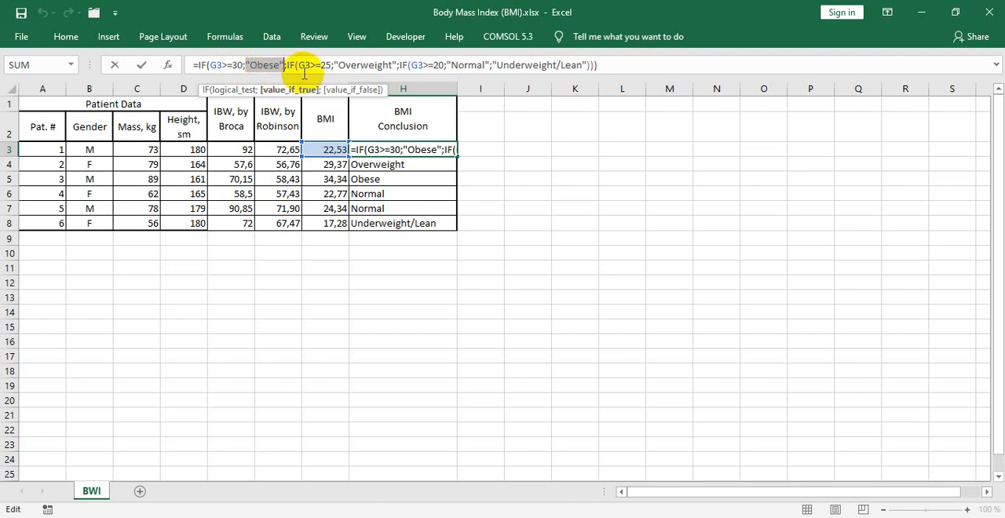
{"action": "left_click", "coordinate": [288, 65]}
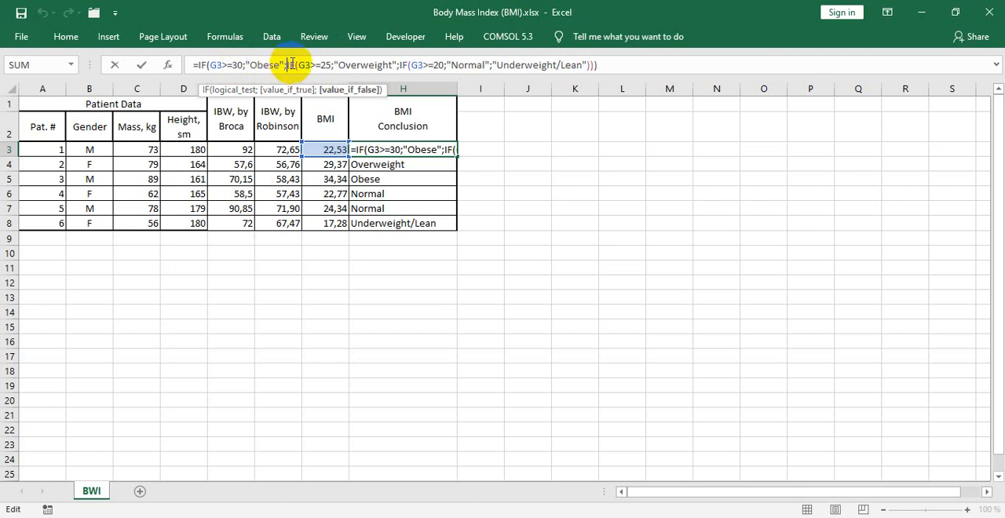
{"action": "left_click_drag", "start_coordinate": [288, 65], "coordinate": [585, 63]}
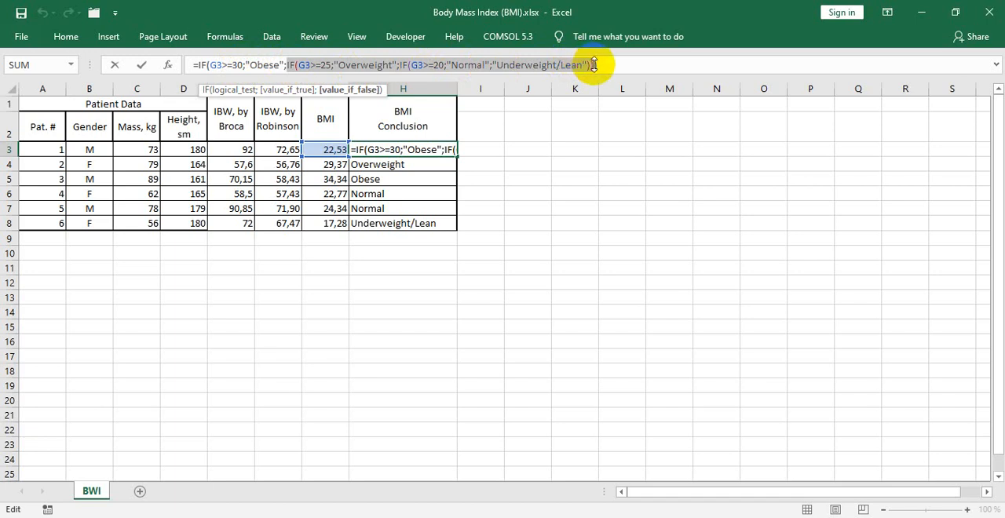
- Compare the G3>=25 test in H3's second IF with the PDF's classification list, highlighting 25 in the Normal range
{"action": "left_click", "coordinate": [308, 64]}
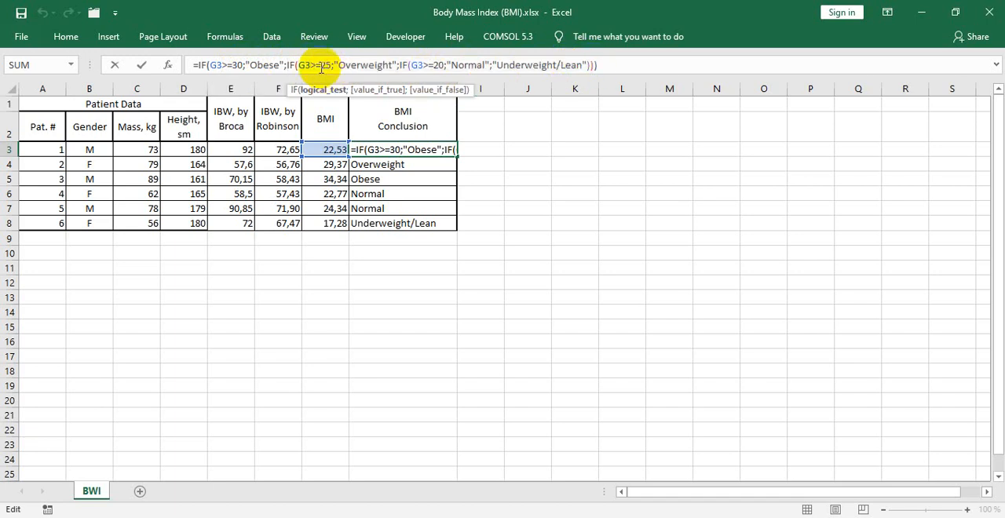
{"action": "left_click", "coordinate": [334, 65]}
{"action": "key", "text": "alt+Tab"}
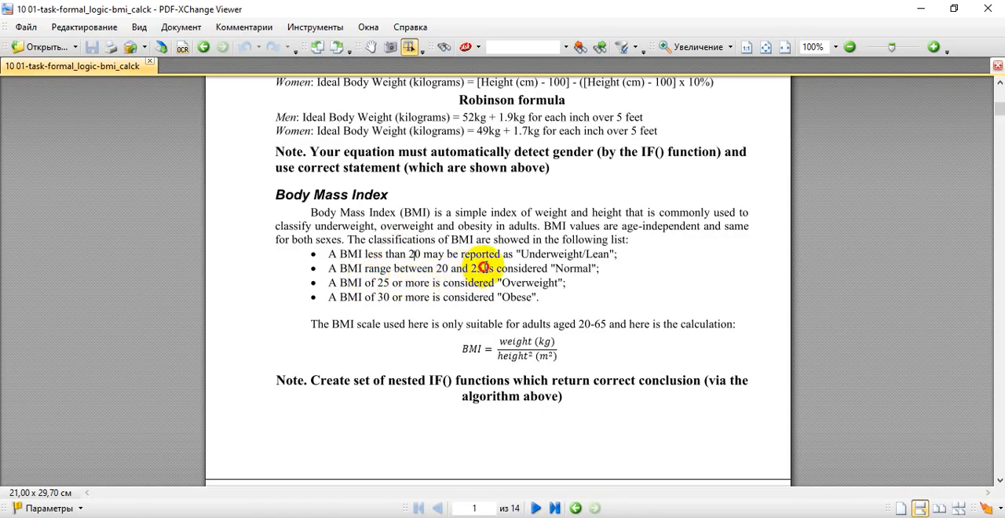
{"action": "left_click_drag", "start_coordinate": [483, 267], "coordinate": [473, 269]}
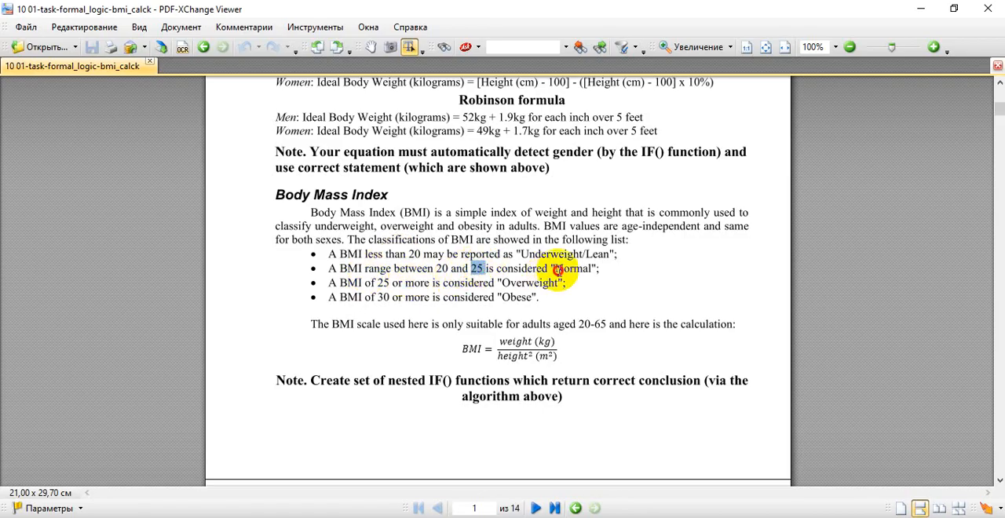